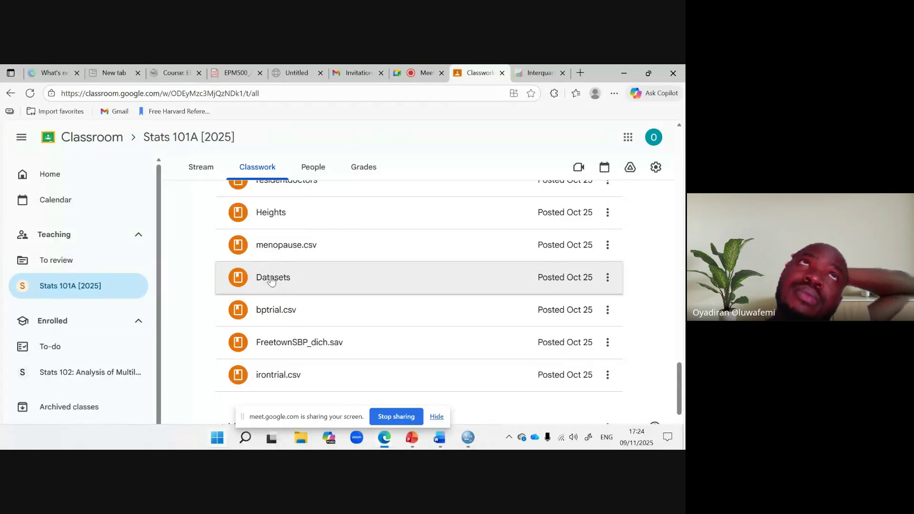
Expand the Datasets material in the Stats 101A classwork to show its residentdoctors.xlsx attachment
left_click(272, 281)
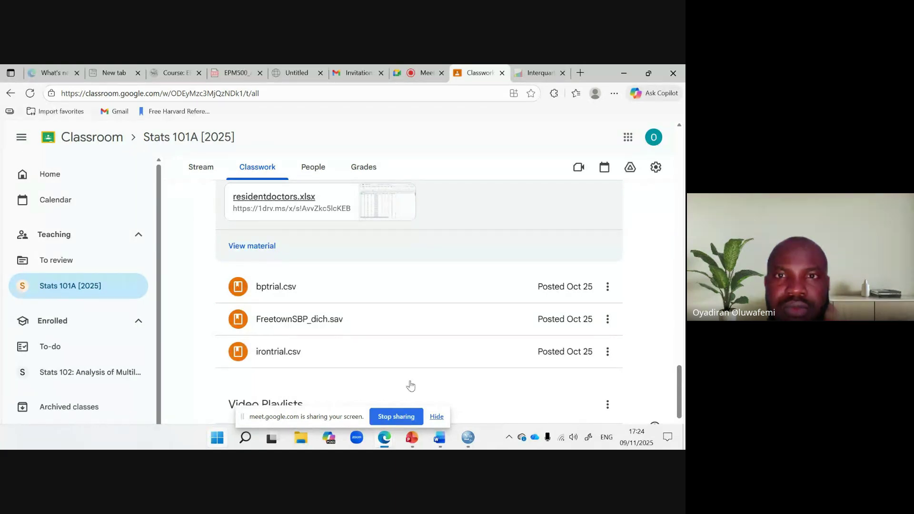
left_click(421, 77)
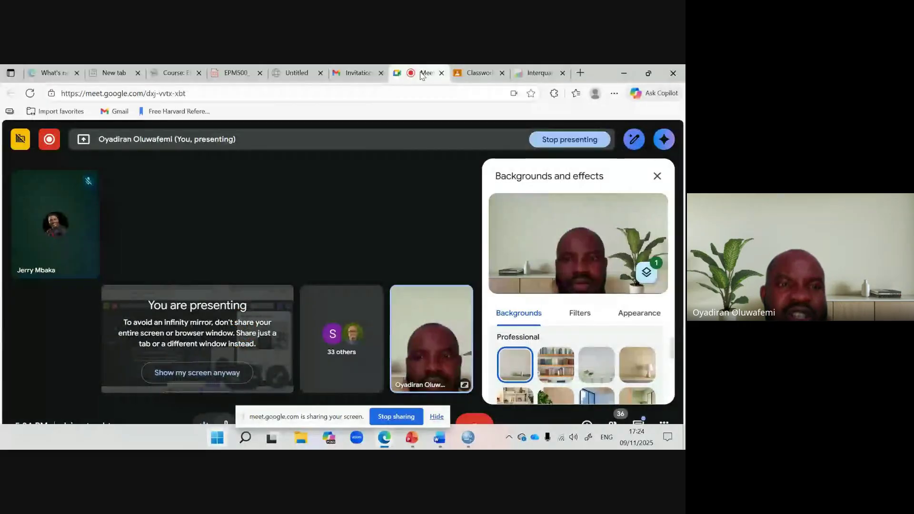
left_click(461, 76)
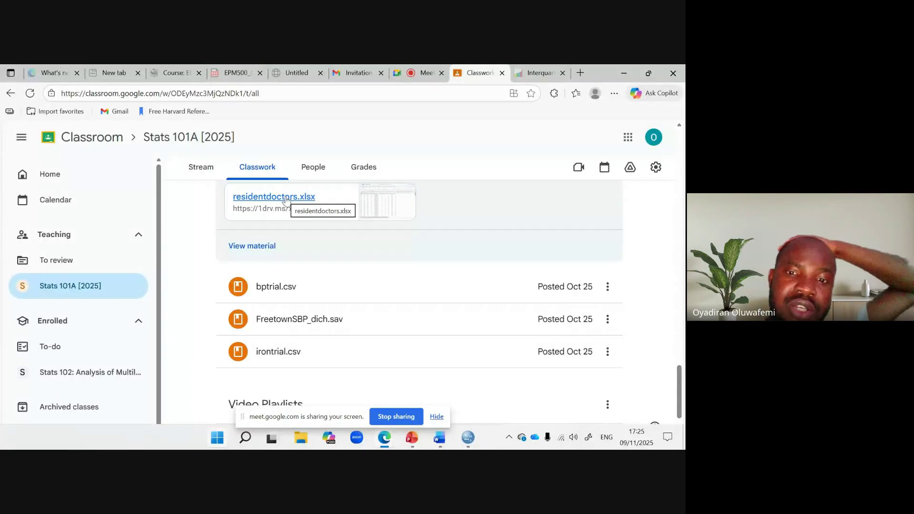
Switch to SPSS Statistics and open the Excel file residentdoctors.xlsx from the Downloads folder for import
mouse_move(468, 440)
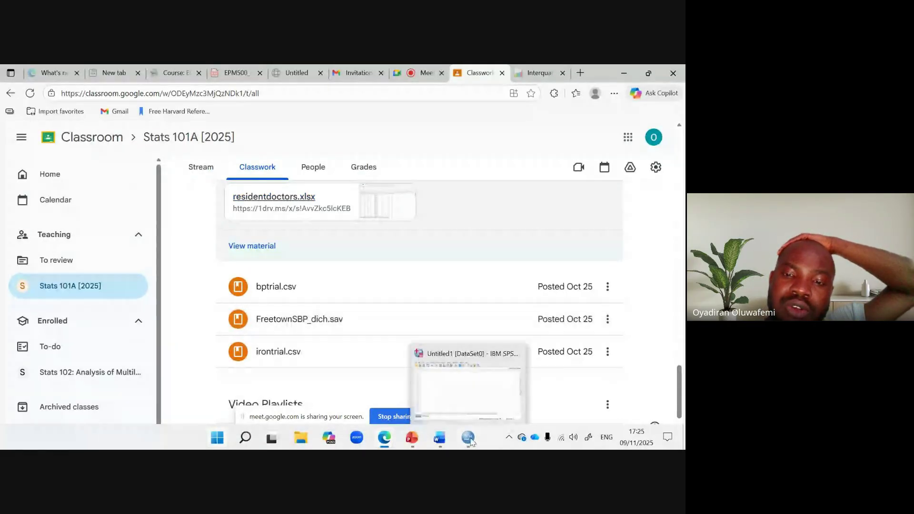
left_click(468, 440)
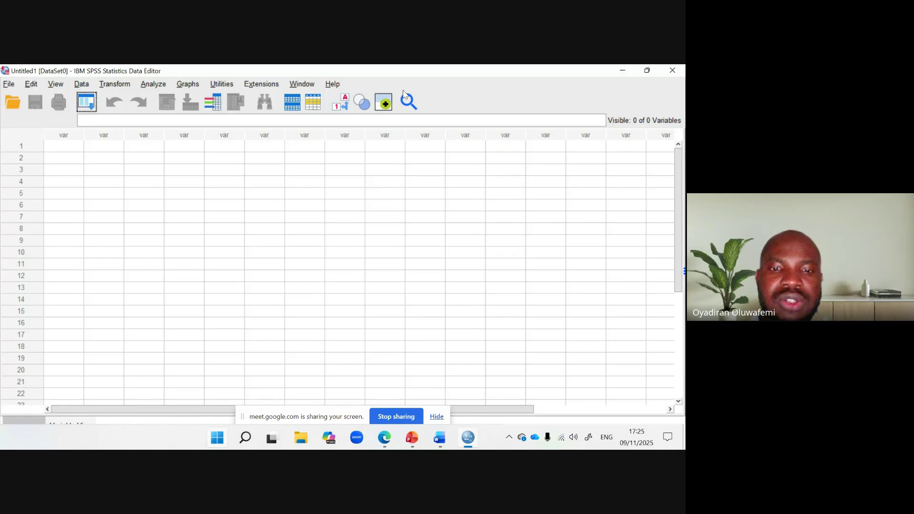
left_click(7, 86)
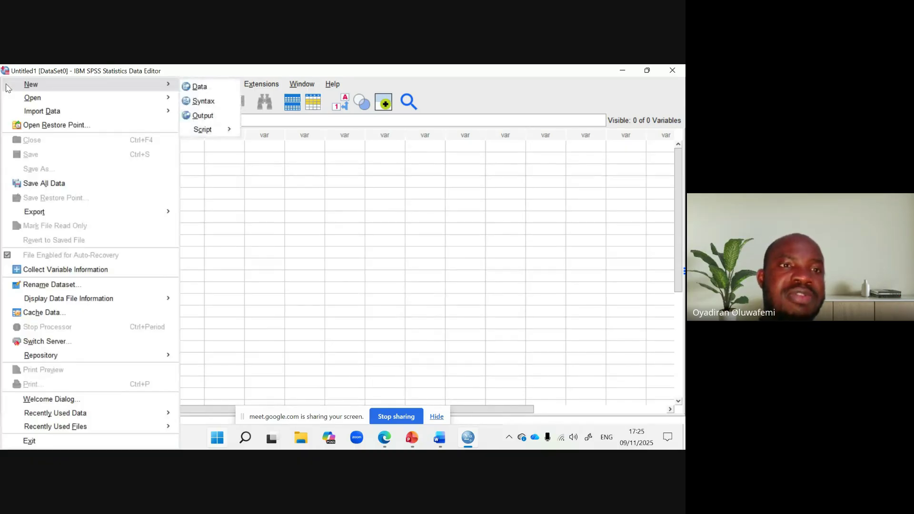
mouse_move(111, 115)
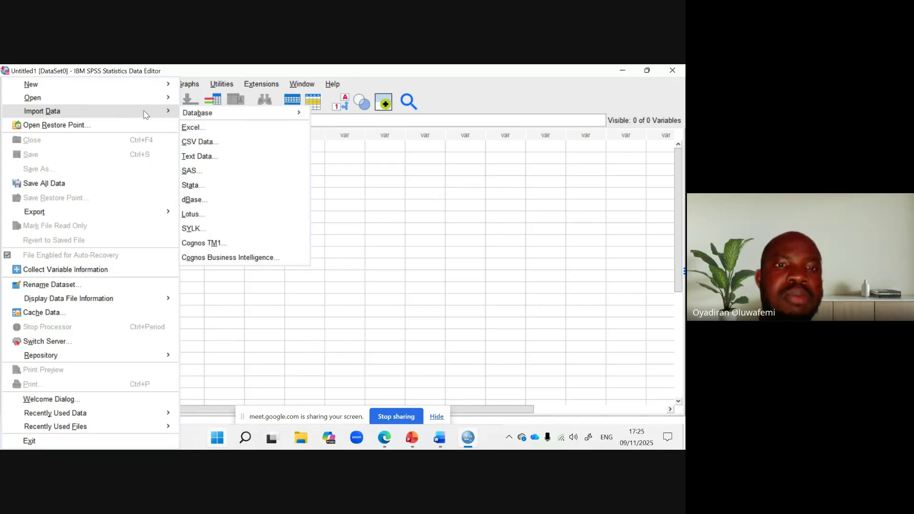
mouse_move(192, 120)
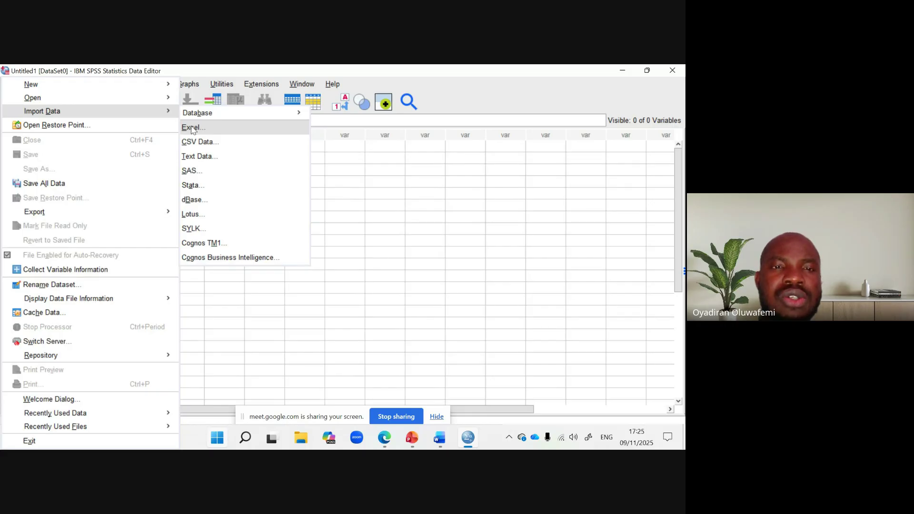
left_click(192, 129)
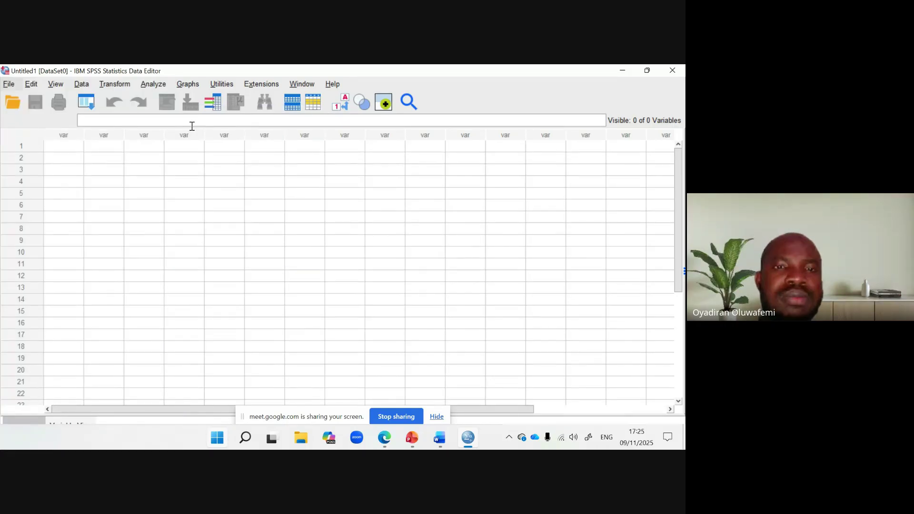
left_click_drag(248, 256, 349, 243)
left_click(347, 235)
left_click(487, 270)
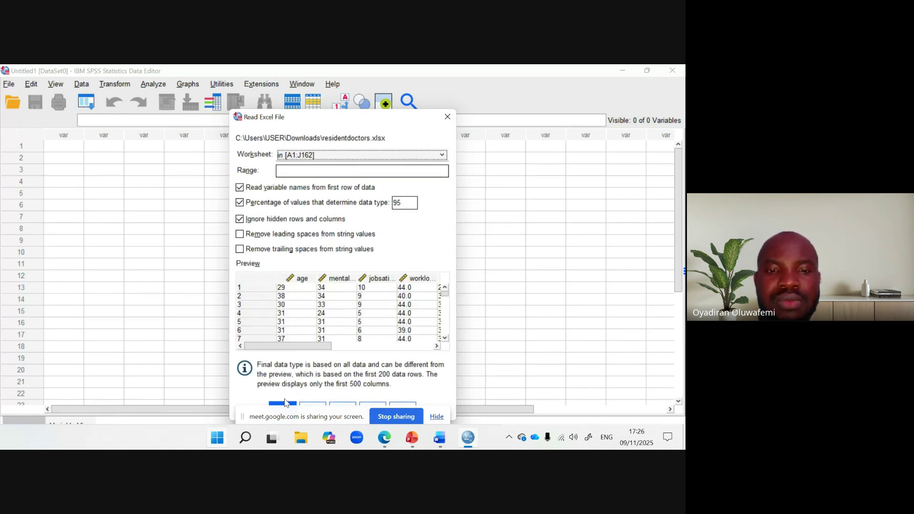
Hide the screen-sharing notice and import the worksheet range A1:J162 with variable names read from the first row
left_click(284, 405)
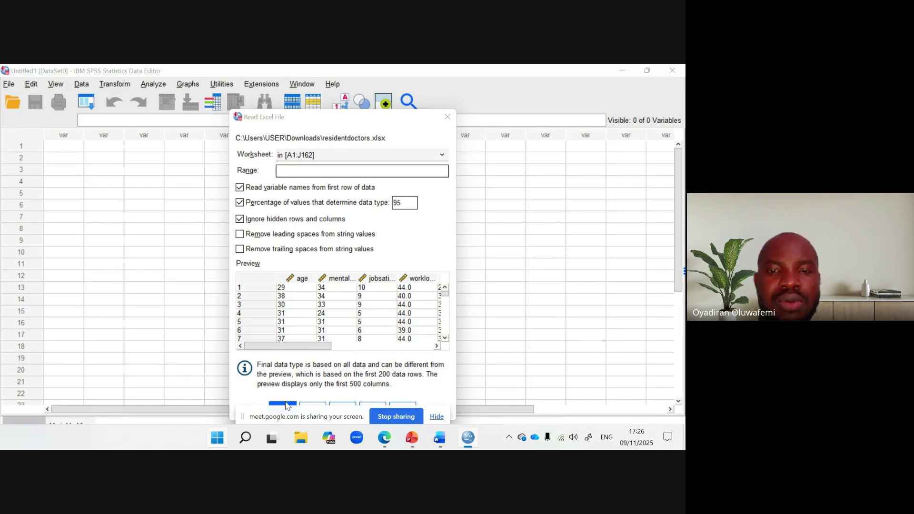
left_click(243, 419)
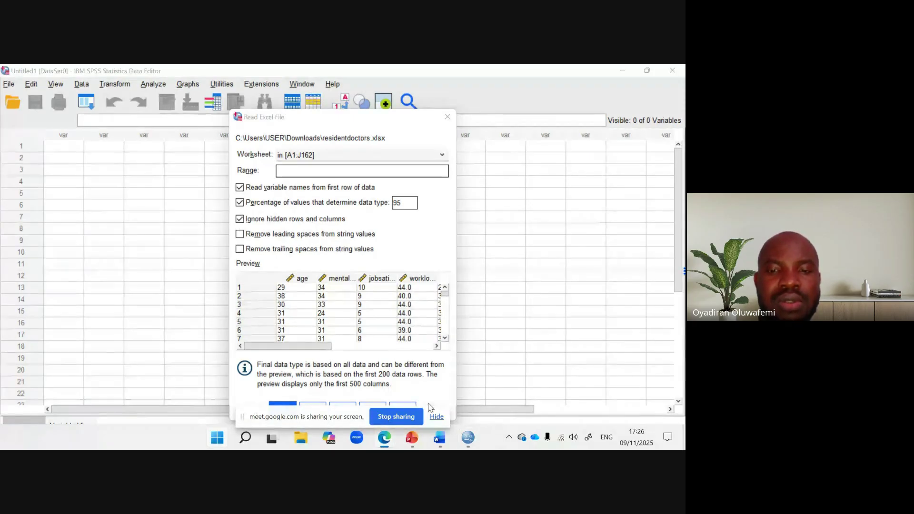
left_click(437, 417)
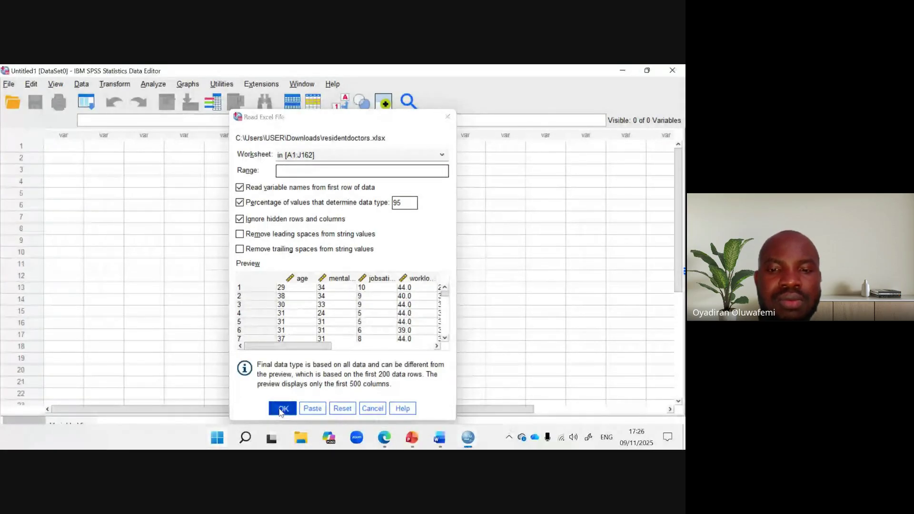
left_click(282, 408)
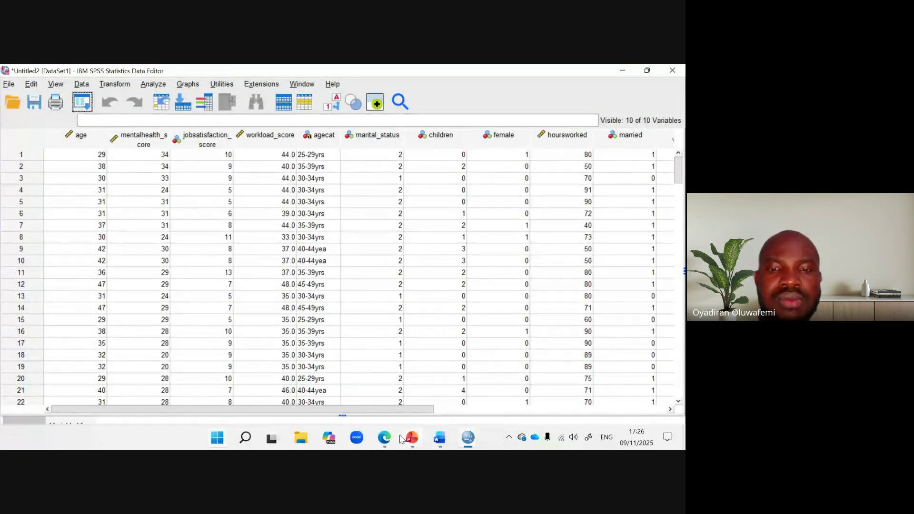
Switch to the browser and open the residentdoctors.xlsx attachment of the Datasets material in Google Classroom
mouse_move(391, 440)
left_click(359, 392)
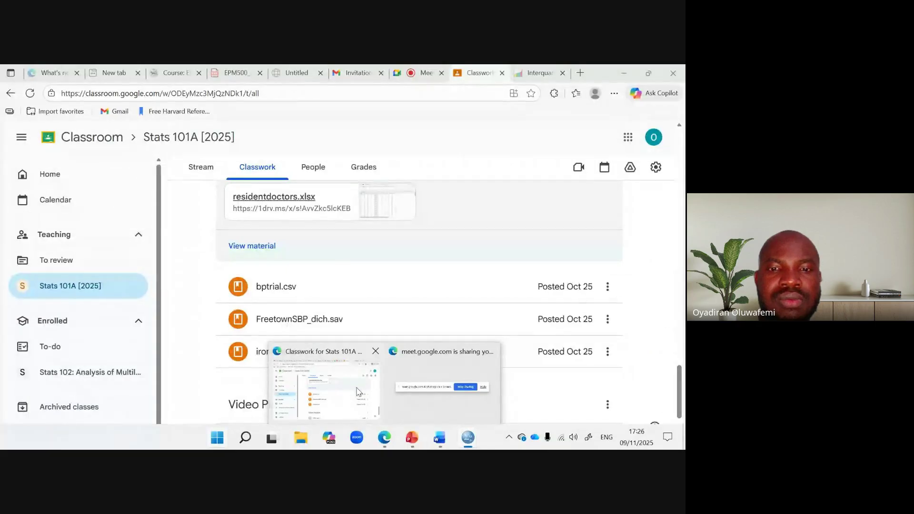
left_click(422, 76)
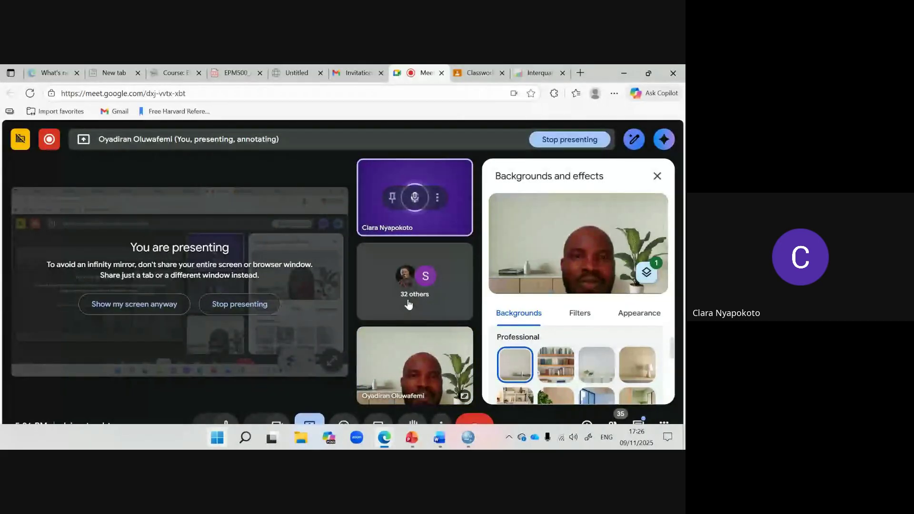
left_click(465, 79)
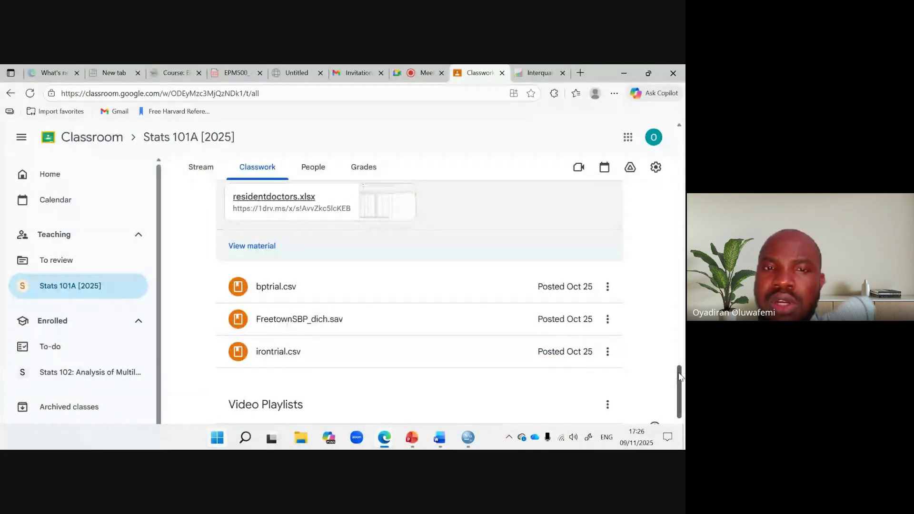
scroll(408, 306, "up", 2)
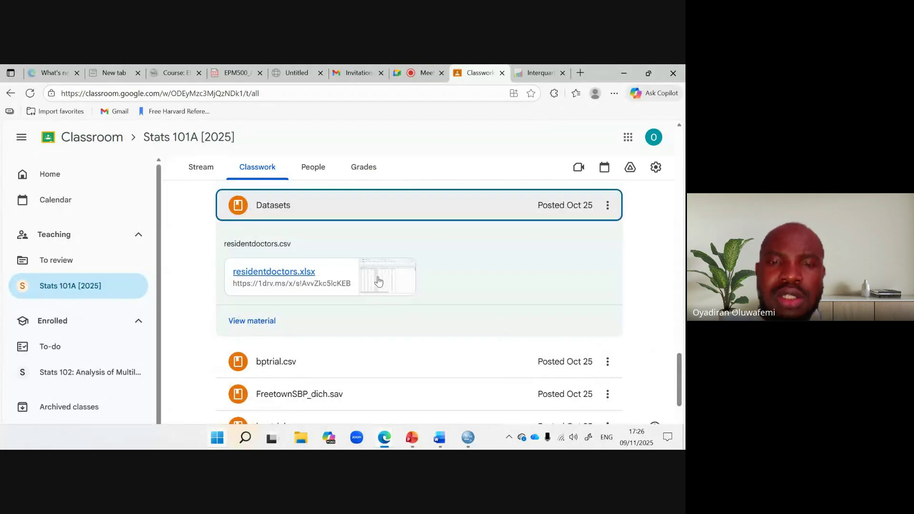
left_click(335, 268)
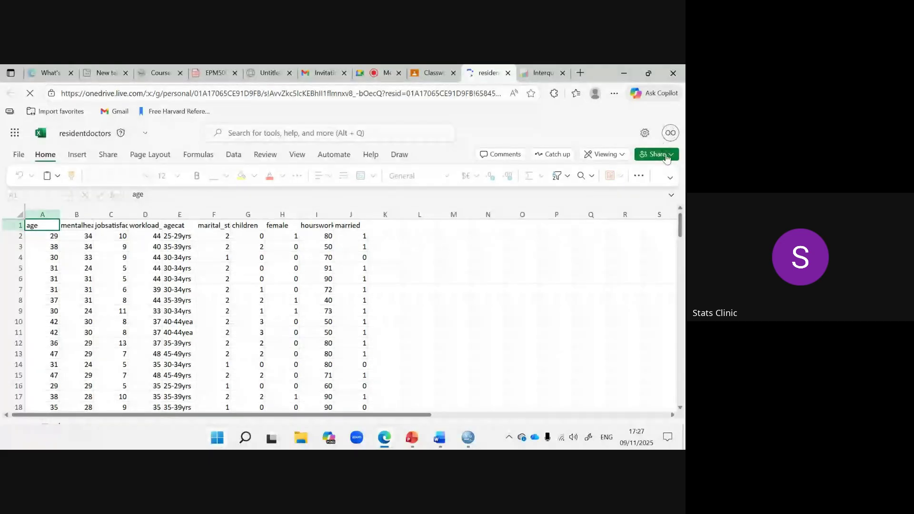
Display the options for creating or downloading a copy of the residentdoctors workbook
left_click(667, 156)
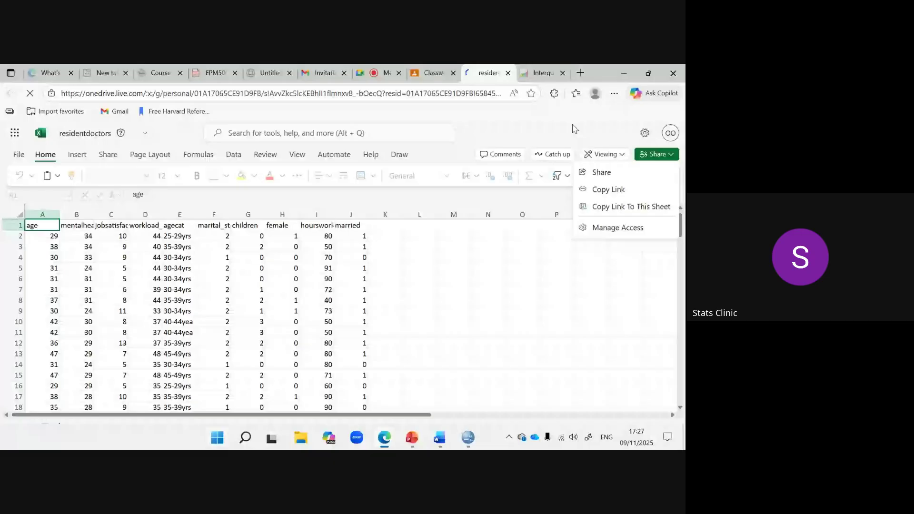
left_click(18, 156)
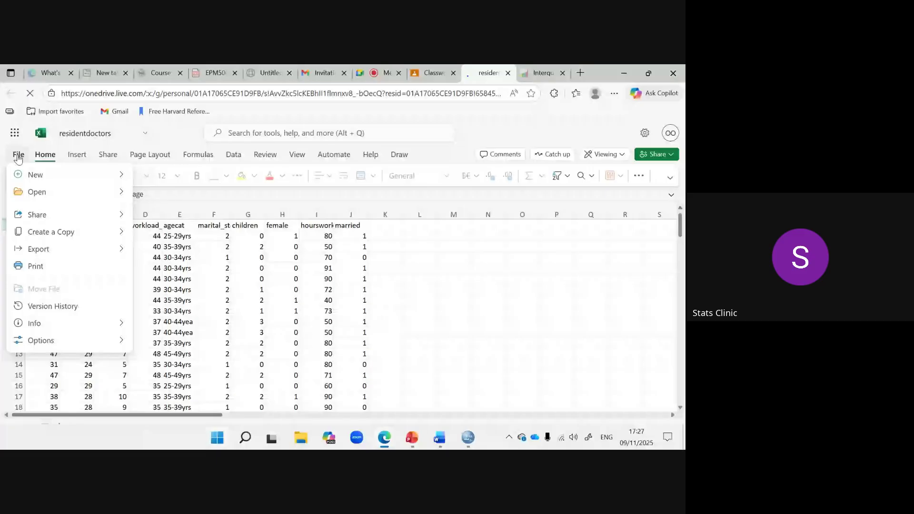
left_click(75, 232)
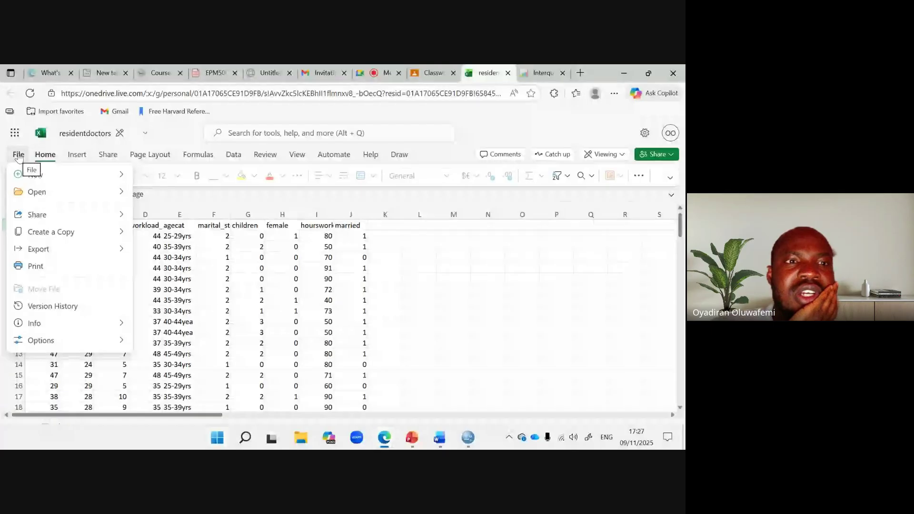
left_click(75, 235)
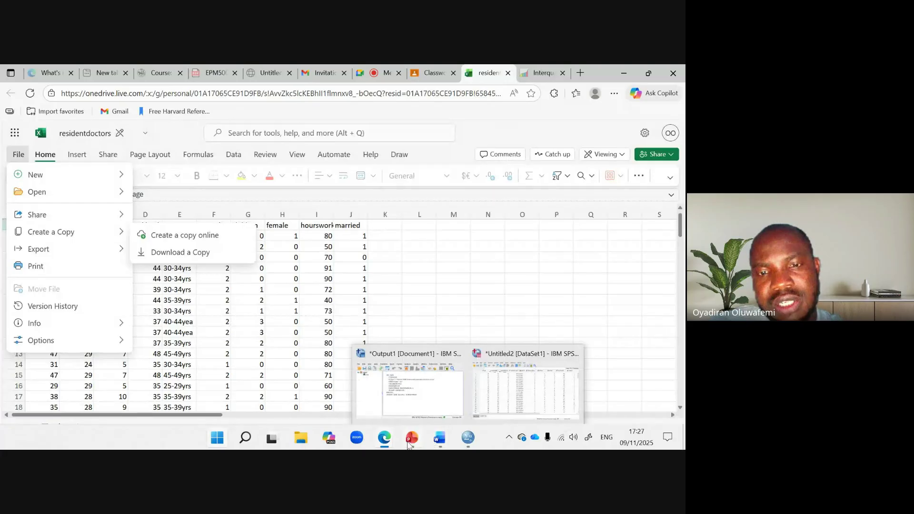
Revisit the residentdoctors.xlsx link in the Classroom Datasets material, then return to the workbook and dismiss its file options
mouse_move(388, 443)
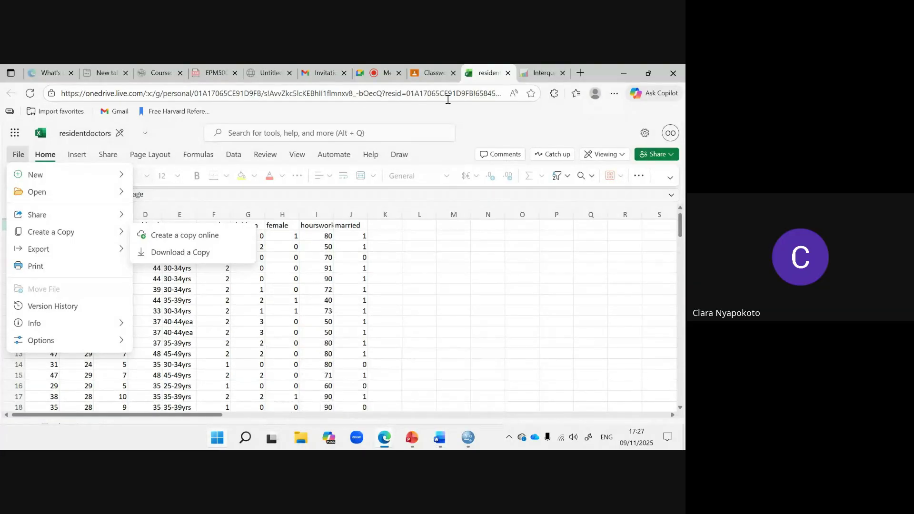
mouse_move(377, 75)
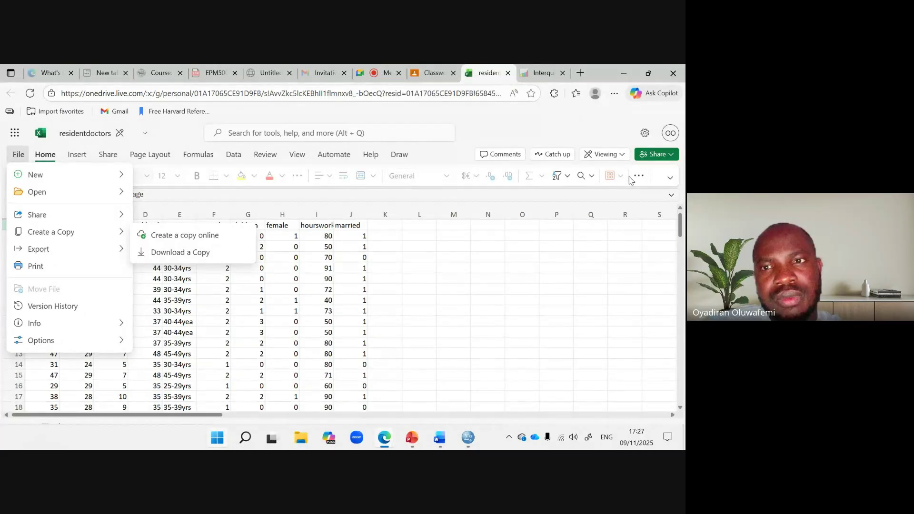
left_click(431, 72)
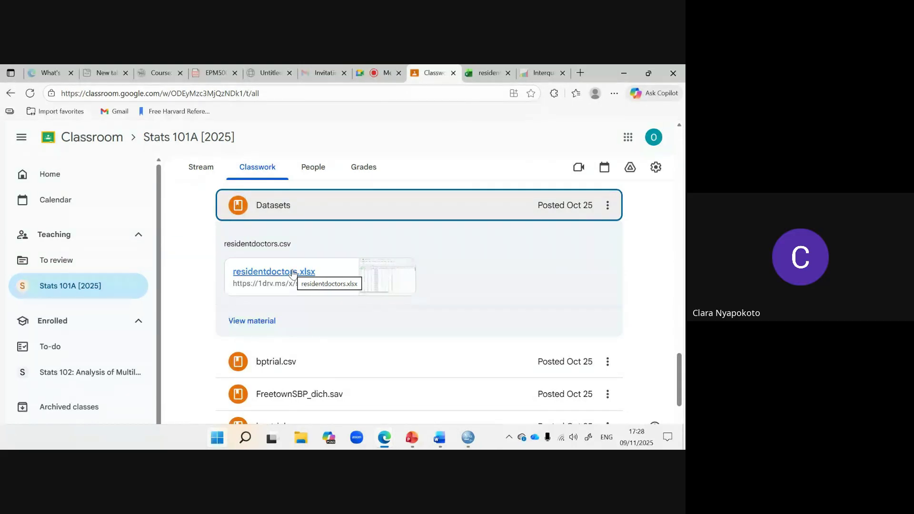
left_click(485, 73)
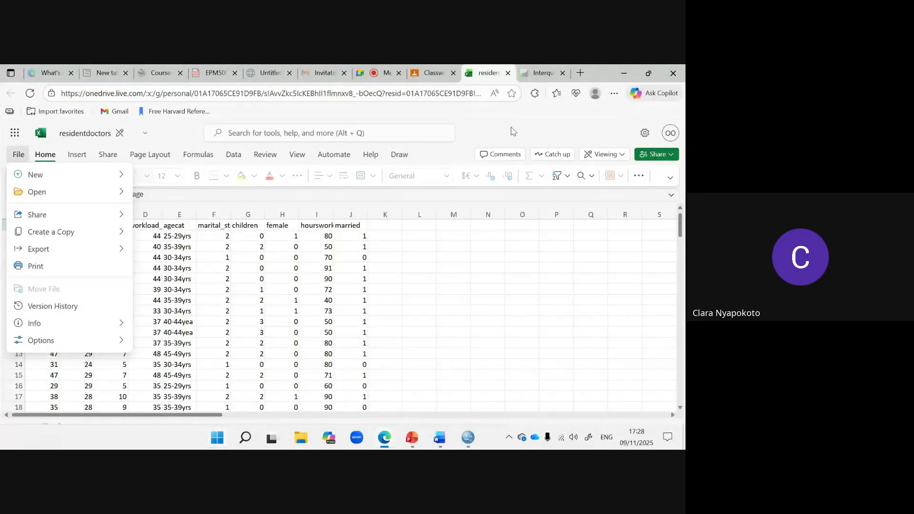
left_click(153, 154)
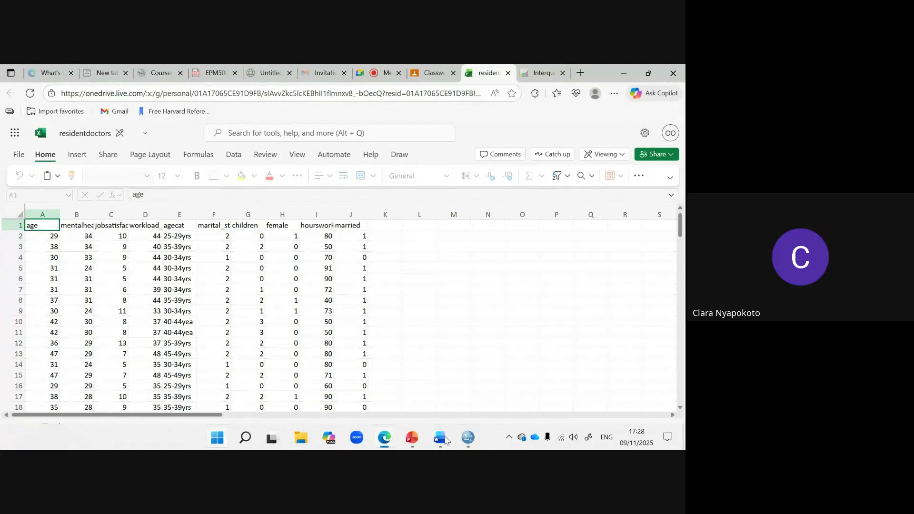
Bring up the ongoing Google Meet call in the browser
mouse_move(415, 445)
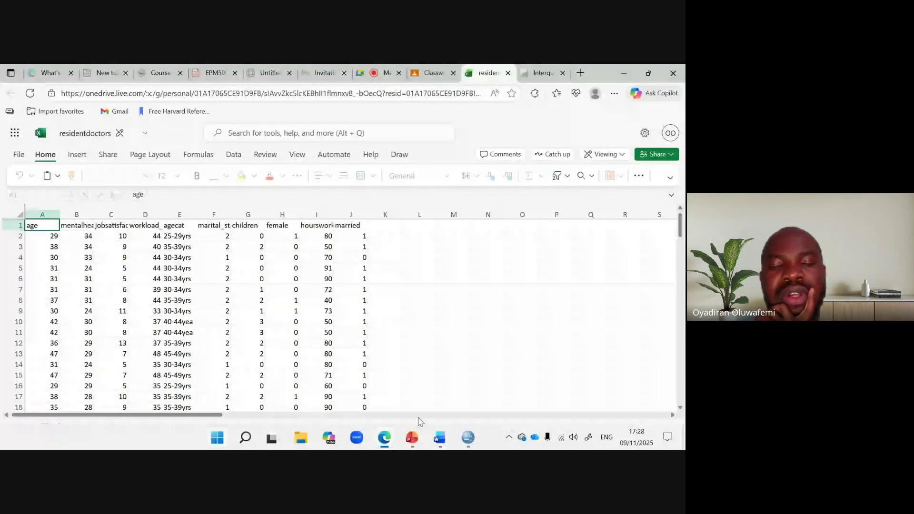
mouse_move(386, 441)
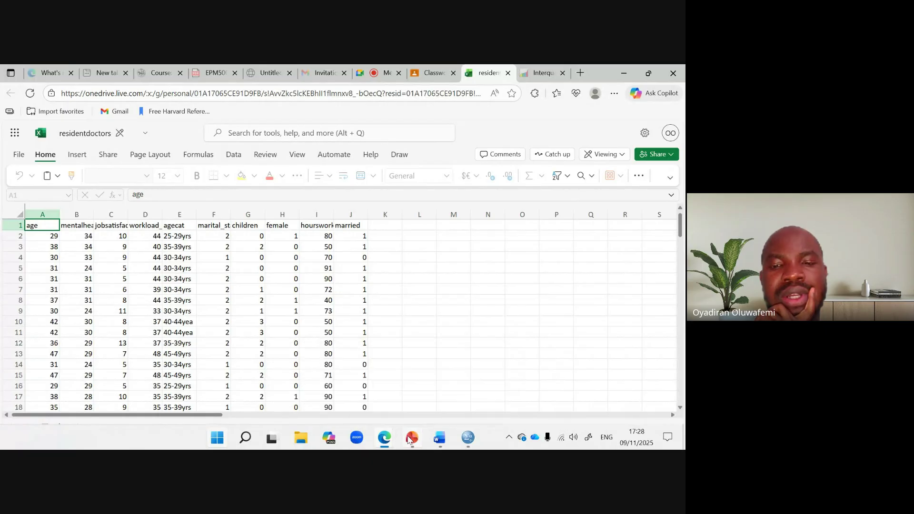
mouse_move(473, 444)
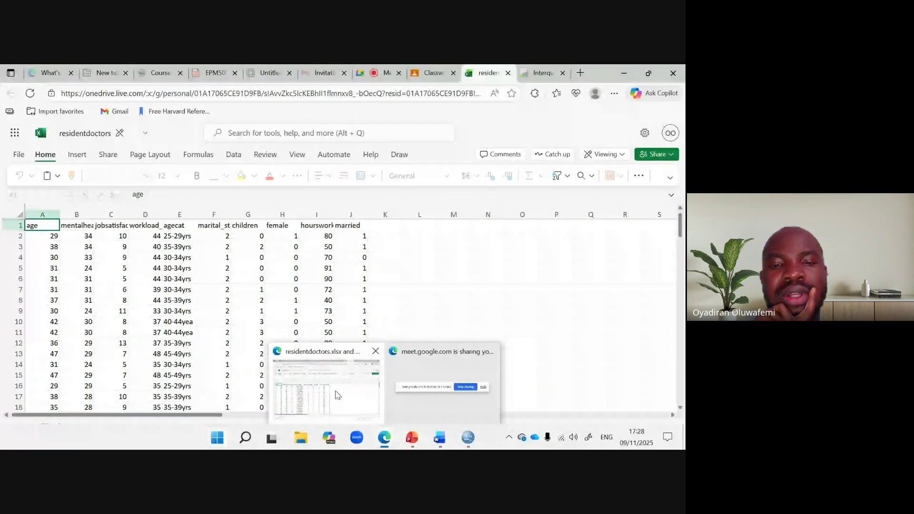
left_click(380, 76)
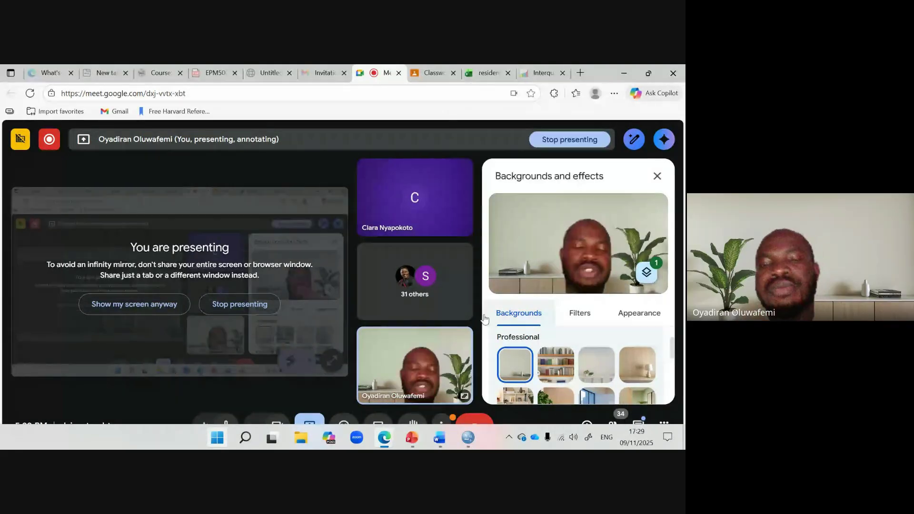
Switch to the SPSS Data Editor and locate residentdoctors.xlsx in Downloads through the Excel import, leaving the file dialog without importing
mouse_move(468, 437)
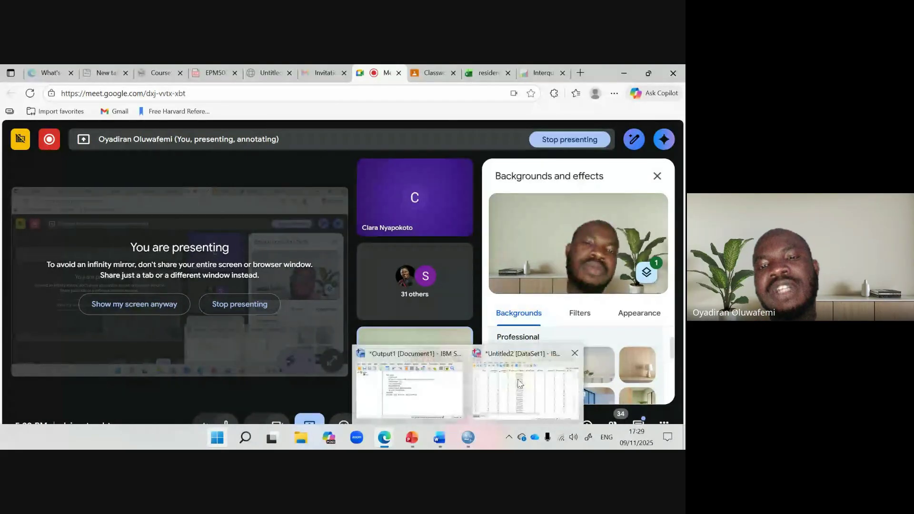
left_click(519, 384)
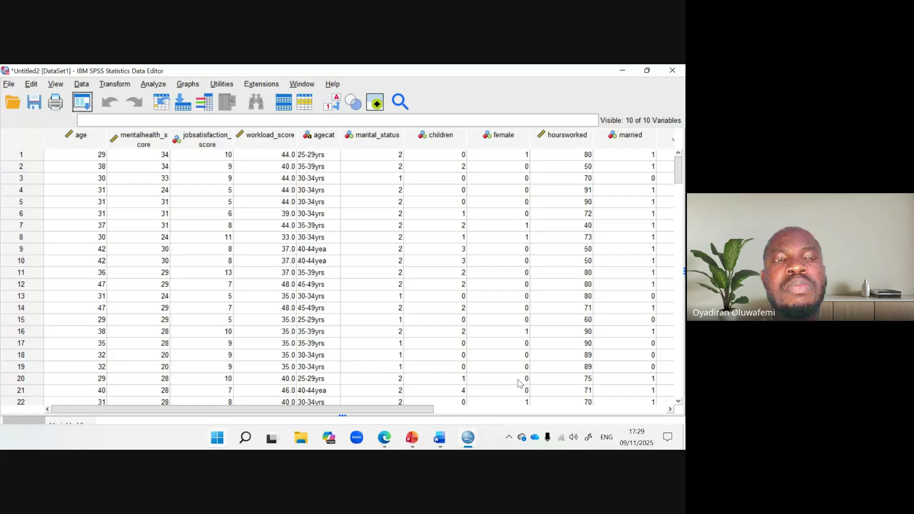
left_click(8, 86)
mouse_move(52, 114)
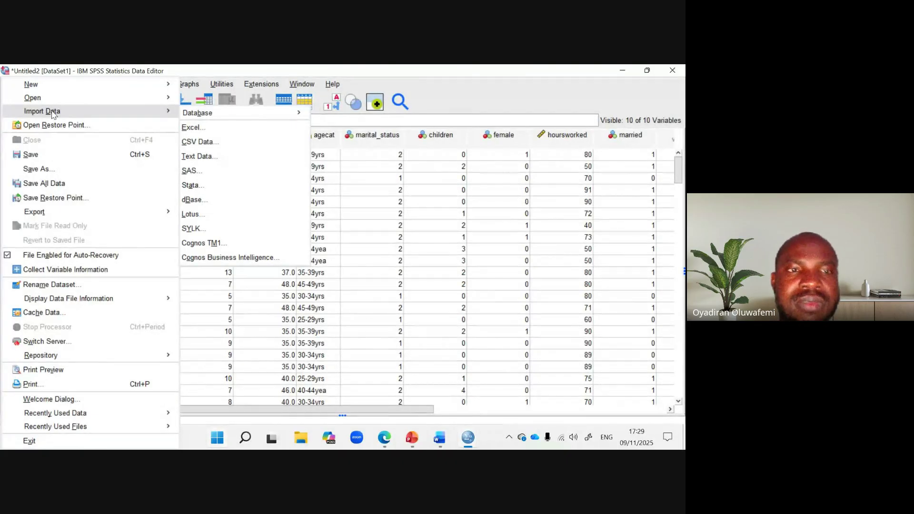
left_click(195, 129)
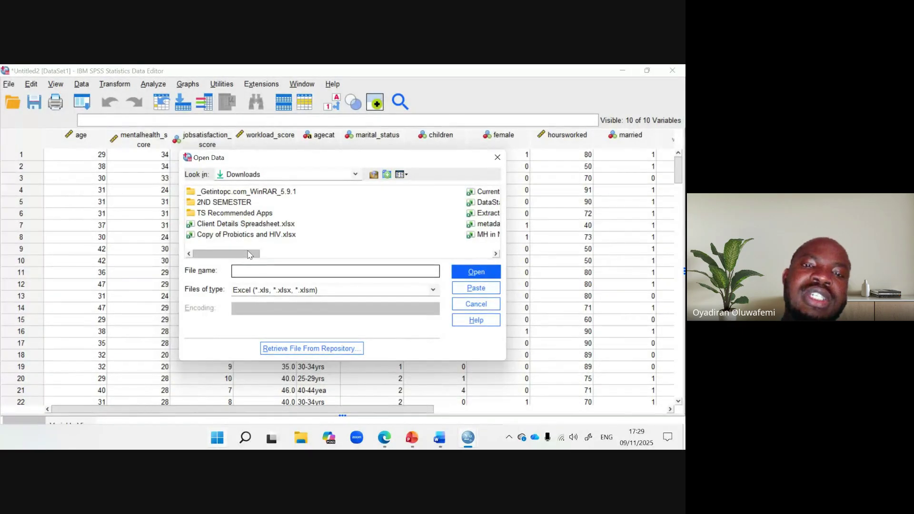
left_click_drag(251, 254, 331, 239)
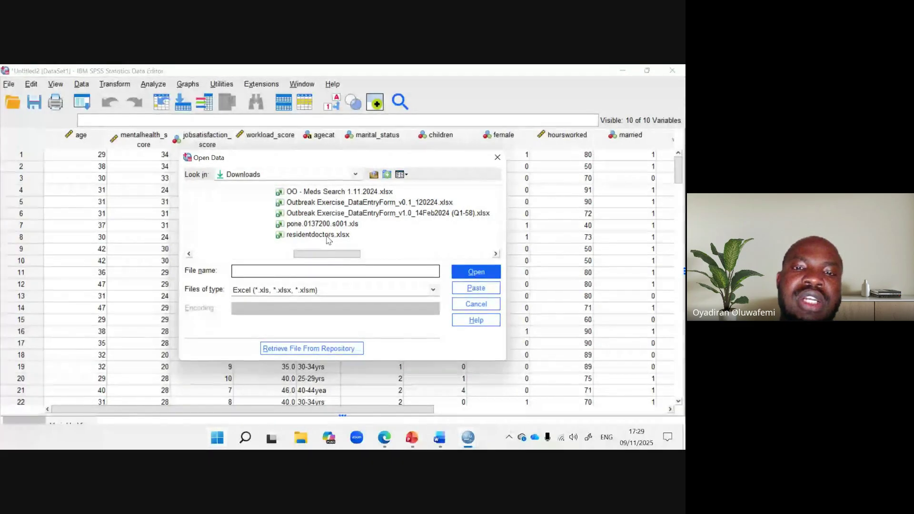
left_click(498, 158)
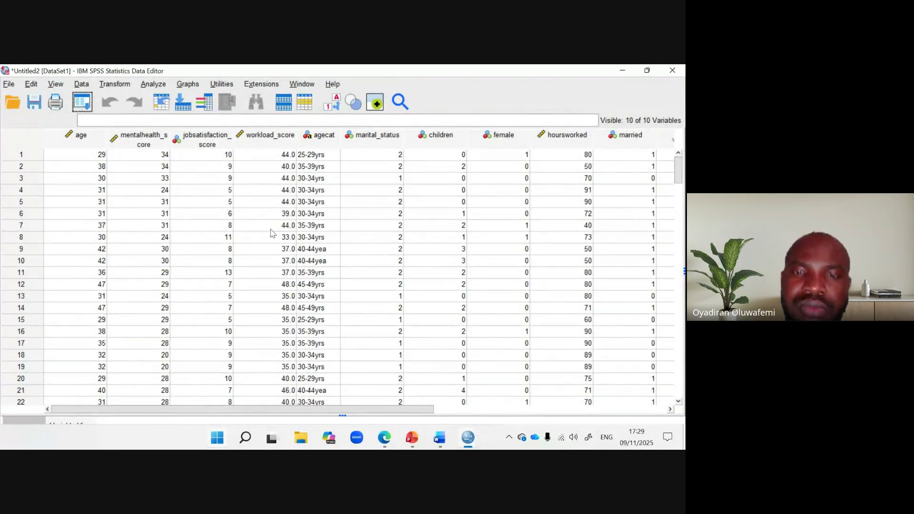
Return to the Google Meet call in the browser and open the in-call messages from the new chat message
mouse_move(384, 437)
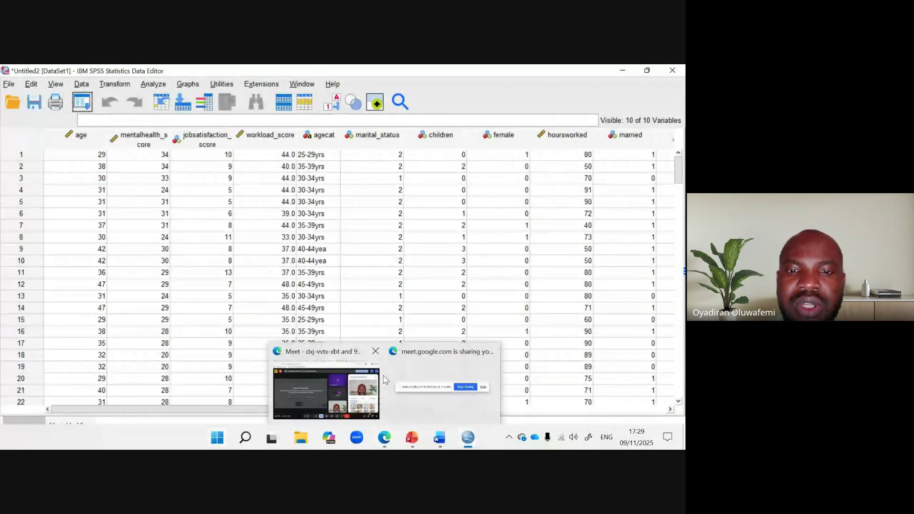
left_click(356, 377)
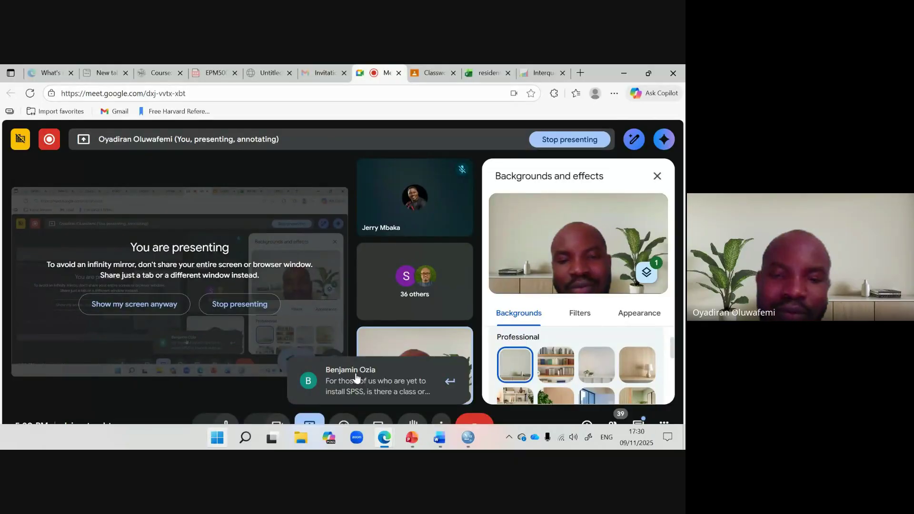
left_click(451, 384)
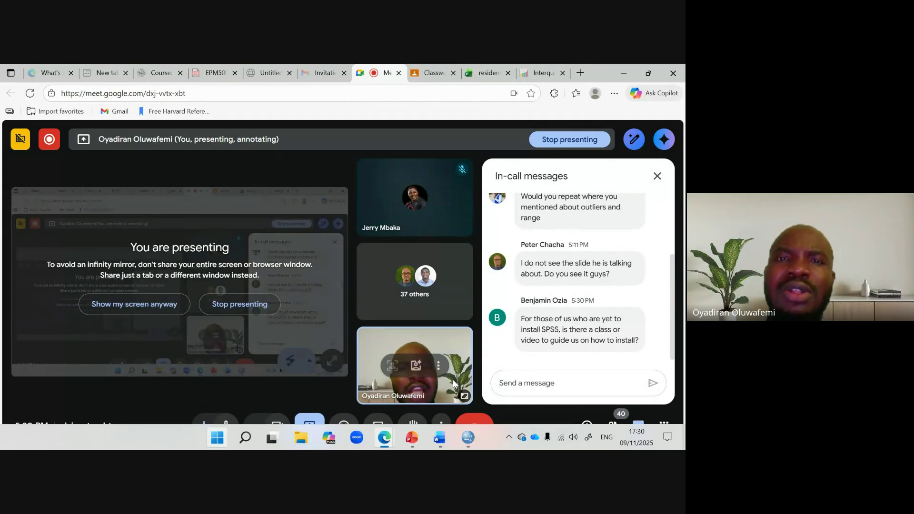
Look through the Stats 101A [2025] classwork and stream in Google Classroom, and check the open Interquartile Range article
left_click(425, 76)
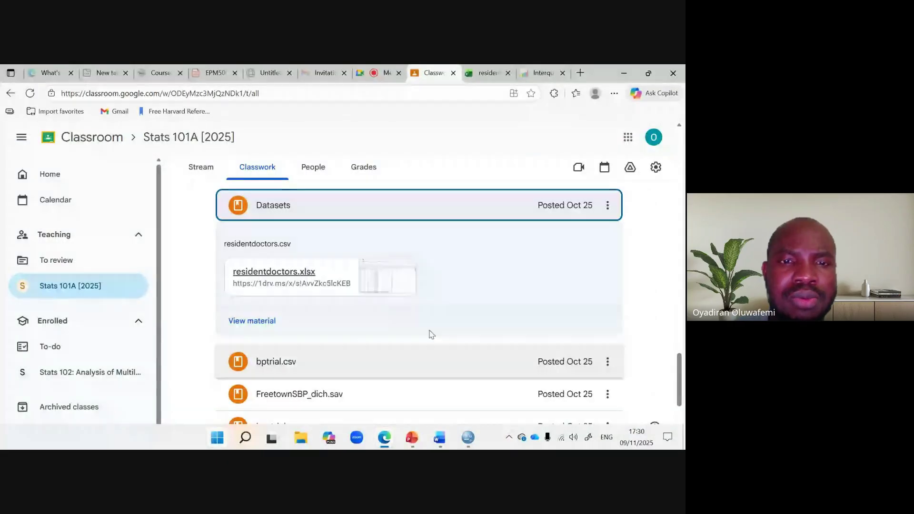
left_click_drag(679, 359, 668, 133)
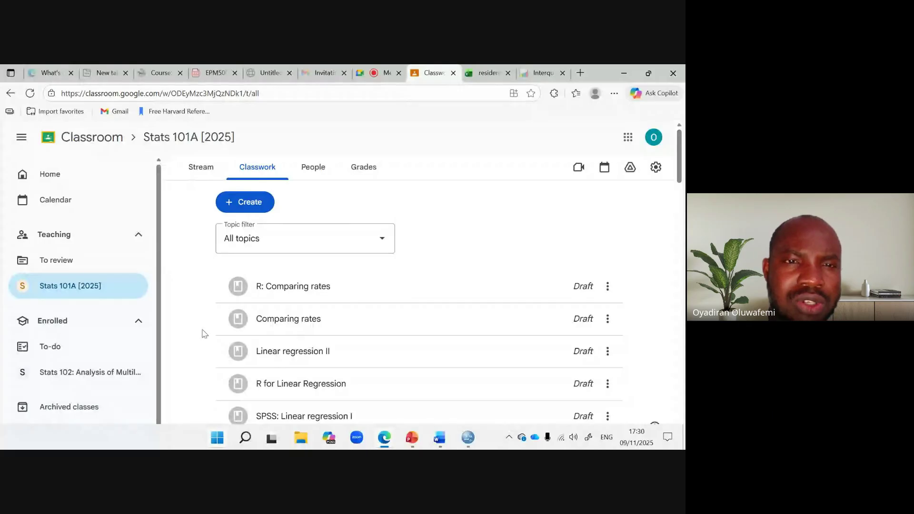
left_click(198, 174)
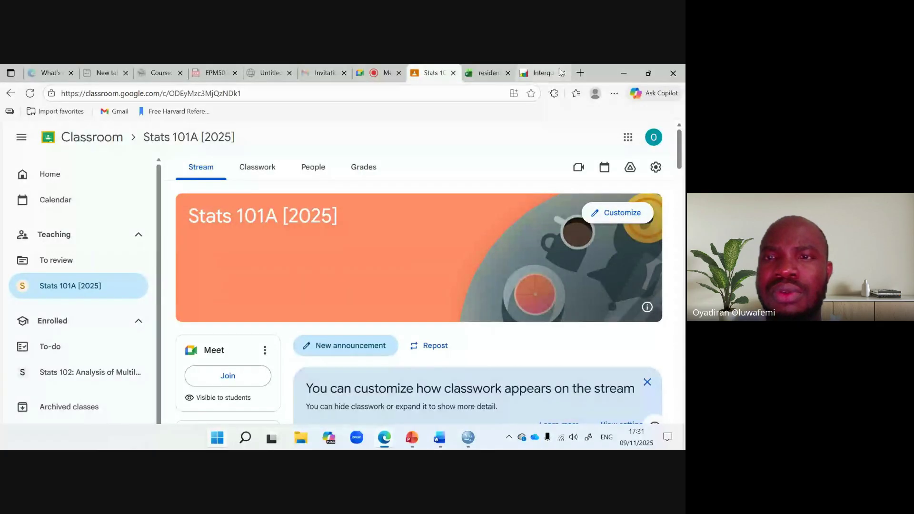
left_click(545, 73)
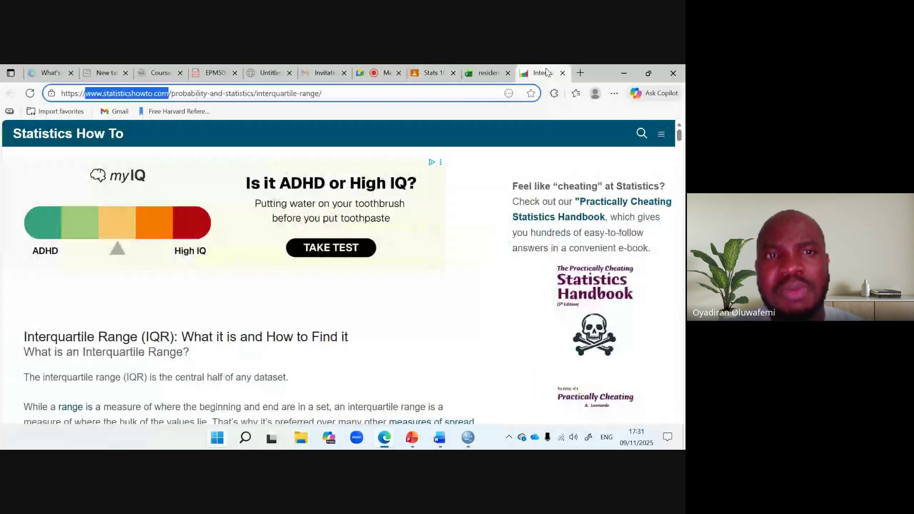
left_click(458, 93)
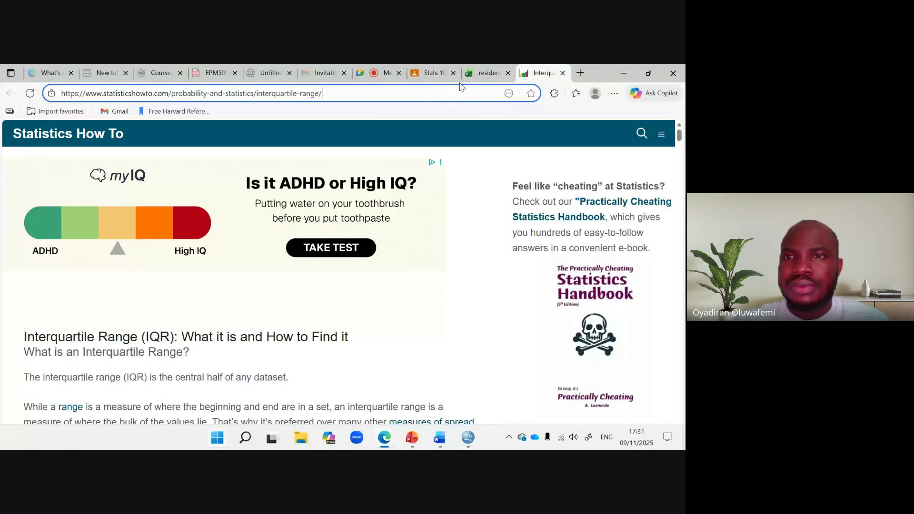
Search the web for "spss ibm download" in a new browser tab and open IBM's SPSS software page from the results
left_click(579, 72)
type("spss ibm download")
key("Return")
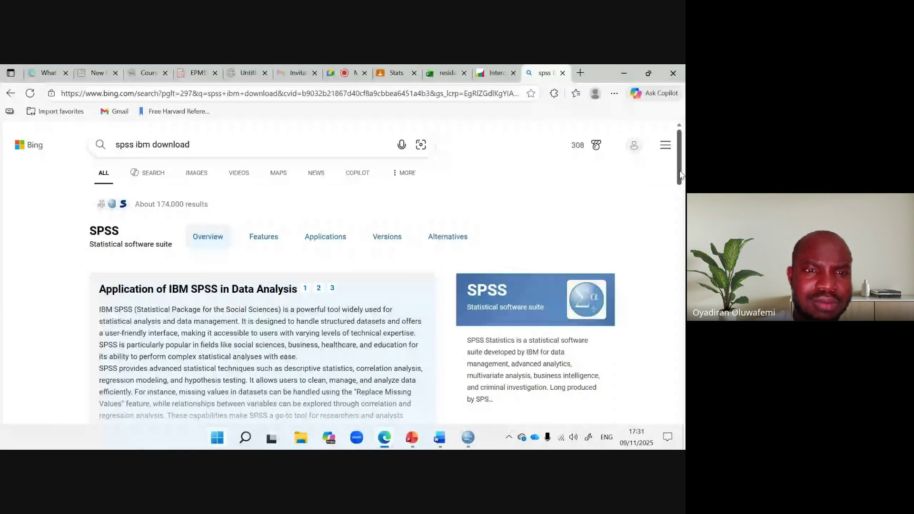
scroll(681, 174, "down", 5)
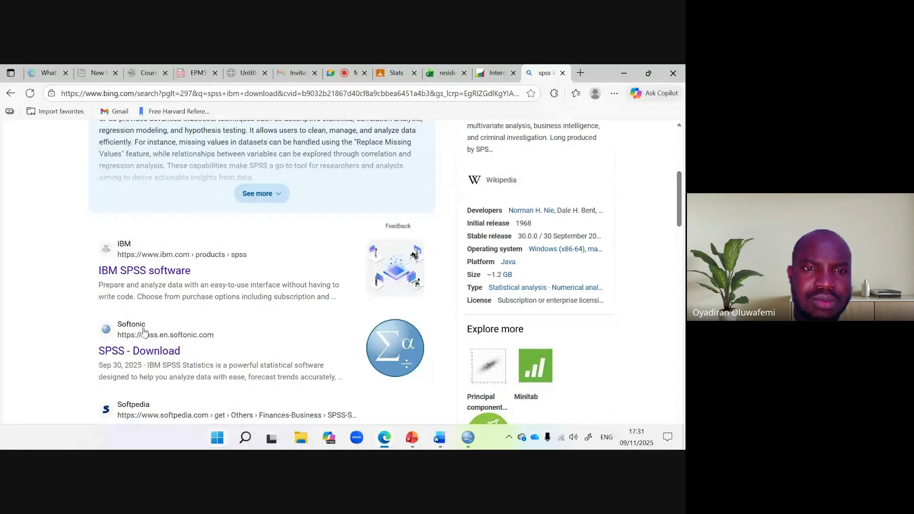
left_click(134, 275)
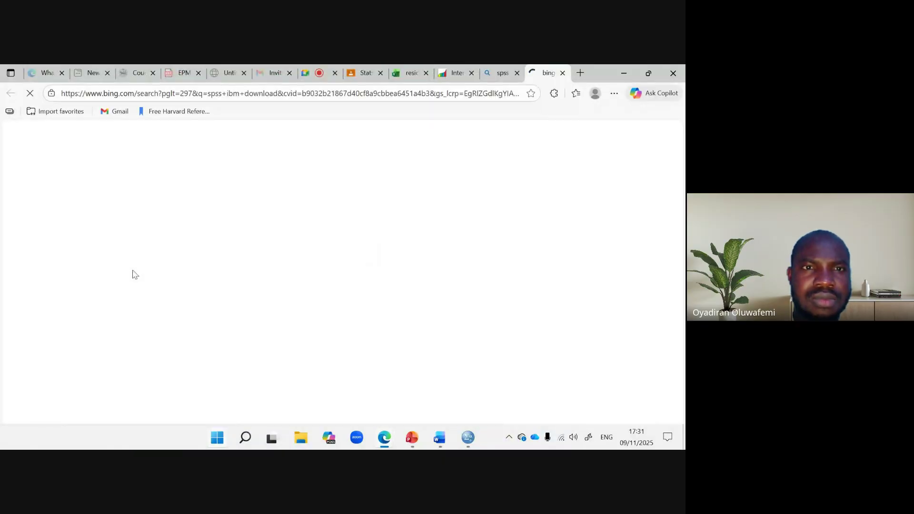
left_click(226, 94)
key("ctrl+c")
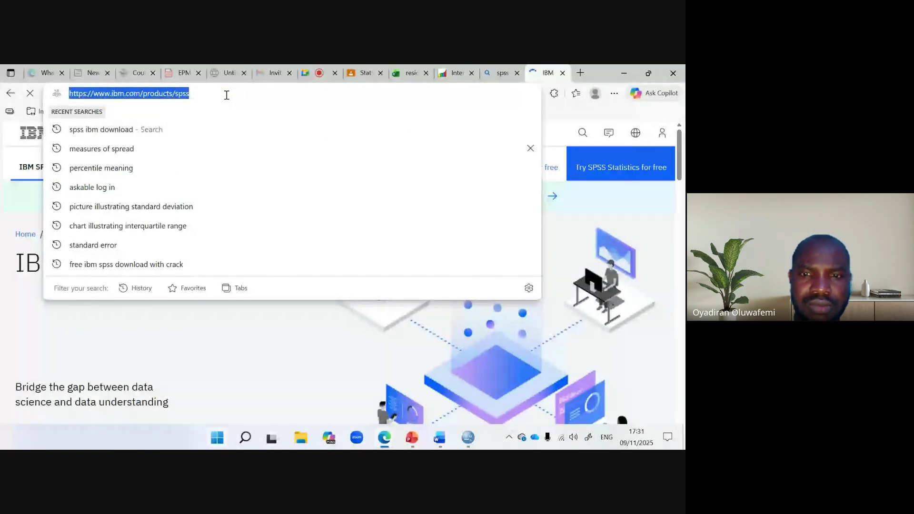
mouse_move(385, 437)
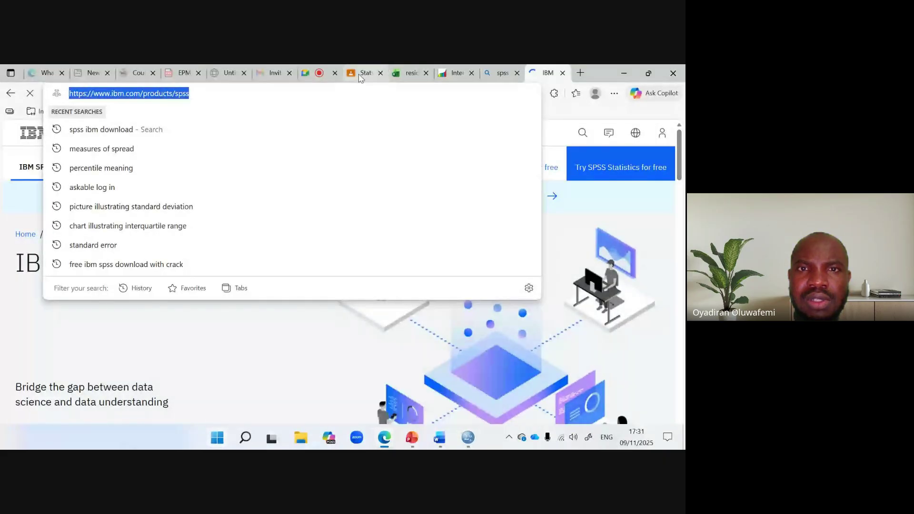
left_click(319, 71)
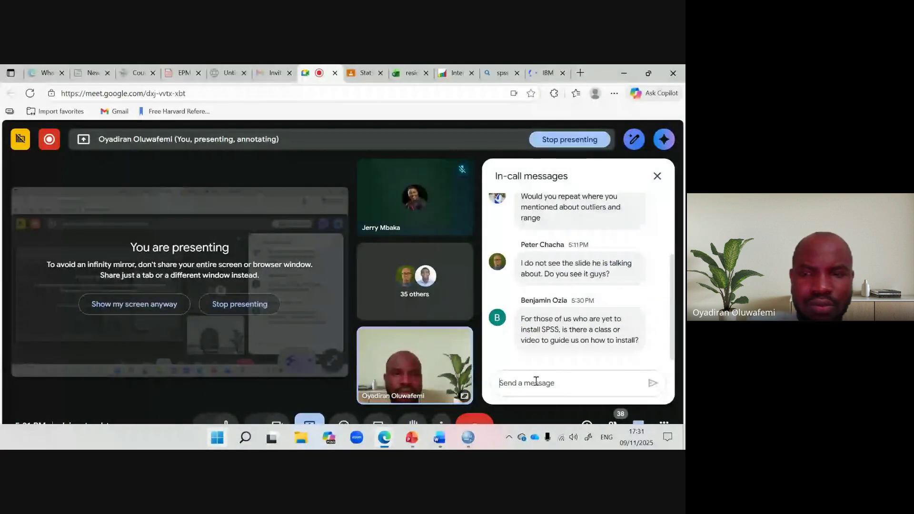
key("ctrl+v")
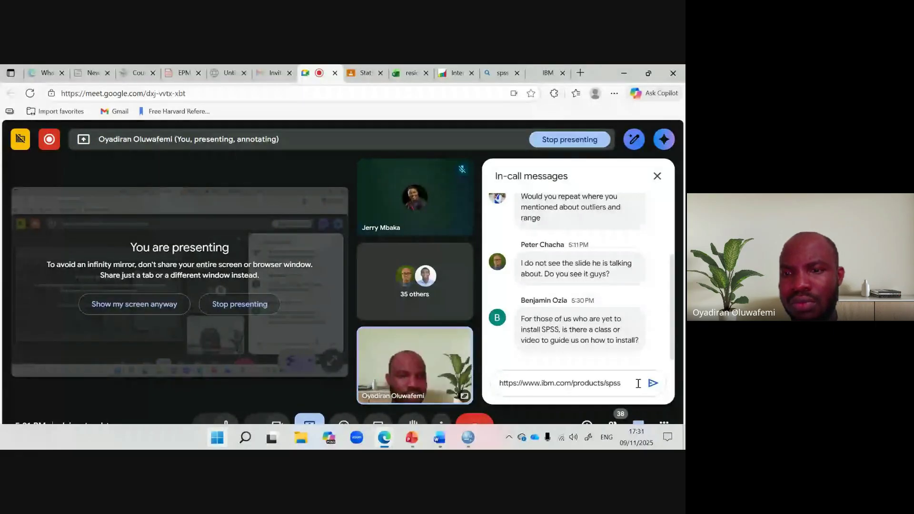
left_click(653, 383)
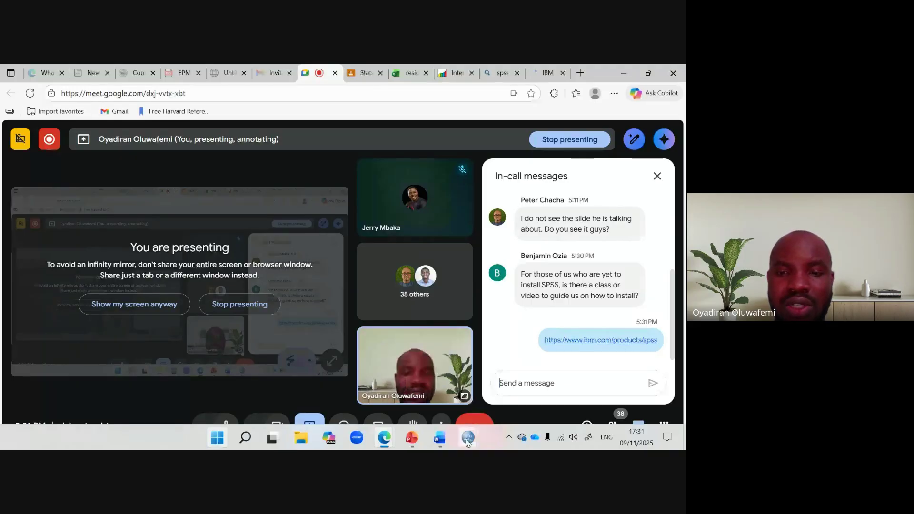
Switch to the Untitled2 dataset in SPSS Statistics and view the available analysis procedures
mouse_move(467, 443)
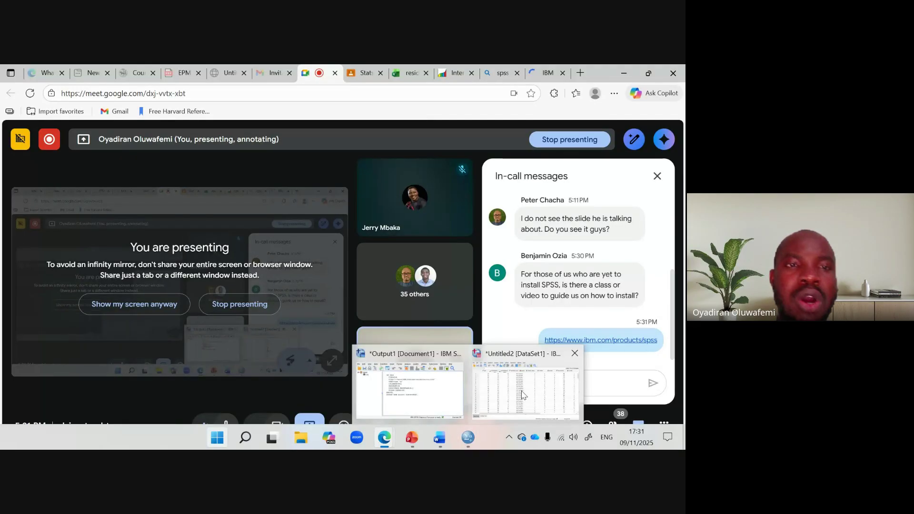
left_click(523, 394)
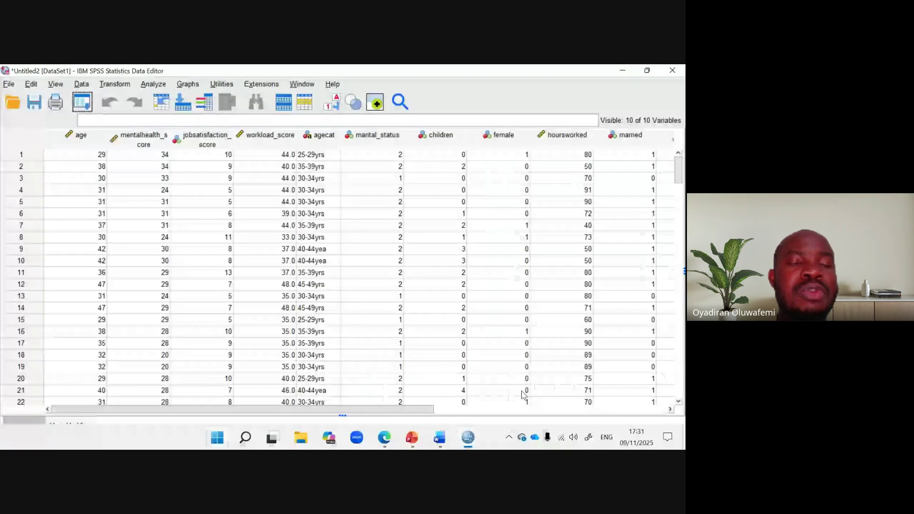
left_click(153, 85)
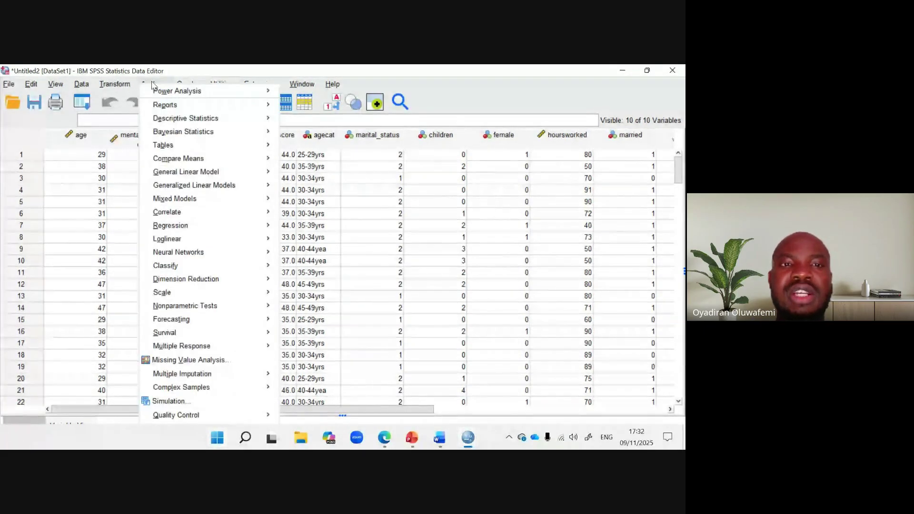
left_click(494, 90)
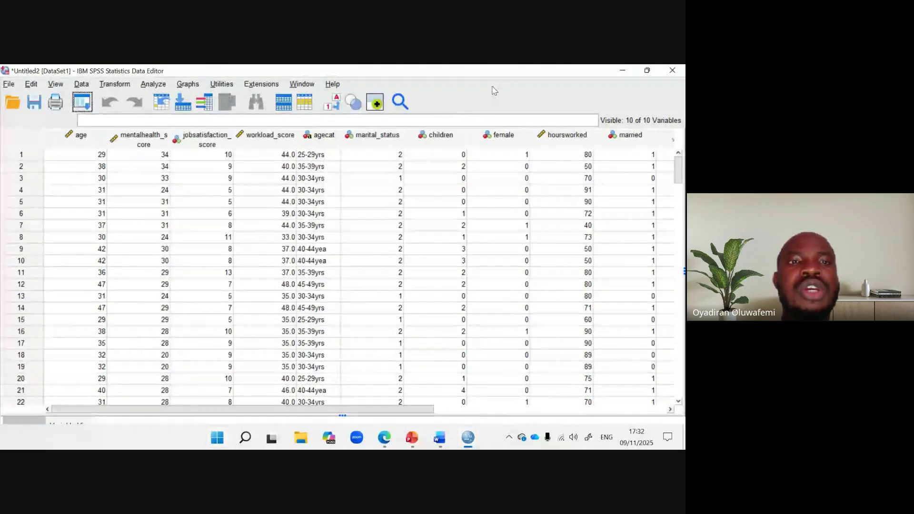
Open the Frequencies procedure, review the dataset variables available for selection, and cancel it
left_click(154, 84)
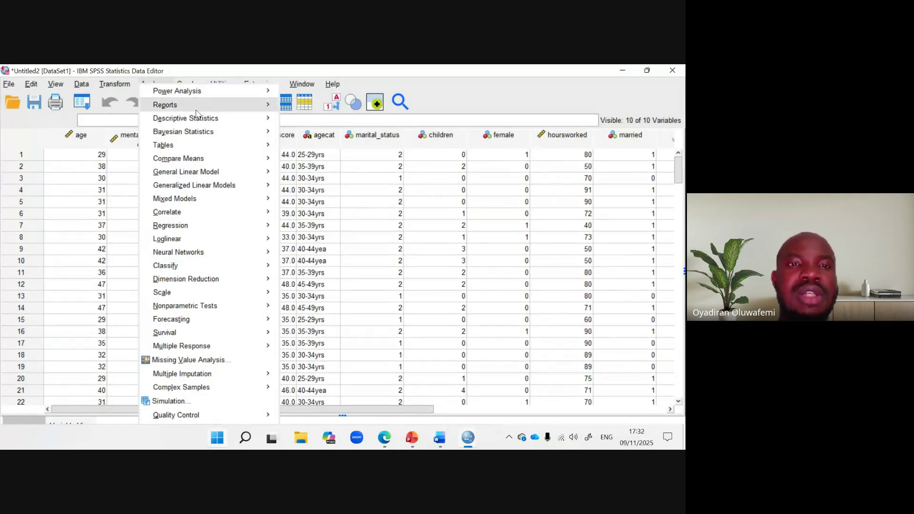
mouse_move(231, 117)
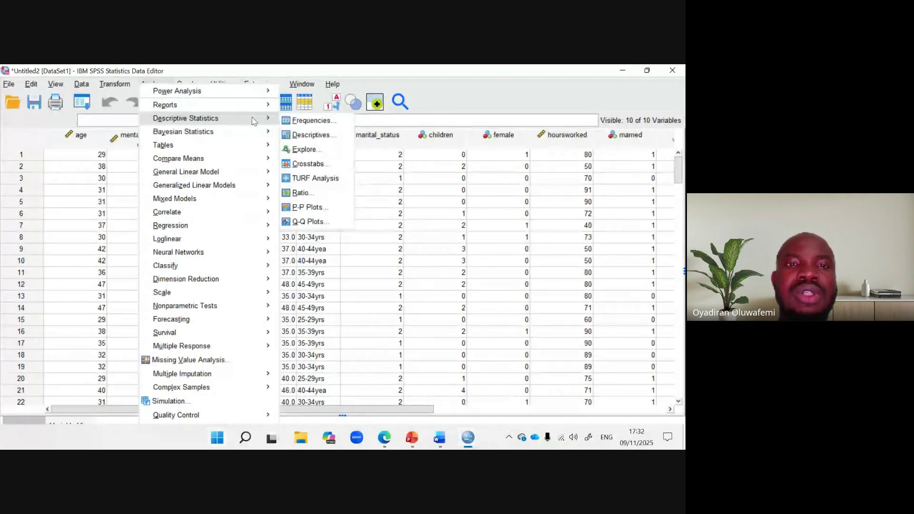
left_click(303, 122)
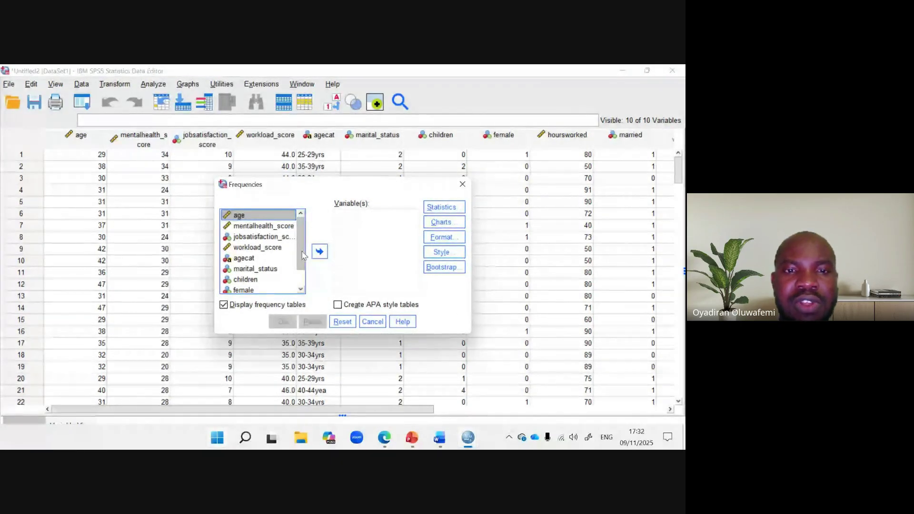
scroll(304, 255, "down", 1)
scroll(300, 241, "up", 1)
scroll(300, 241, "down", 2)
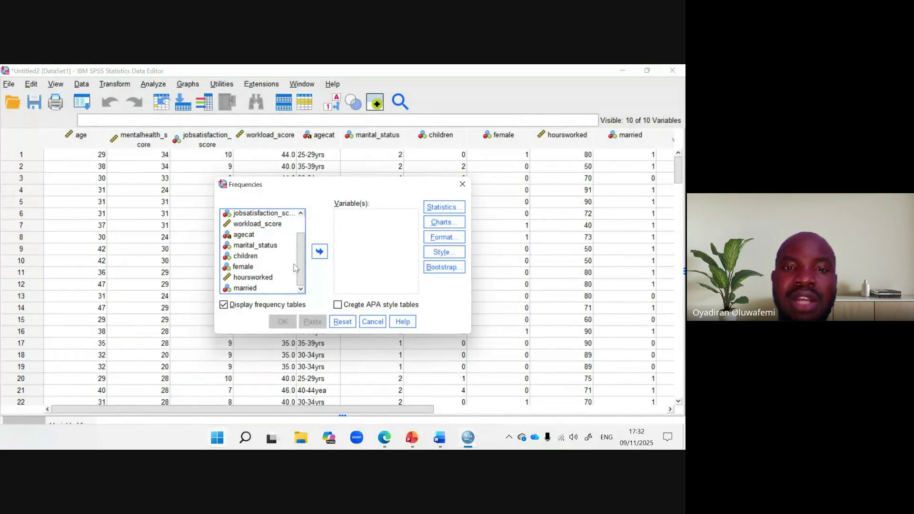
scroll(301, 262, "up", 2)
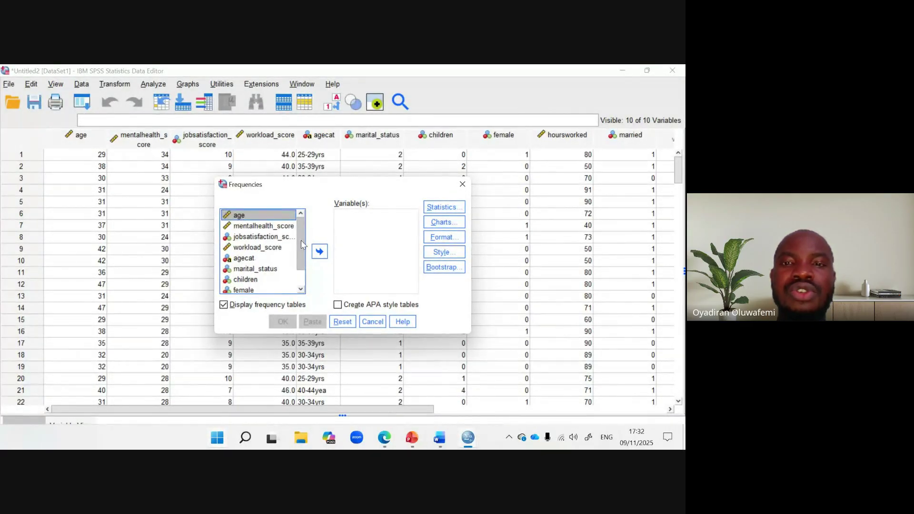
scroll(301, 269, "down", 2)
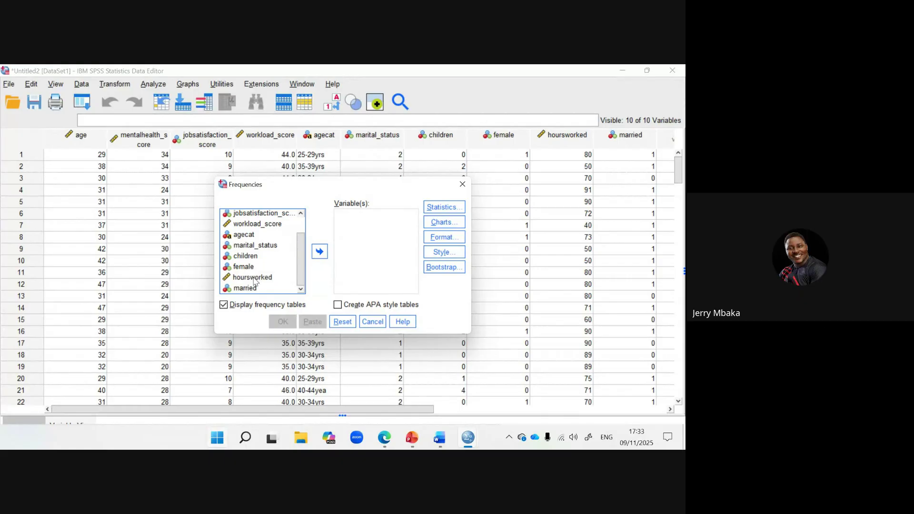
left_click(372, 322)
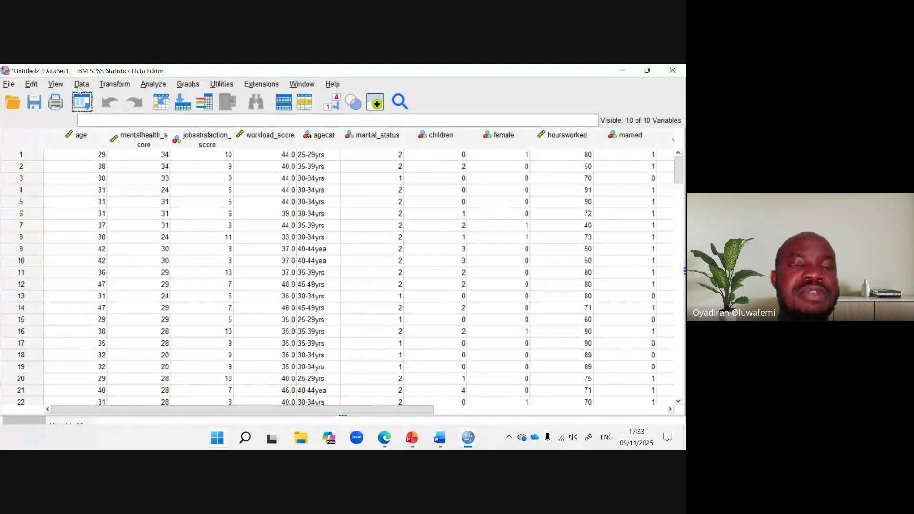
Open the Frequencies procedure from the descriptive statistics analyses for the Untitled2 dataset
left_click(161, 86)
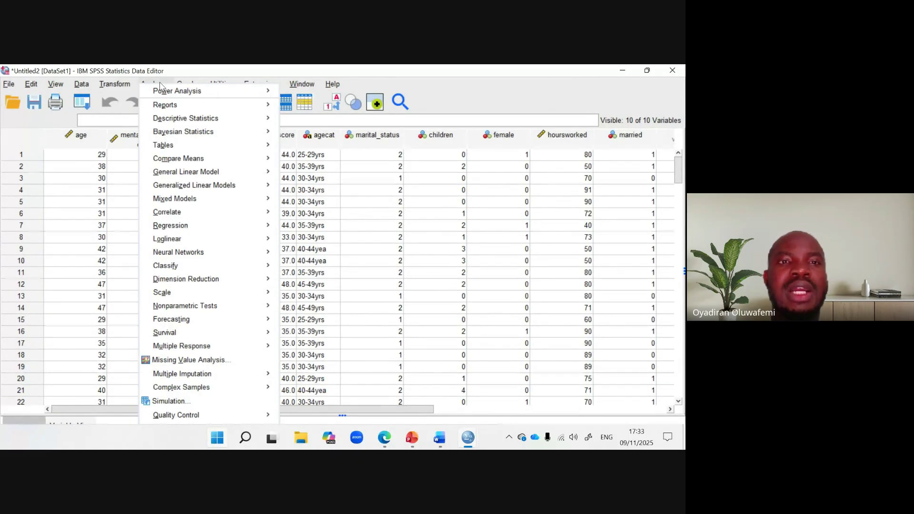
mouse_move(211, 122)
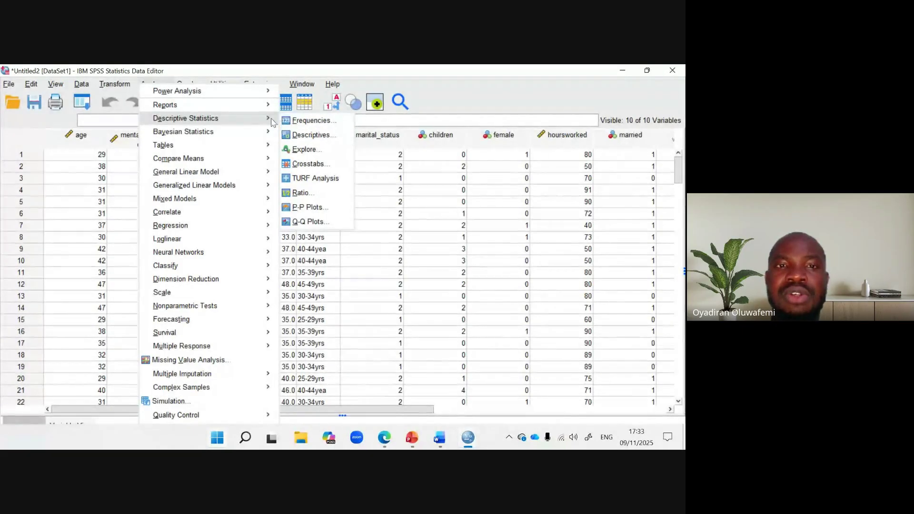
left_click(297, 123)
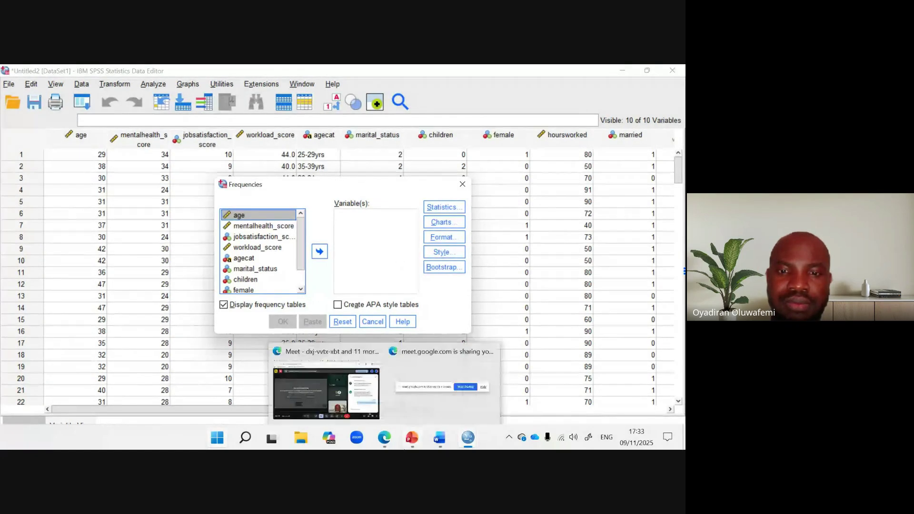
Check the in-call messages in the Google Meet call and return to the Frequencies dialog in SPSS Statistics
mouse_move(412, 427)
mouse_move(384, 436)
left_click(351, 398)
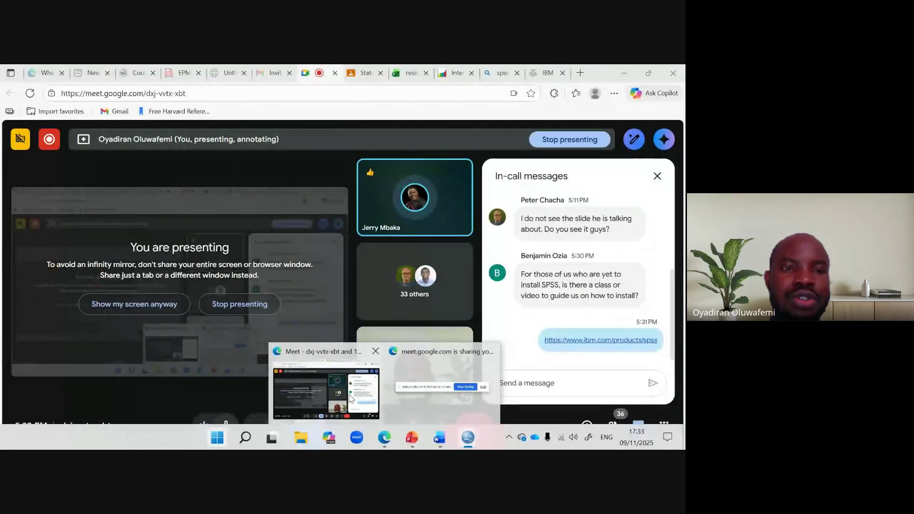
key("alt+Tab")
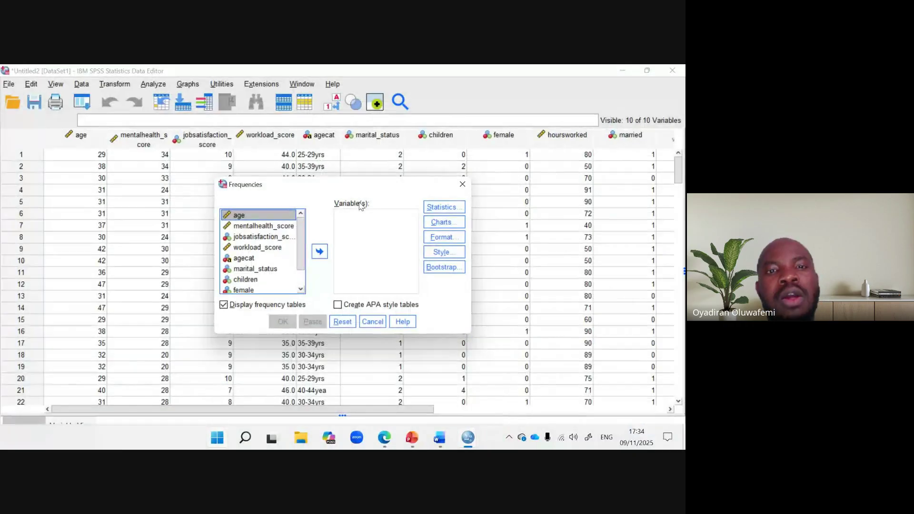
Review the variables available for the Frequencies analysis, from age and mentalhealth_score through to married
mouse_move(300, 230)
left_mouse_down()
mouse_move(302, 256)
mouse_move(299, 221)
left_mouse_up()
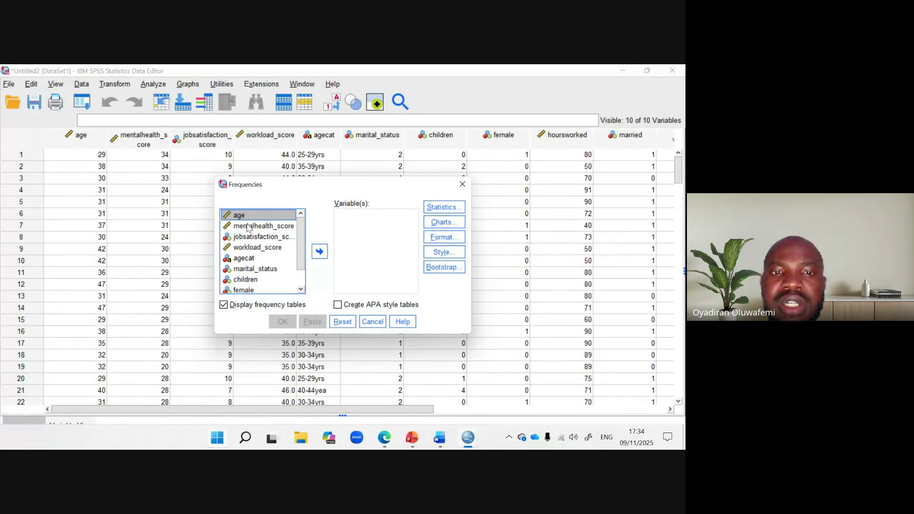
left_click(248, 226)
left_click(242, 237)
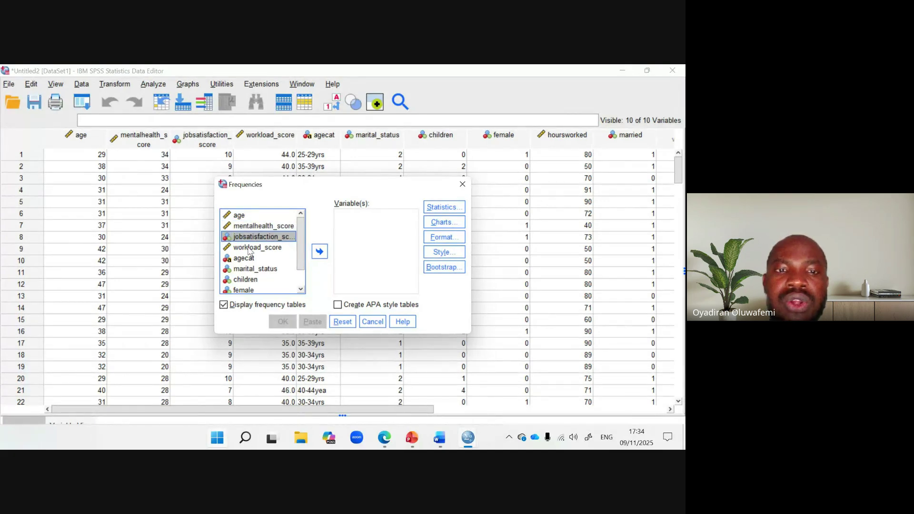
left_click(247, 248)
left_click(249, 261)
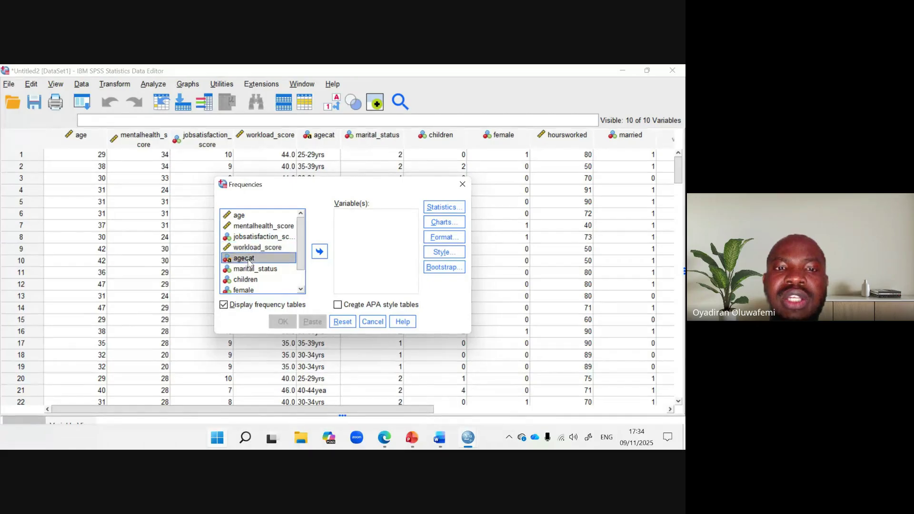
left_click(248, 271)
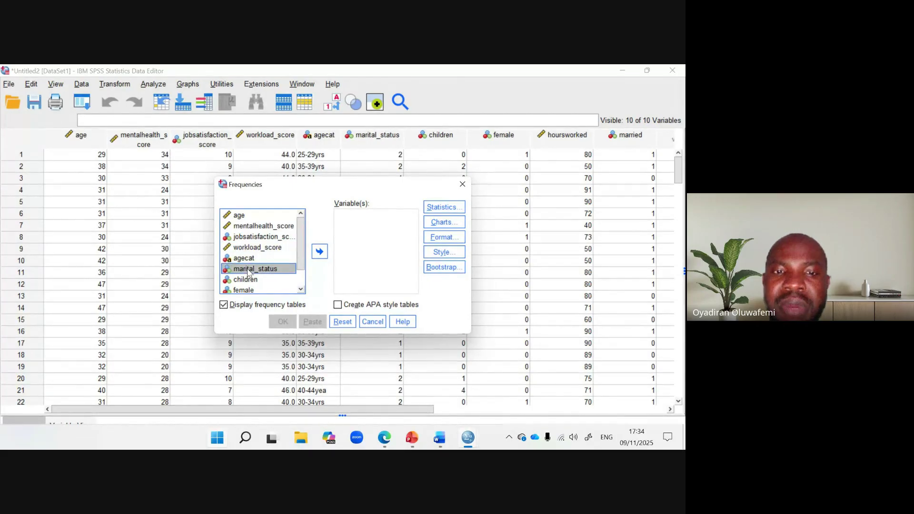
scroll(301, 267, "down", 1)
mouse_move(301, 267)
left_mouse_down()
mouse_move(307, 288)
mouse_move(301, 251)
mouse_move(302, 283)
left_mouse_up()
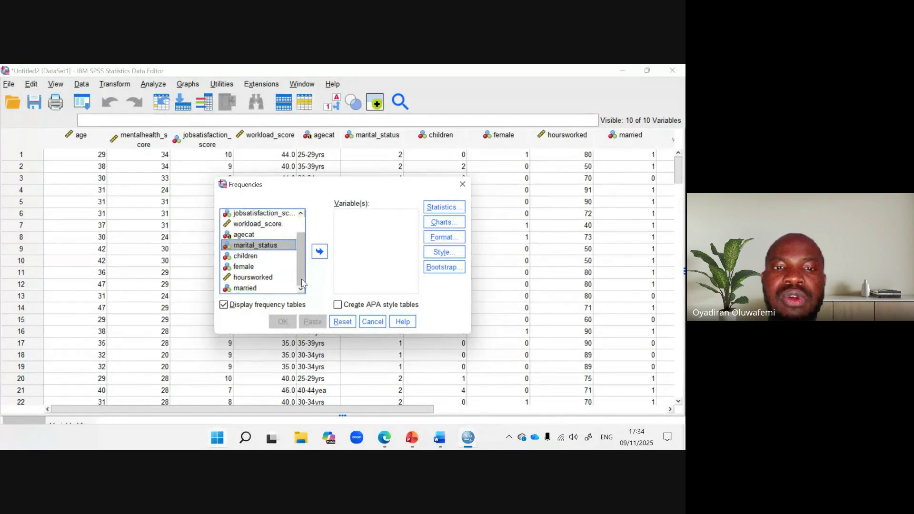
Add hoursworked to the variables to analyse, remove it to demonstrate the transfer, and add it again
left_click(266, 280)
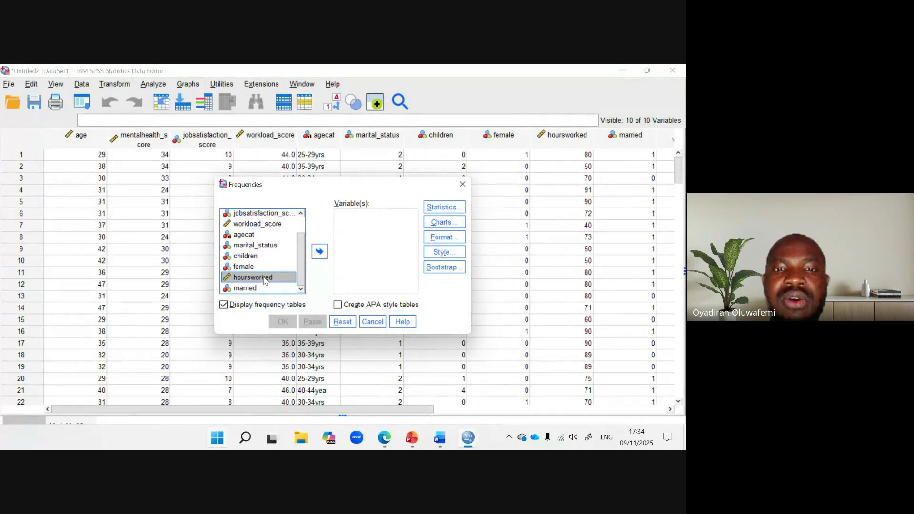
left_click(319, 251)
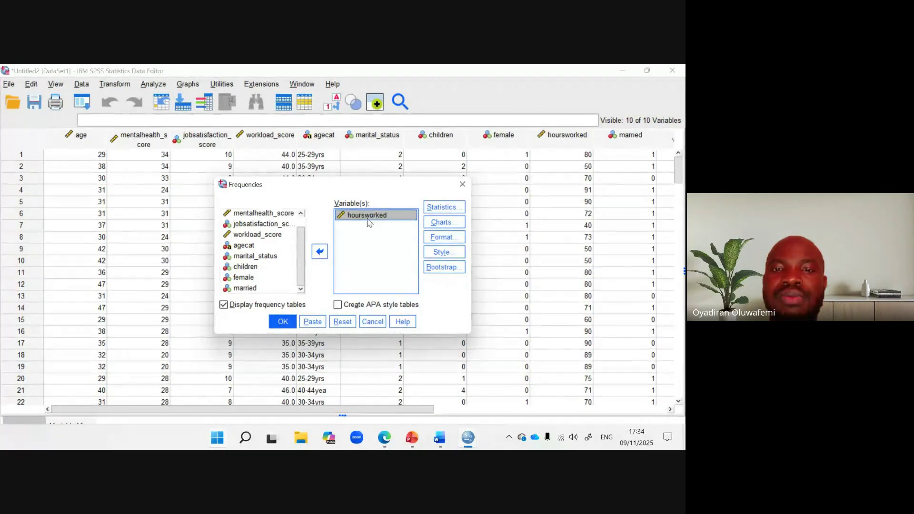
left_click(322, 252)
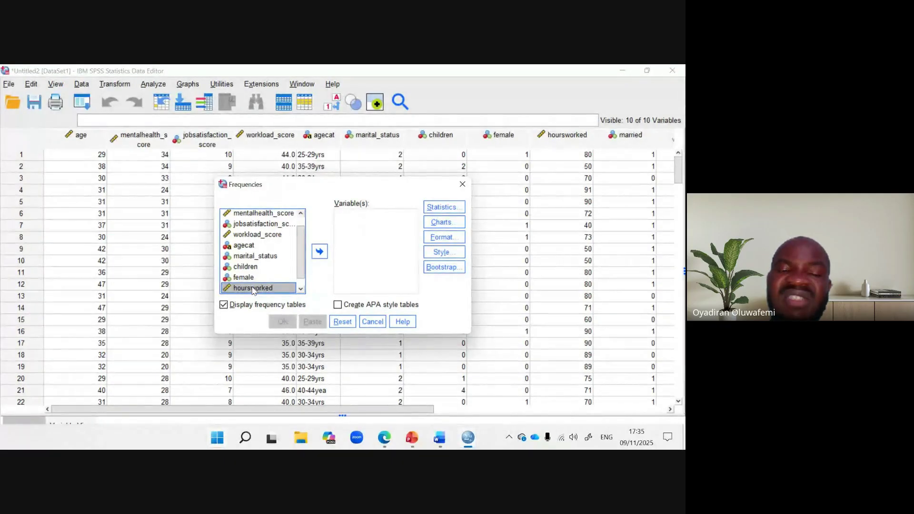
left_click(318, 258)
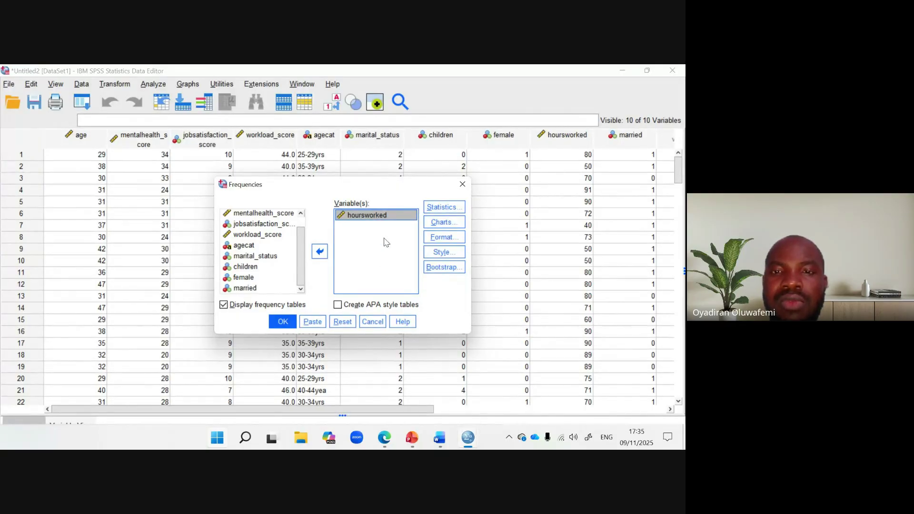
Request the mean, median and mode as central tendency statistics for hoursworked and run the Frequencies analysis
left_click(444, 208)
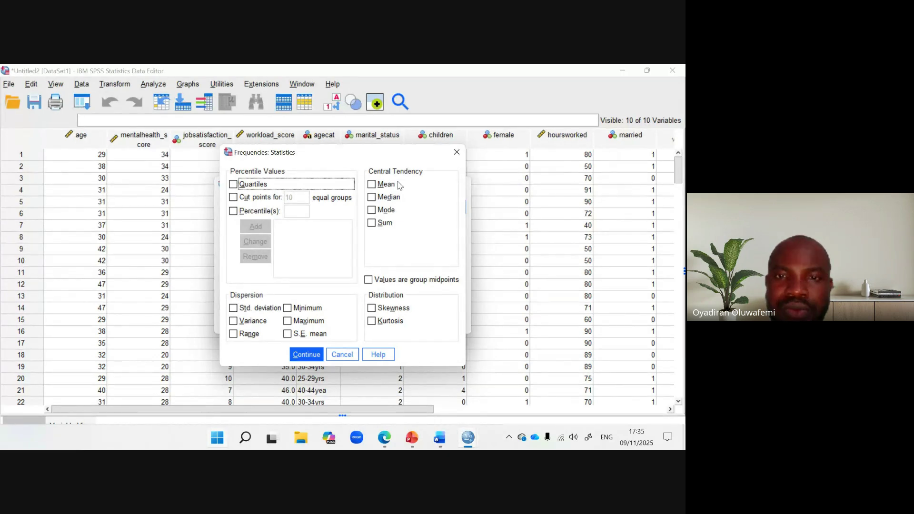
left_click(372, 185)
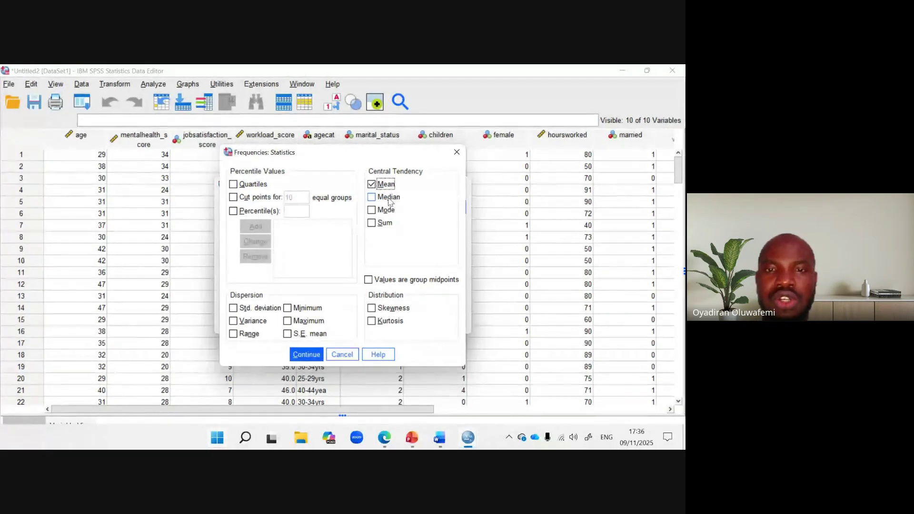
left_click(388, 198)
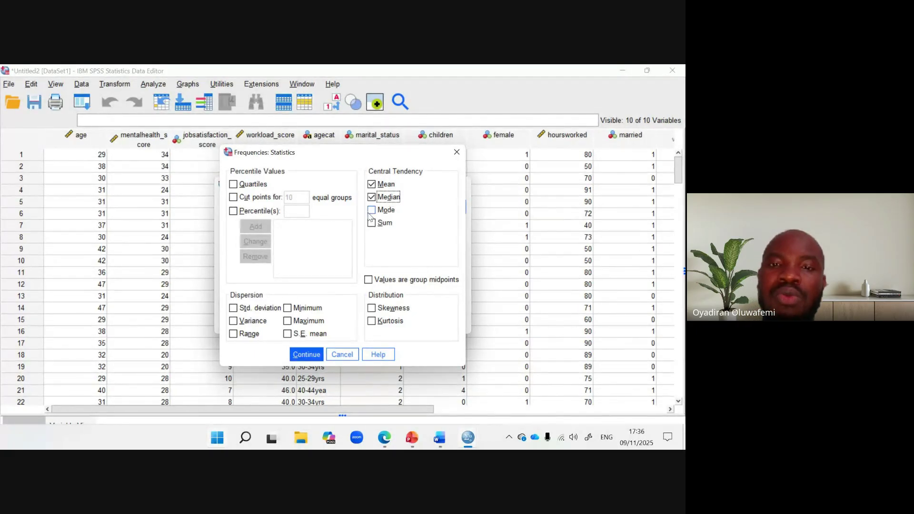
left_click(371, 211)
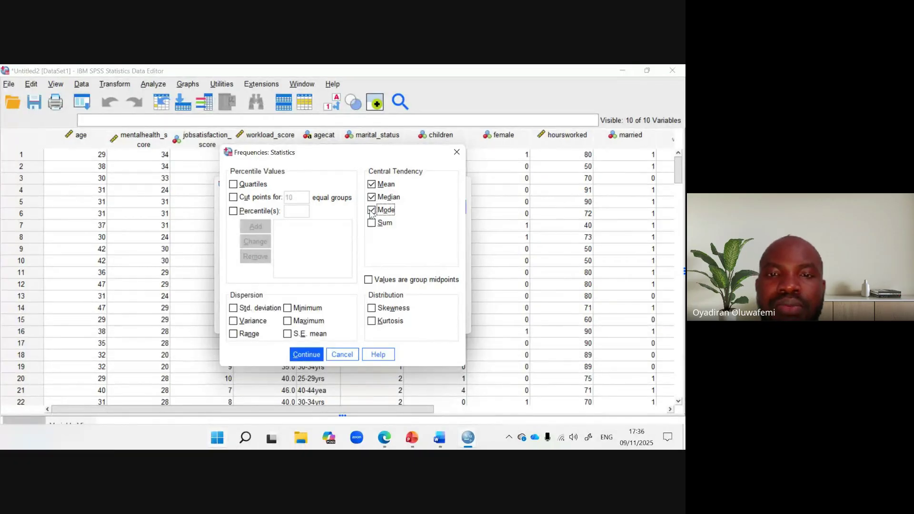
left_click(307, 354)
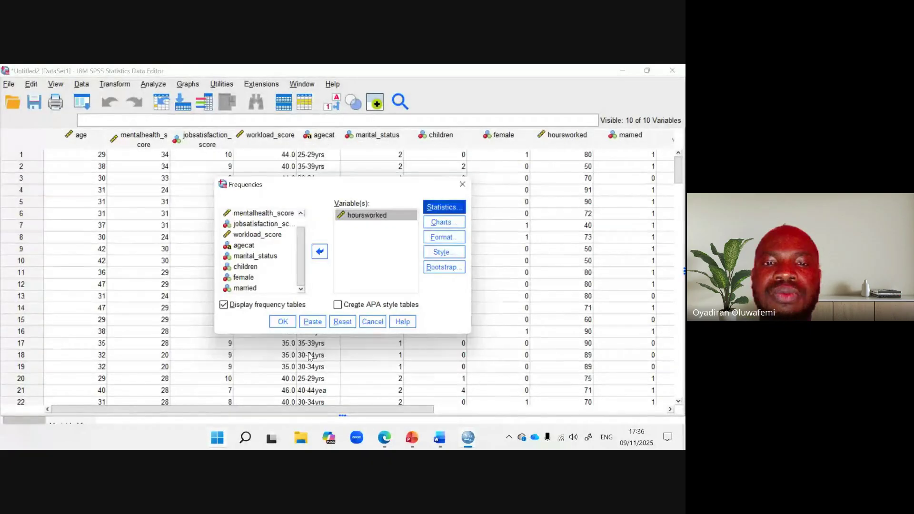
left_click(283, 322)
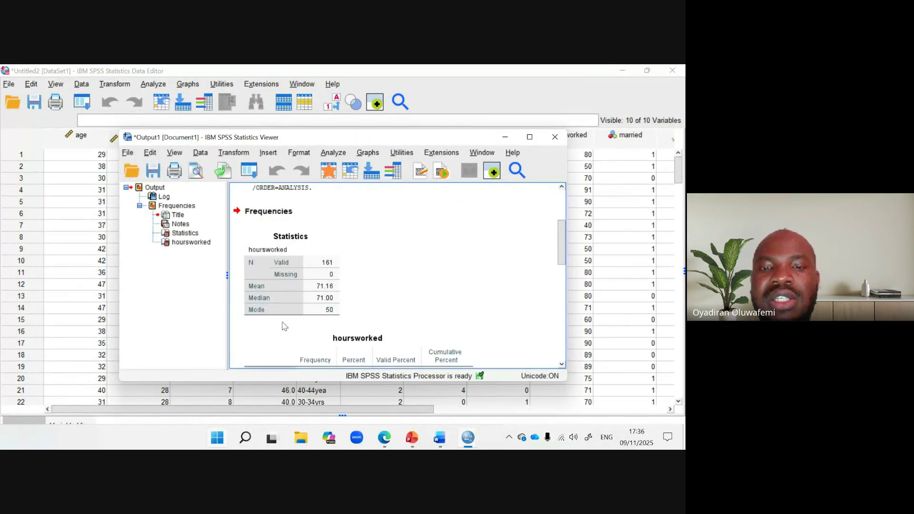
Examine the valid and missing counts, mean, median and mode in the hoursworked Statistics table
mouse_move(559, 246)
left_mouse_down()
mouse_move(560, 221)
mouse_move(560, 255)
left_mouse_up()
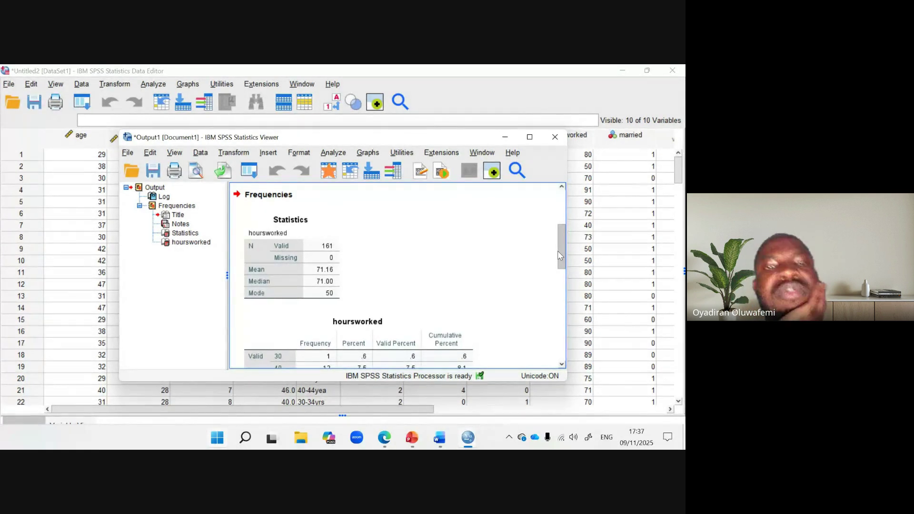
left_click(325, 253)
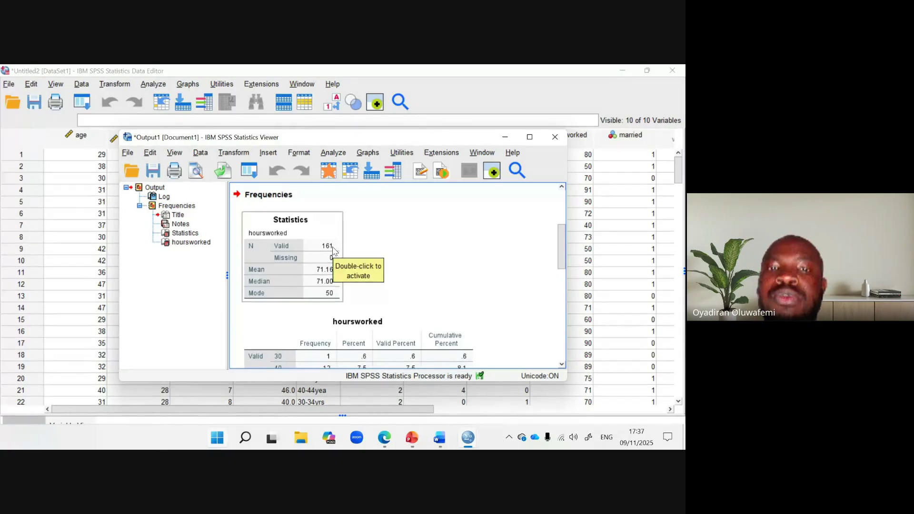
left_click(358, 249)
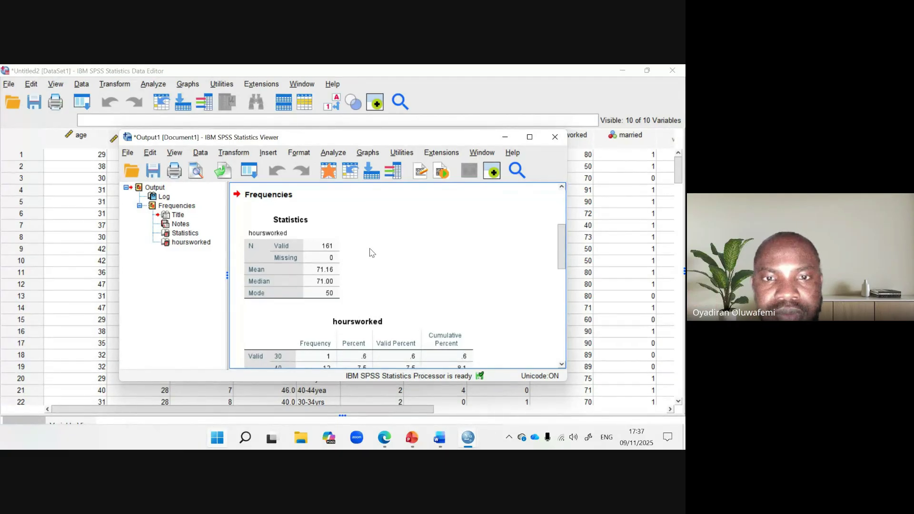
left_click(333, 260)
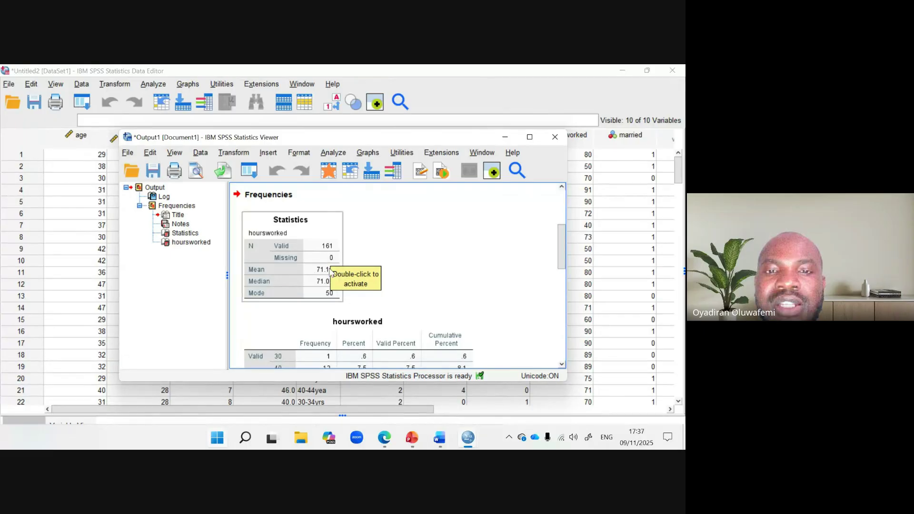
left_click(319, 272)
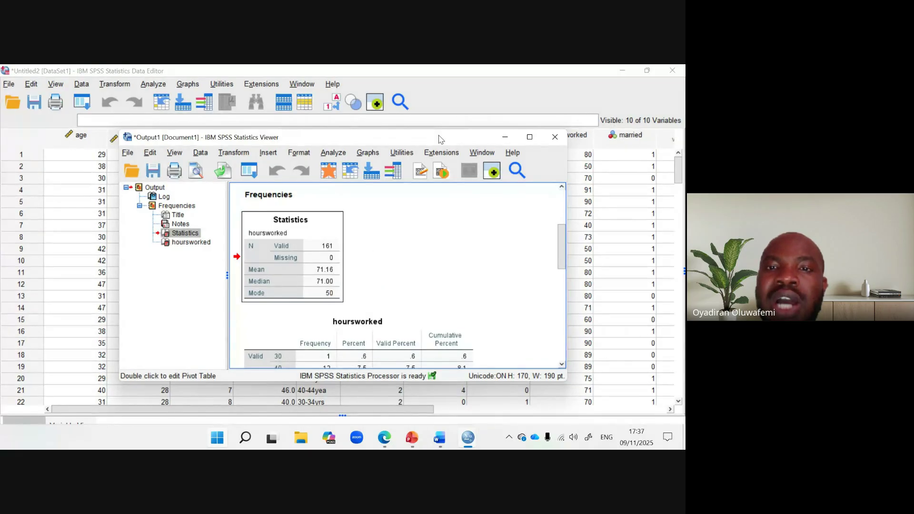
Move the output window off the hoursworked data column and compare the hoursworked frequency table with the Statistics table
left_click_drag(439, 138, 384, 138)
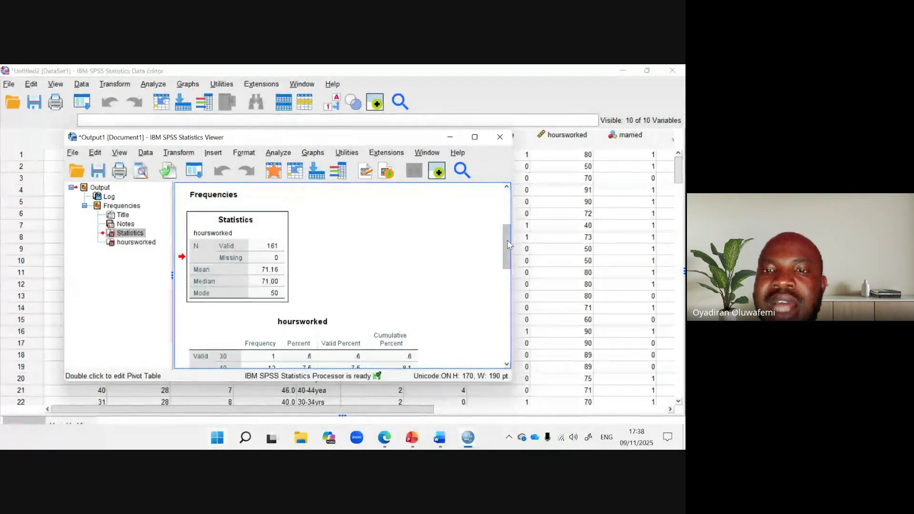
left_click_drag(507, 245, 508, 262)
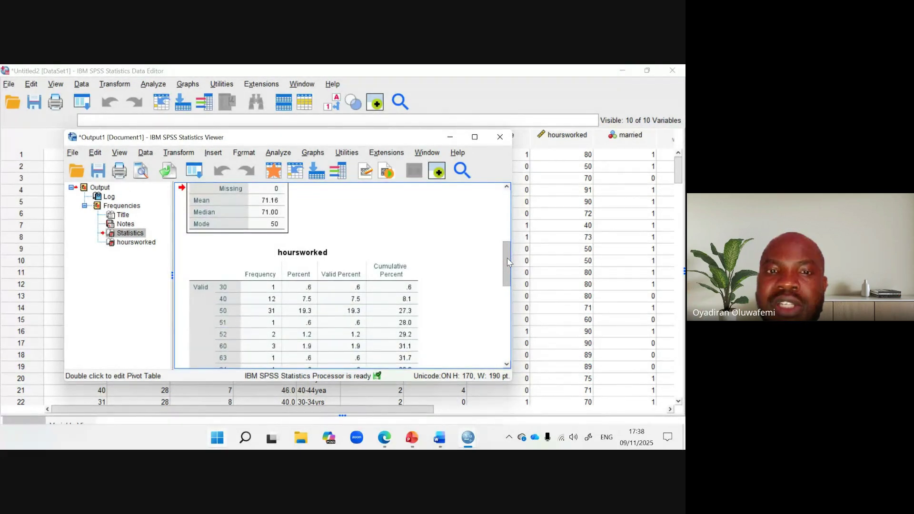
mouse_move(507, 262)
left_mouse_down()
mouse_move(510, 315)
mouse_move(503, 275)
left_mouse_up()
left_click(404, 274)
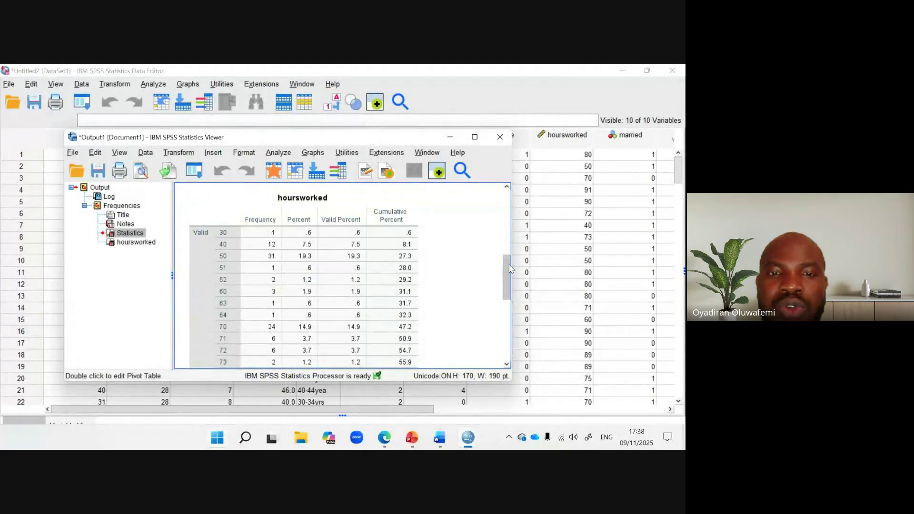
mouse_move(509, 269)
left_mouse_down()
mouse_move(508, 328)
mouse_move(507, 276)
left_mouse_up()
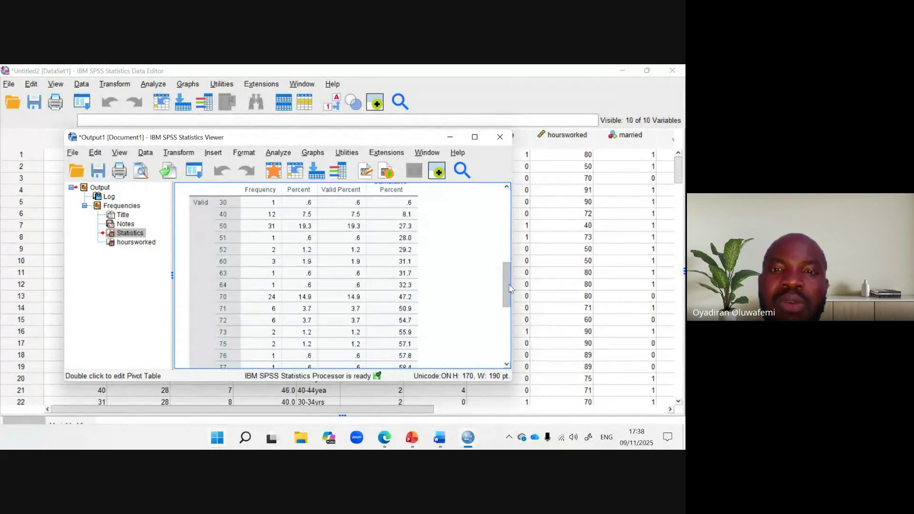
left_click_drag(508, 288, 504, 265)
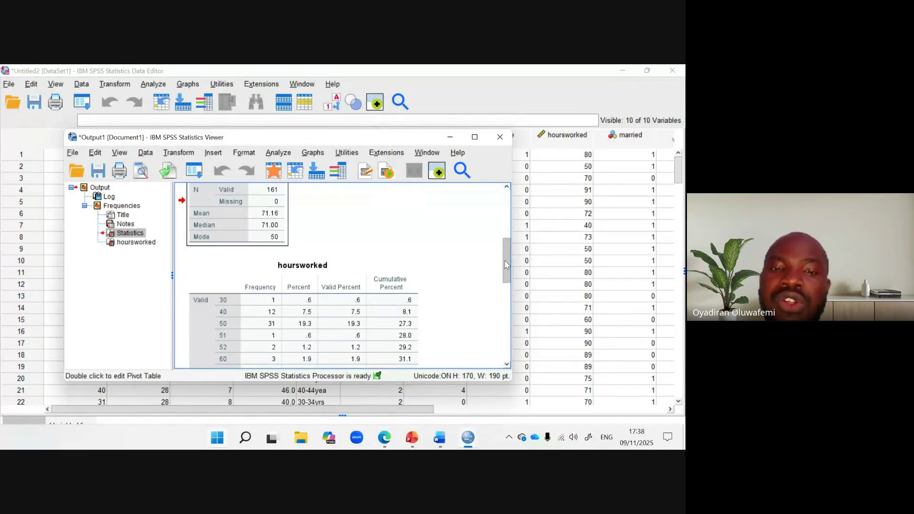
scroll(506, 265, "down", 5)
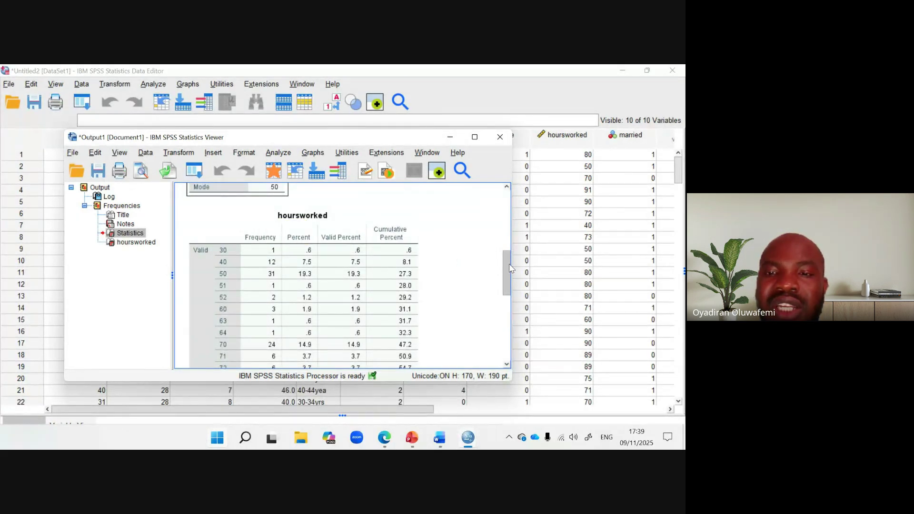
left_click_drag(509, 267, 511, 278)
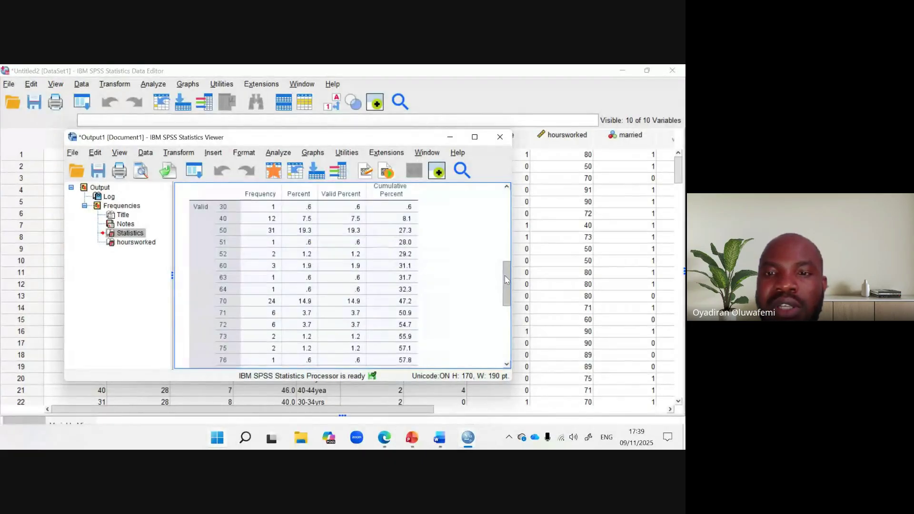
left_click_drag(506, 275, 502, 234)
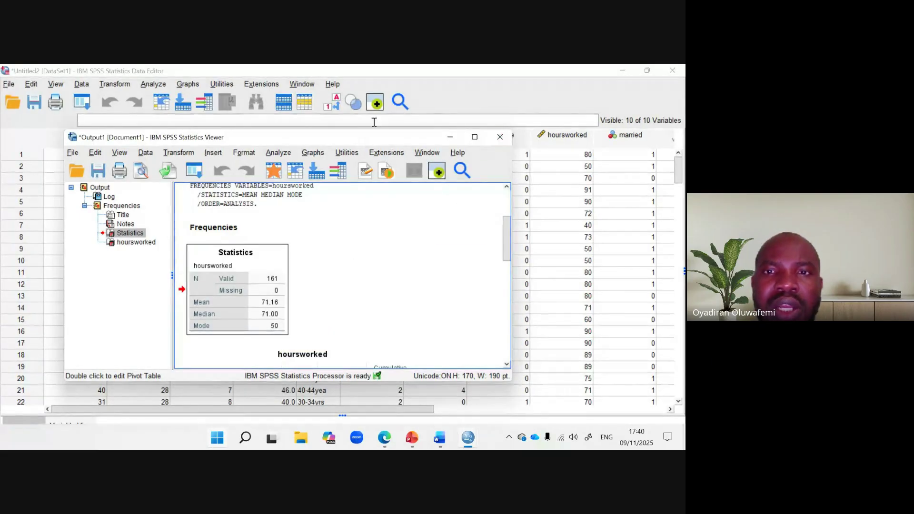
Bring the data editor in front of the output, switch to the Google Meet call in Edge and read the in-call messages
left_click(471, 109)
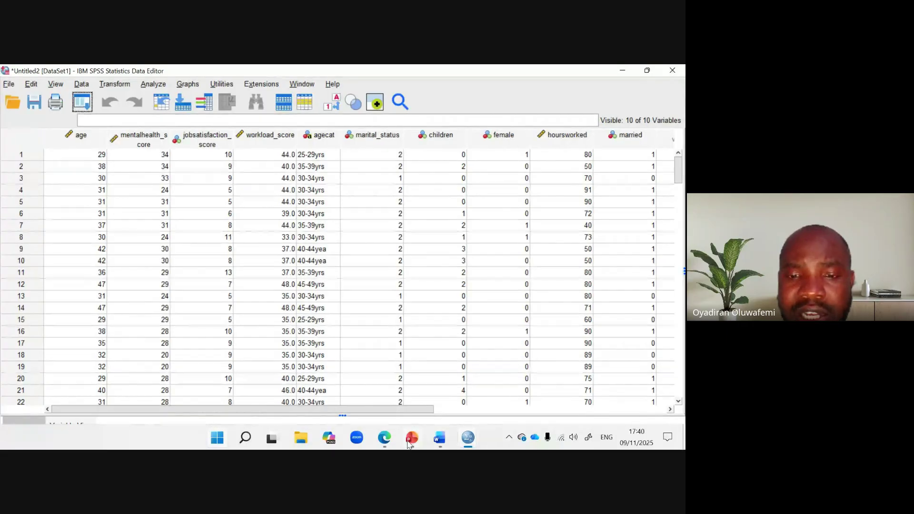
mouse_move(380, 439)
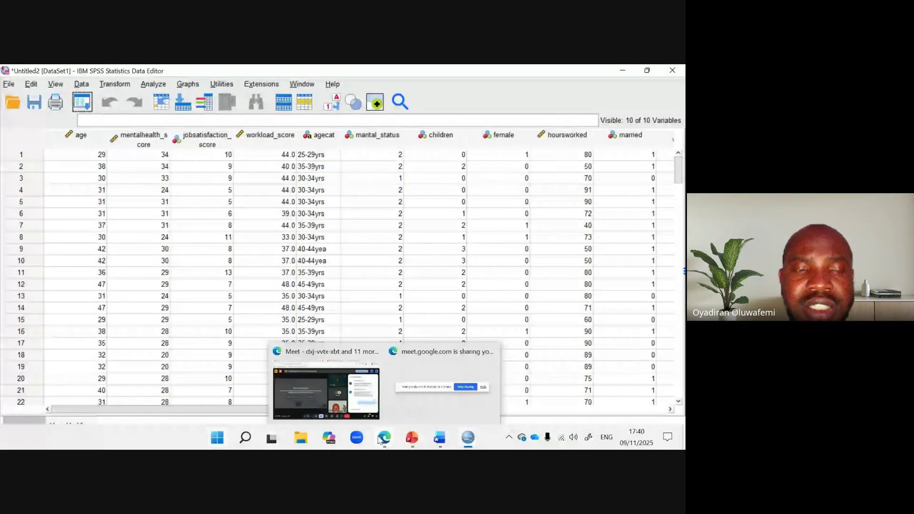
left_click(347, 400)
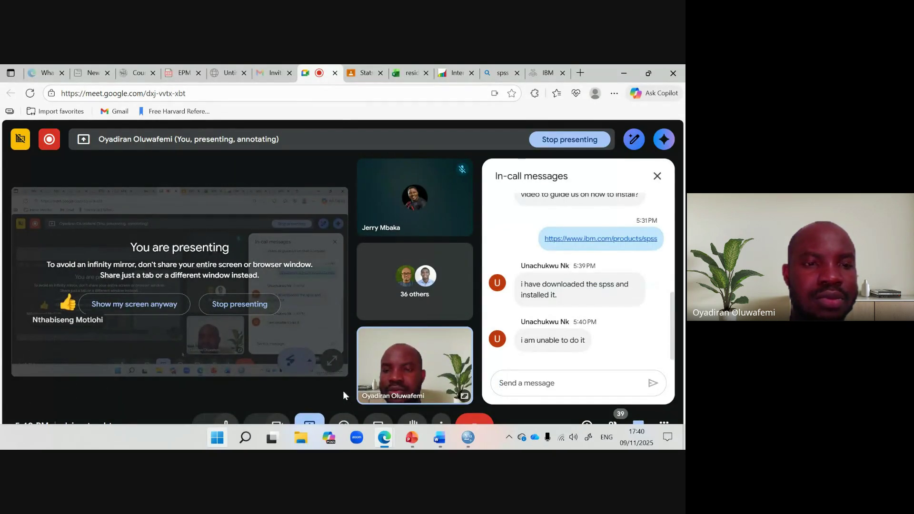
mouse_move(381, 352)
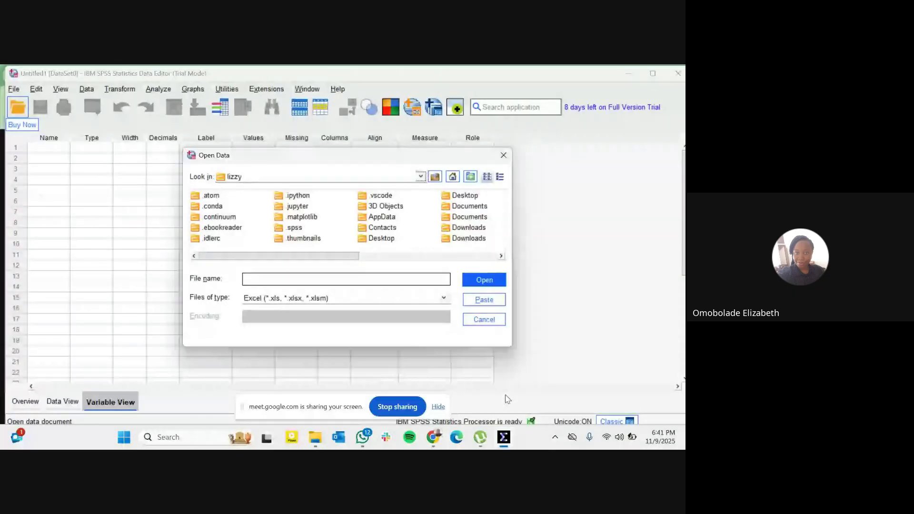
mouse_move(438, 447)
left_click(503, 156)
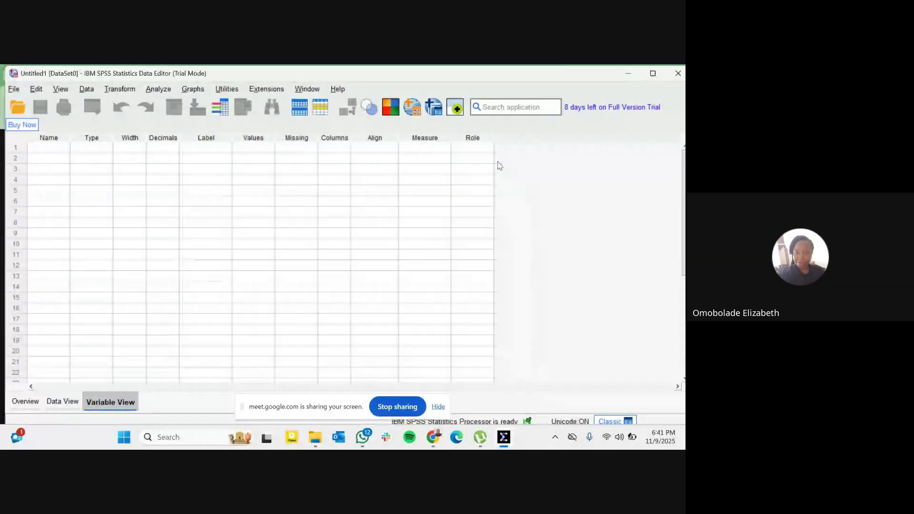
left_click(18, 108)
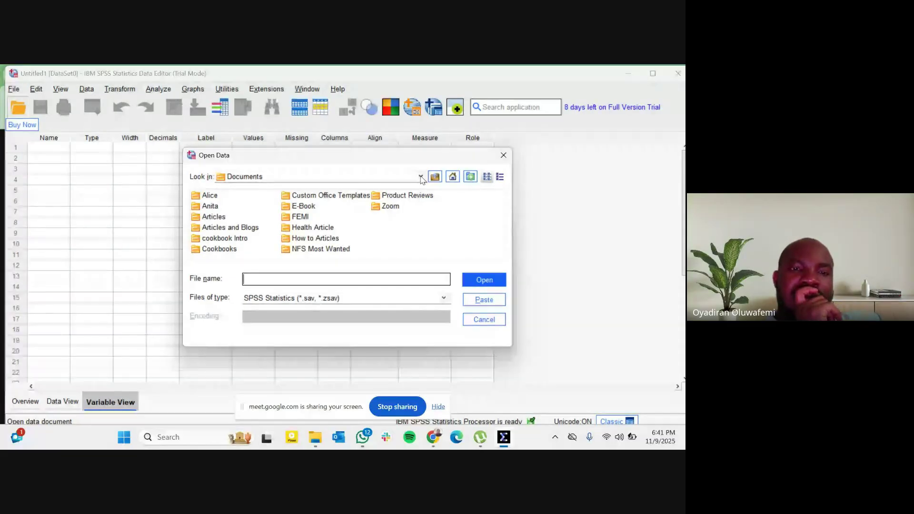
left_click(421, 178)
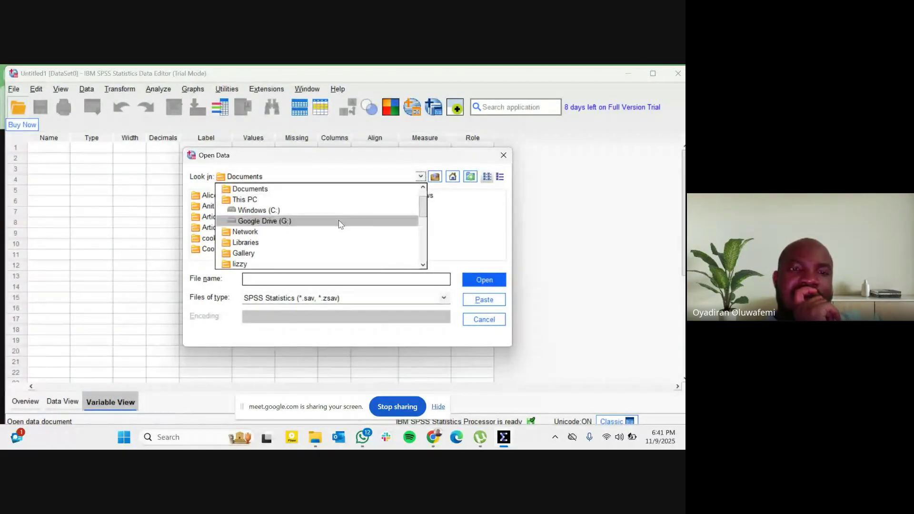
scroll(340, 224, "down", 8)
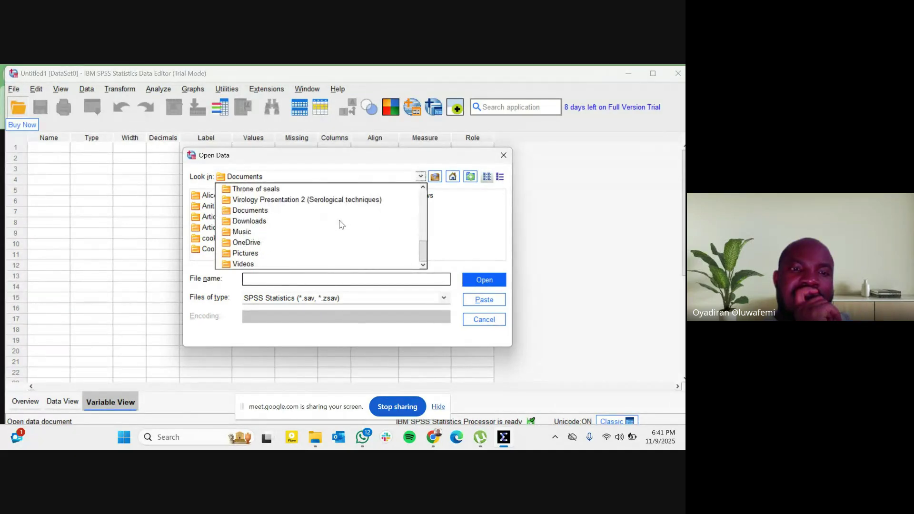
left_click(282, 222)
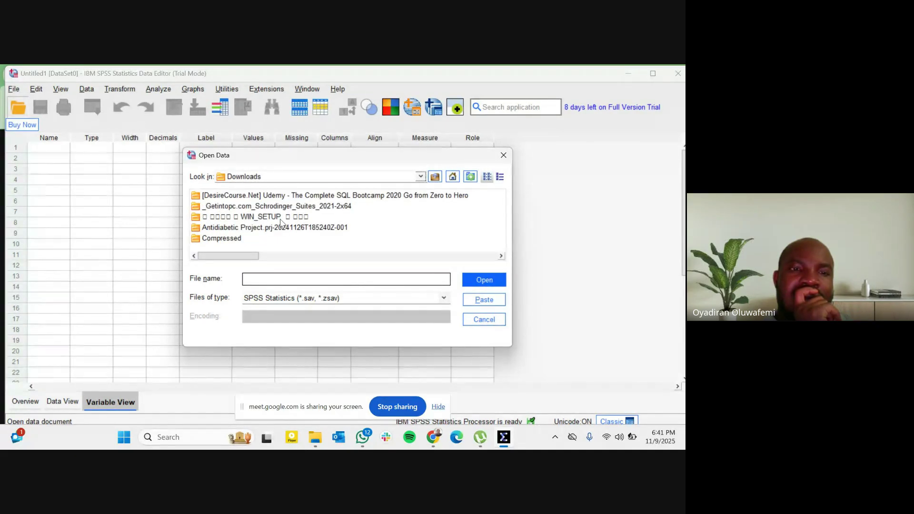
scroll(282, 222, "down", 3)
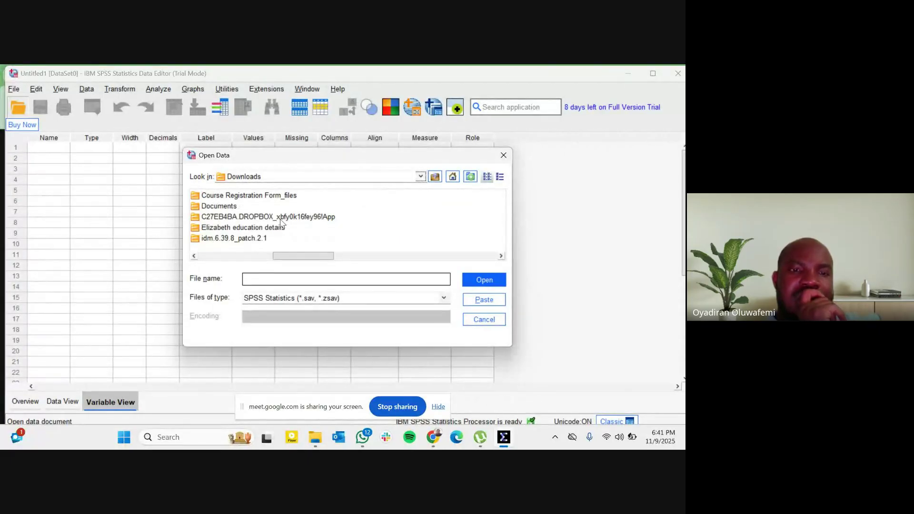
scroll(282, 223, "down", 5)
scroll(282, 222, "down", 2)
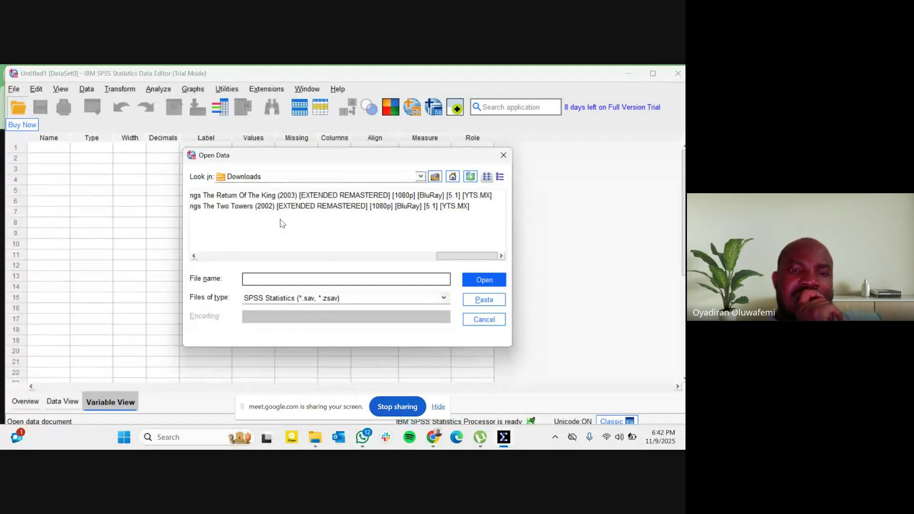
scroll(281, 223, "up", 3)
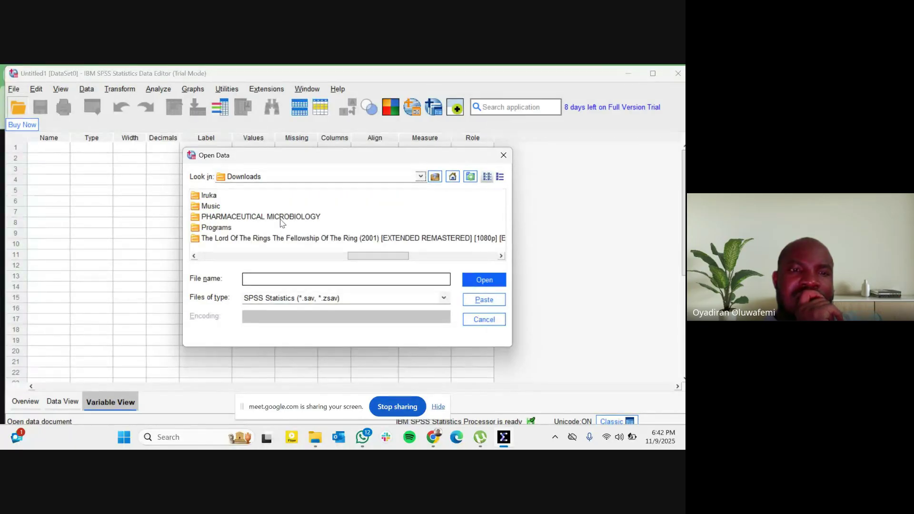
scroll(282, 222, "up", 3)
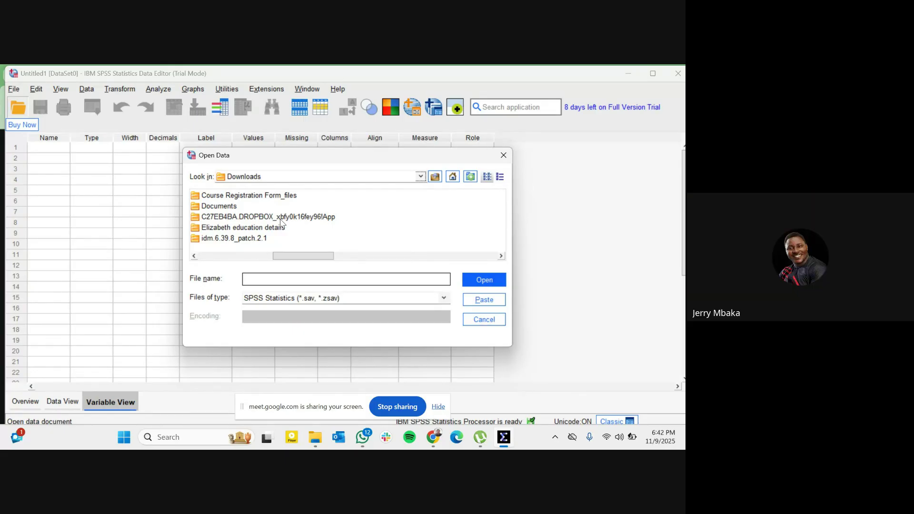
scroll(282, 223, "up", 3)
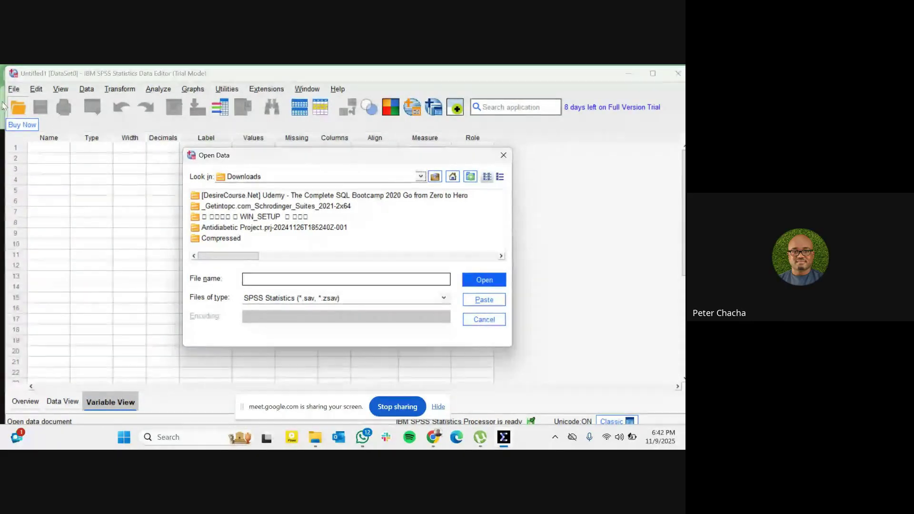
left_click(504, 156)
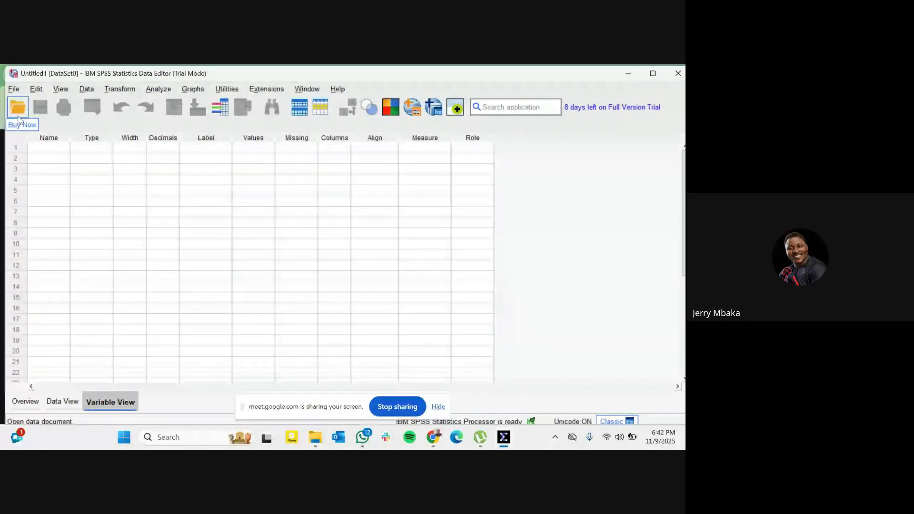
left_click(18, 116)
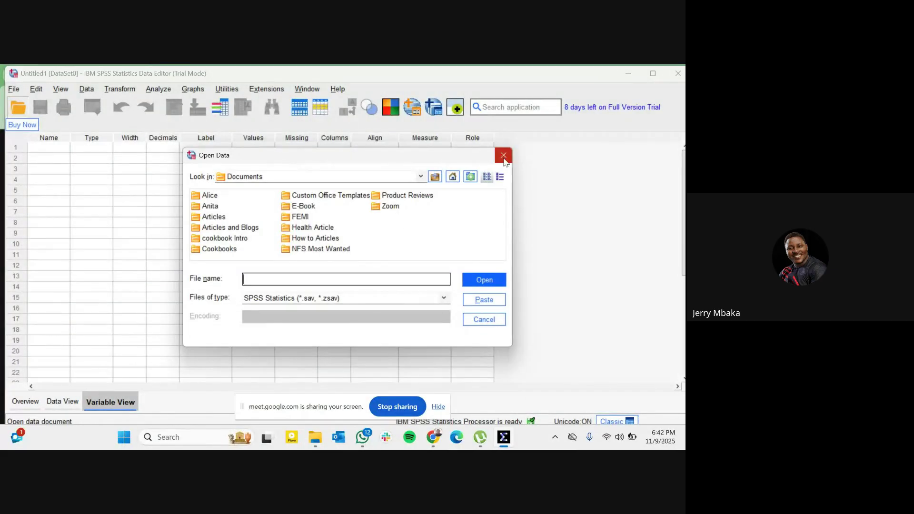
left_click(504, 156)
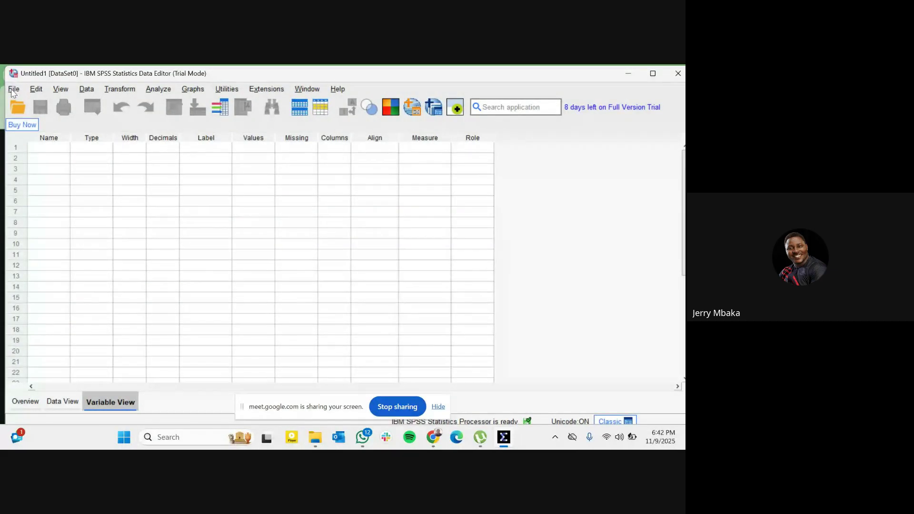
Start an Excel data import and set the folder to look in to Downloads
left_click(20, 90)
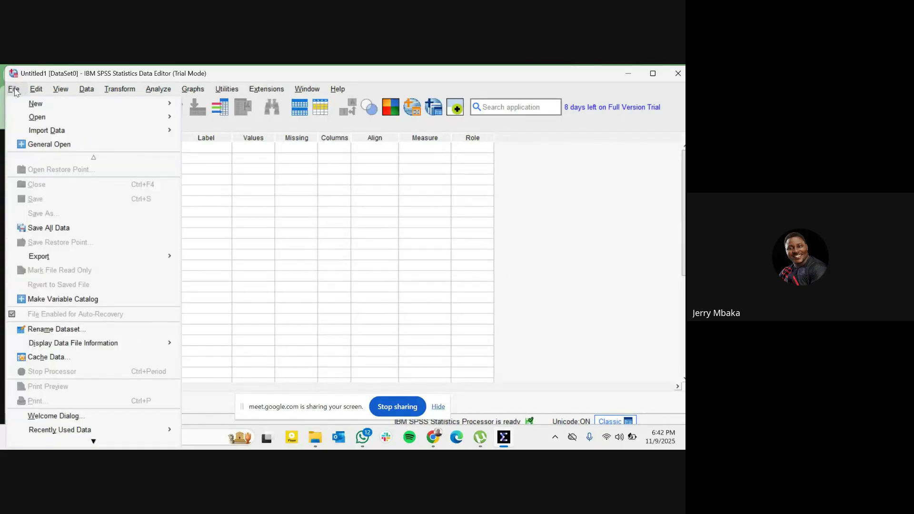
mouse_move(57, 134)
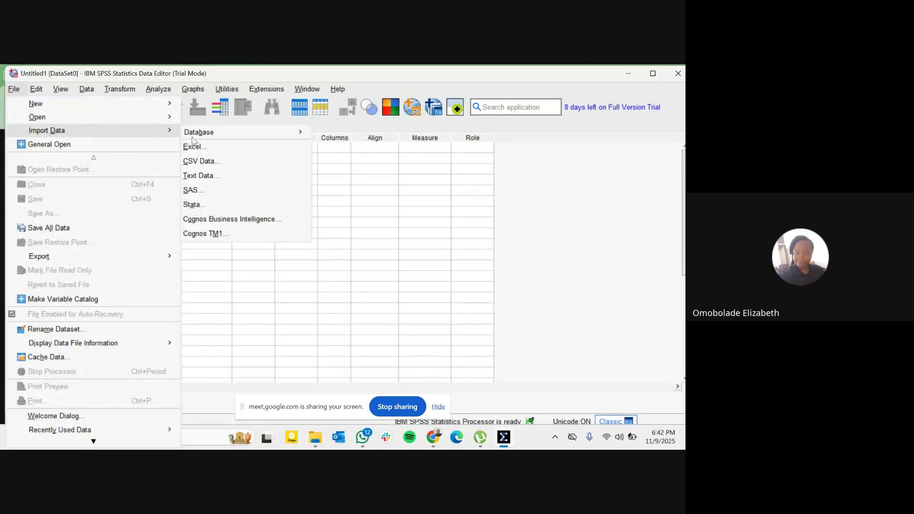
left_click(207, 150)
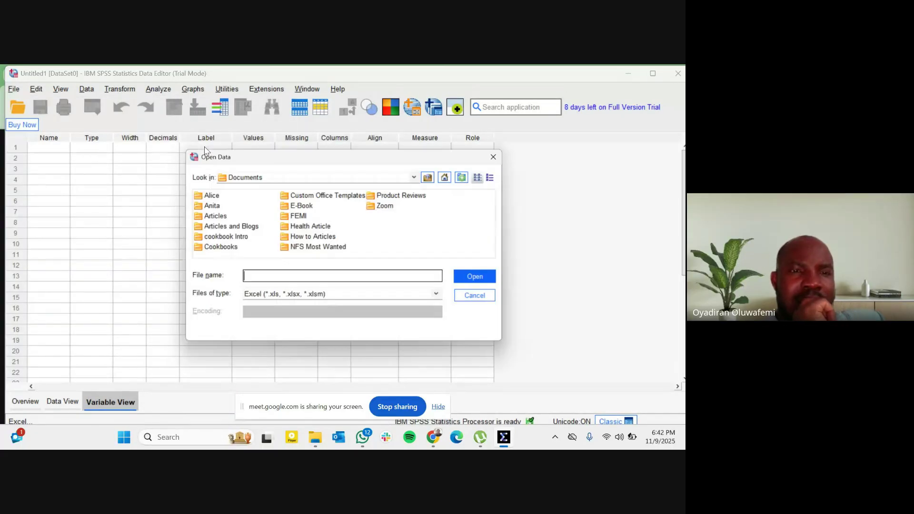
left_click(420, 177)
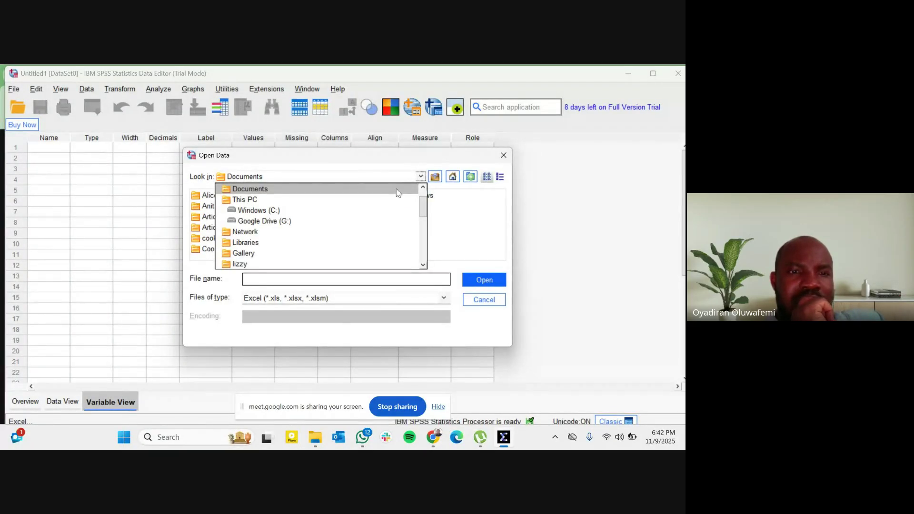
scroll(349, 232, "down", 2)
scroll(349, 233, "down", 4)
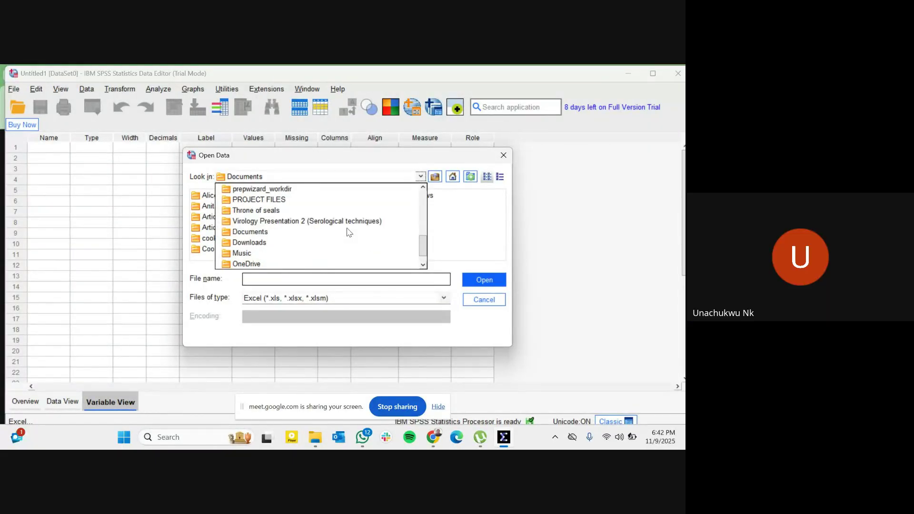
left_click(293, 244)
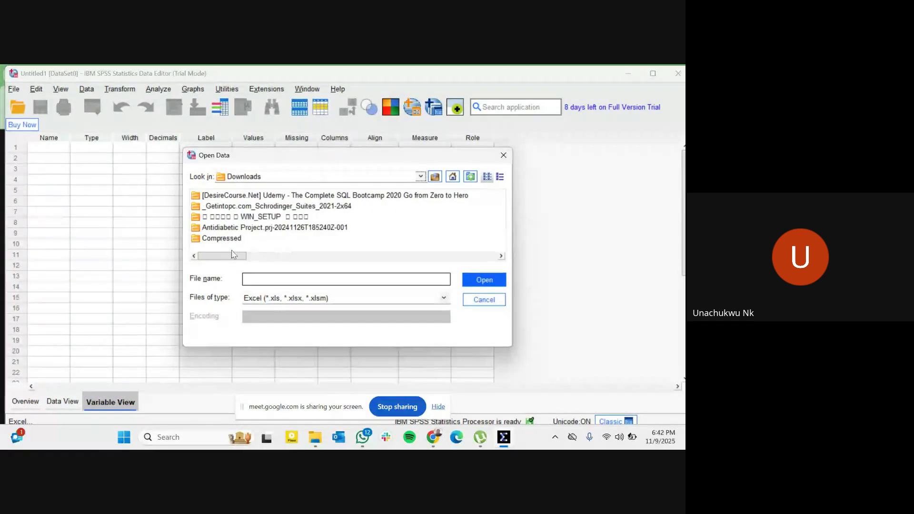
Try to import residentdoctors.xlsx from the Downloads folder and dismiss the resulting message
left_click(502, 256)
left_click(501, 256)
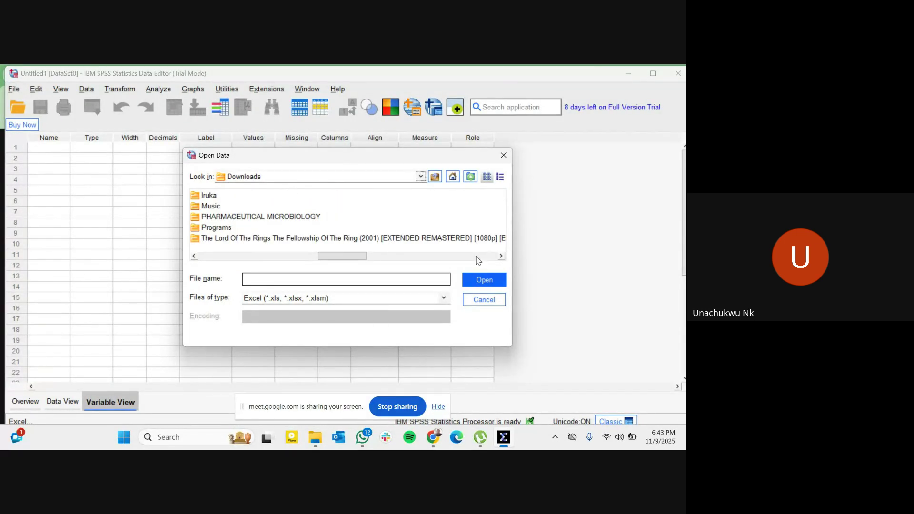
left_click(501, 256)
left_click(501, 256)
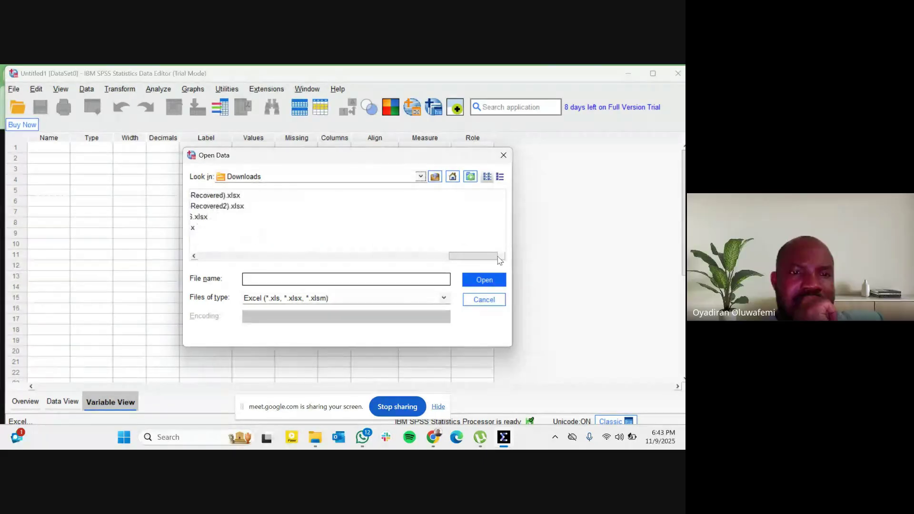
left_click(194, 256)
left_click(244, 229)
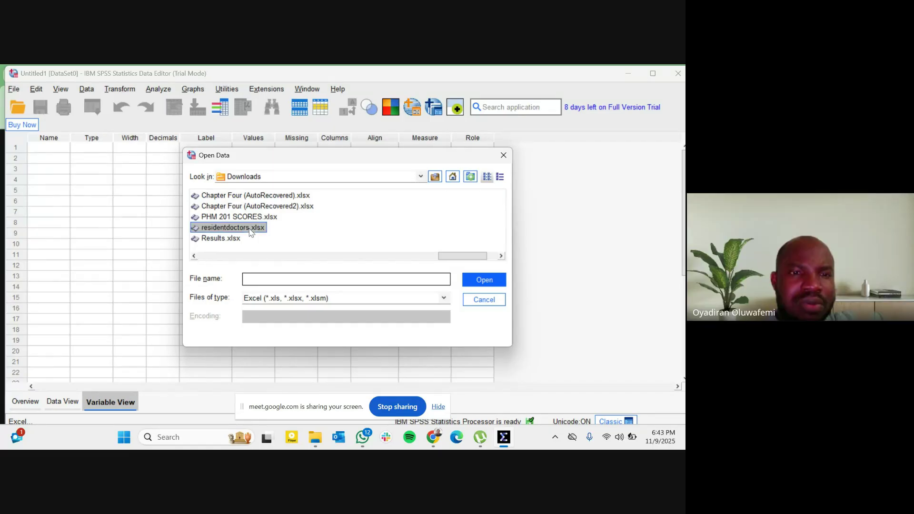
left_click(485, 280)
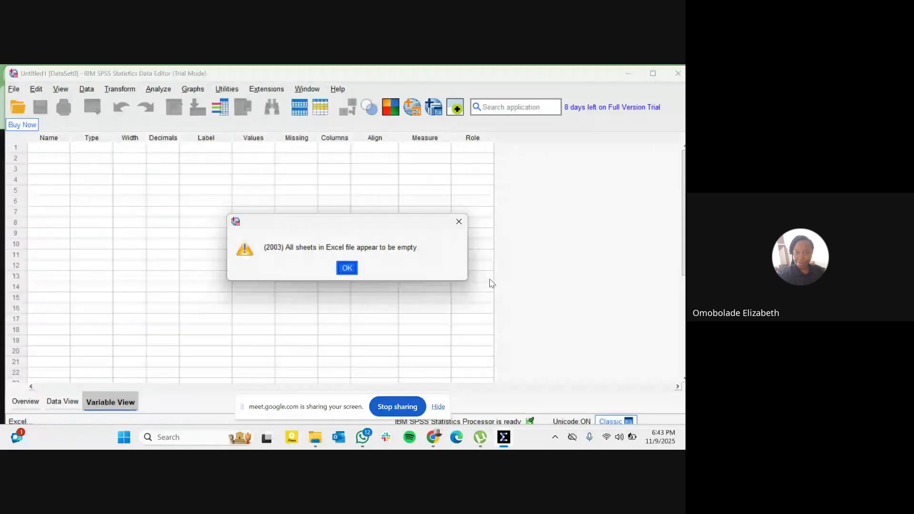
left_click(352, 272)
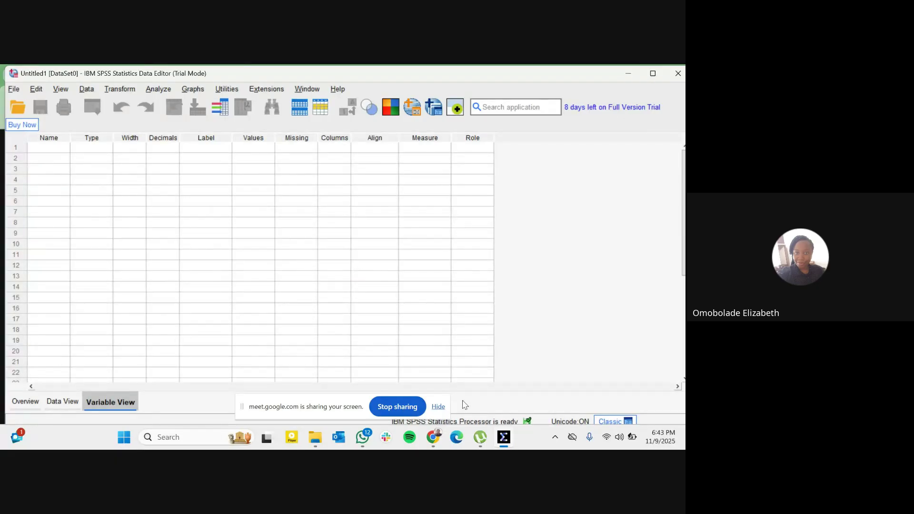
Switch to the Google Meet call in Chrome and read the latest in-call messages
mouse_move(445, 444)
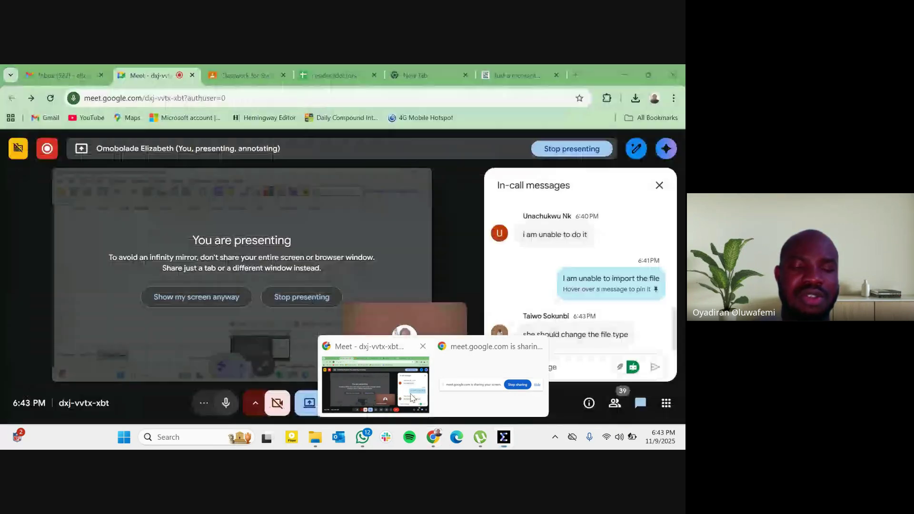
left_click(376, 384)
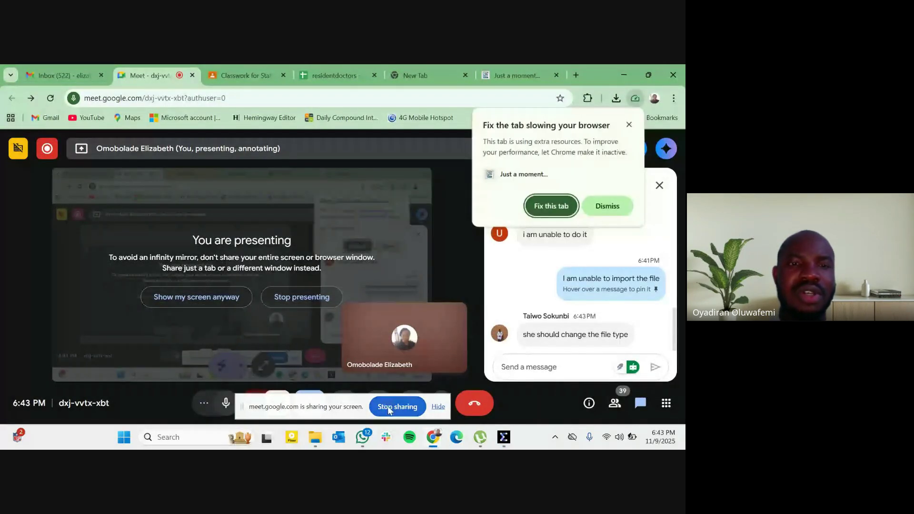
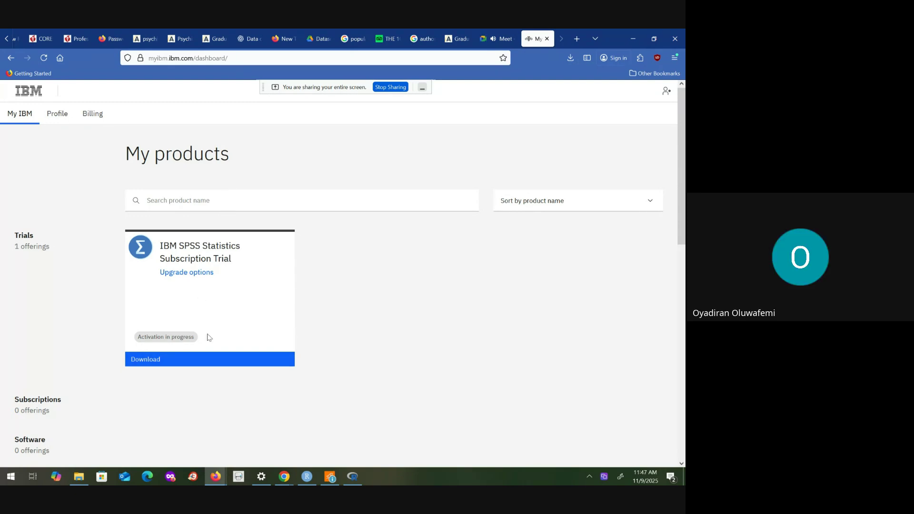
Open the IBM SPSS Statistics Subscription Trial downloads and download the Microsoft Windows 64-bit installer
left_click(189, 360)
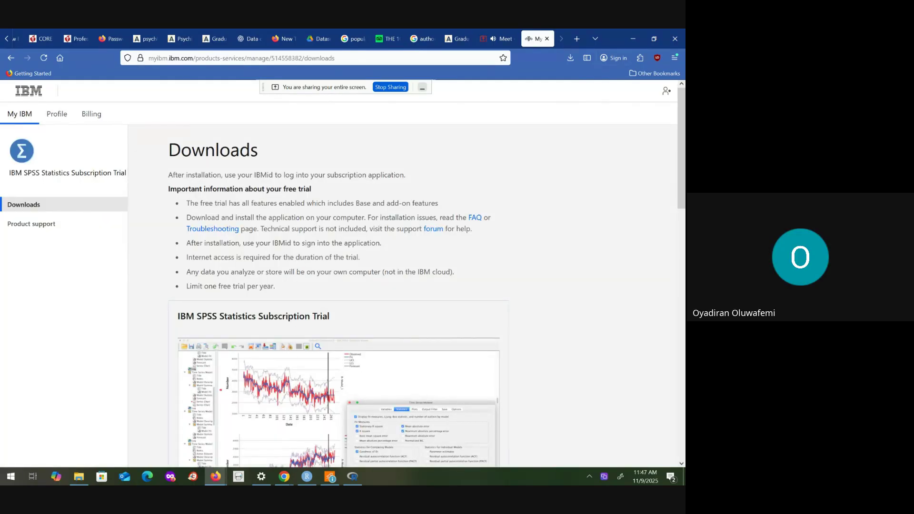
scroll(633, 270, "down", 2)
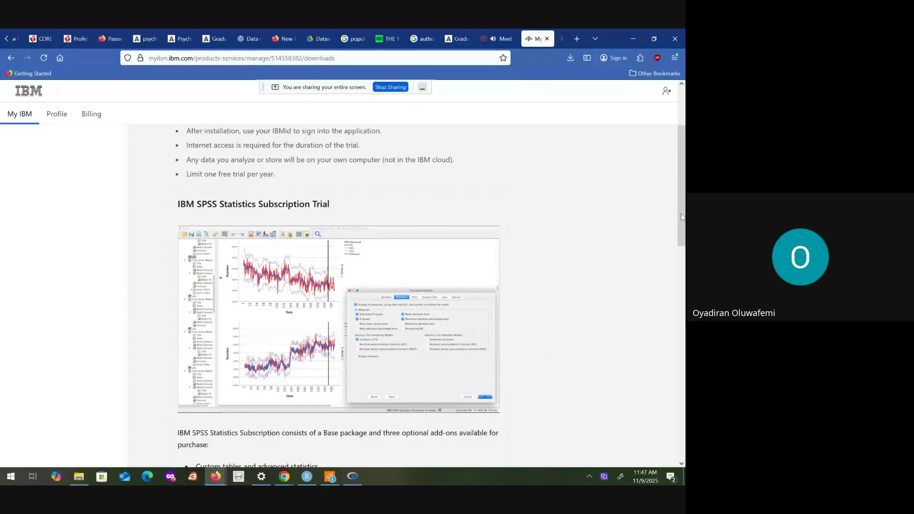
left_click_drag(681, 217, 685, 313)
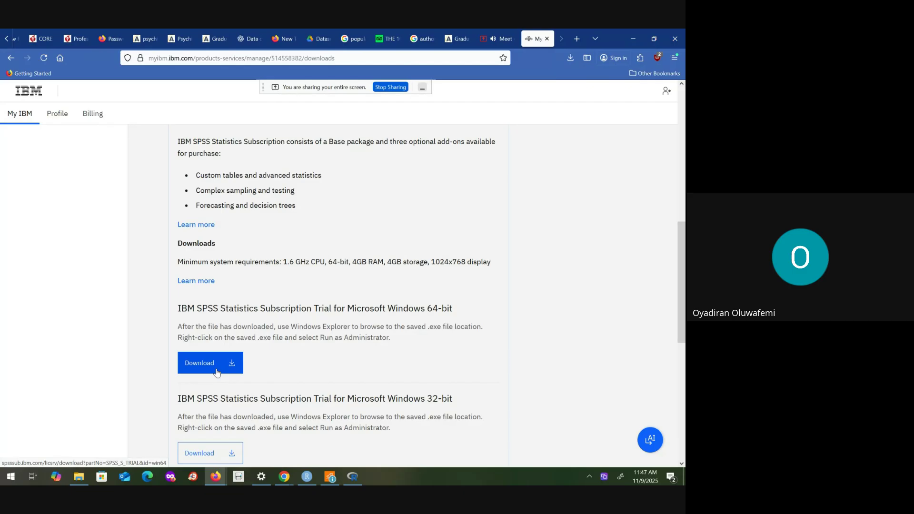
left_click(217, 372)
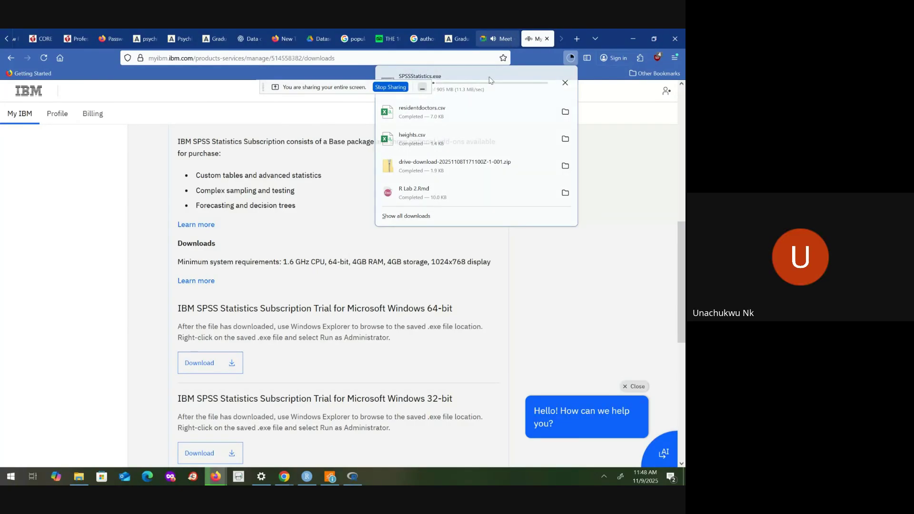
Switch to the Google Meet call and stop sharing the screen
left_click(498, 39)
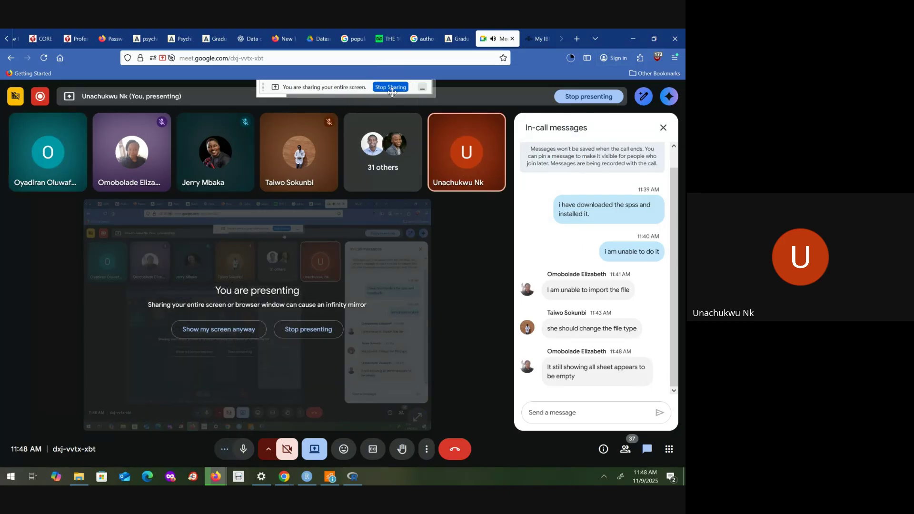
left_click(393, 87)
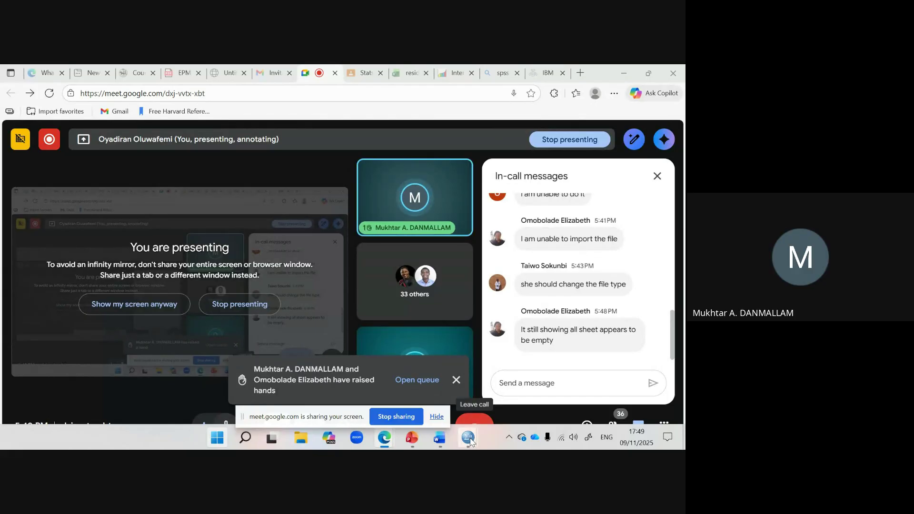
Switch to the Untitled2 data set in SPSS and look through the available data import formats without choosing one
mouse_move(467, 437)
left_click(417, 396)
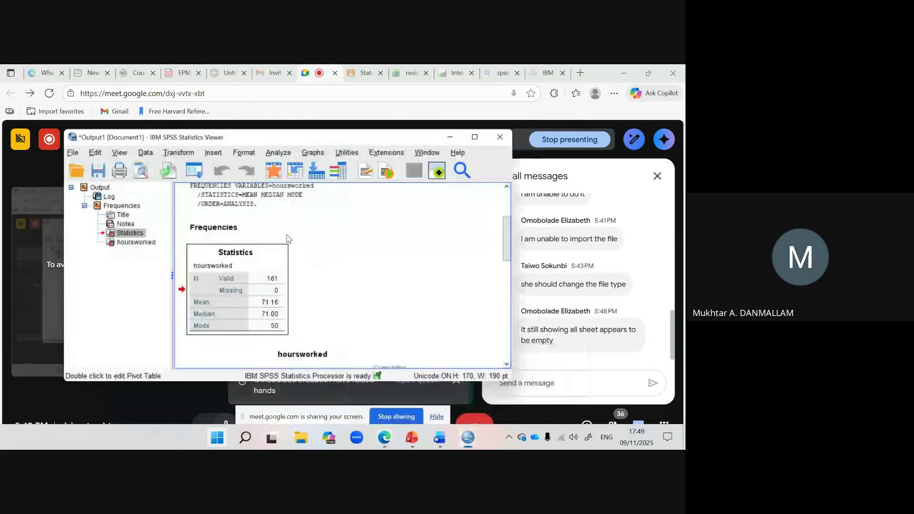
mouse_move(468, 437)
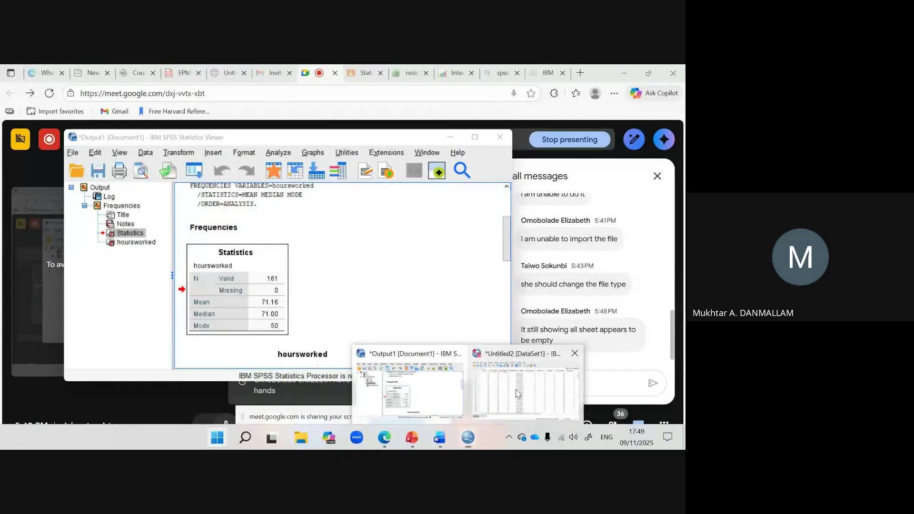
left_click(518, 393)
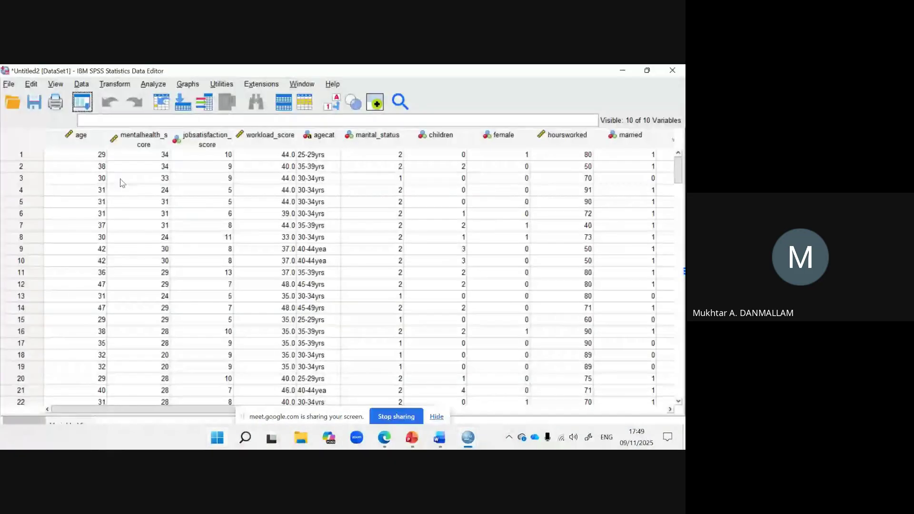
left_click(9, 85)
mouse_move(93, 113)
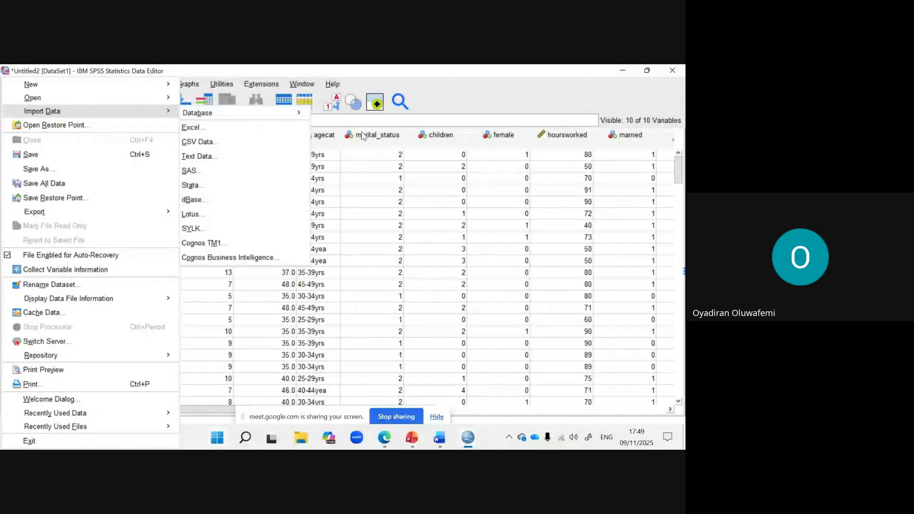
left_click(448, 95)
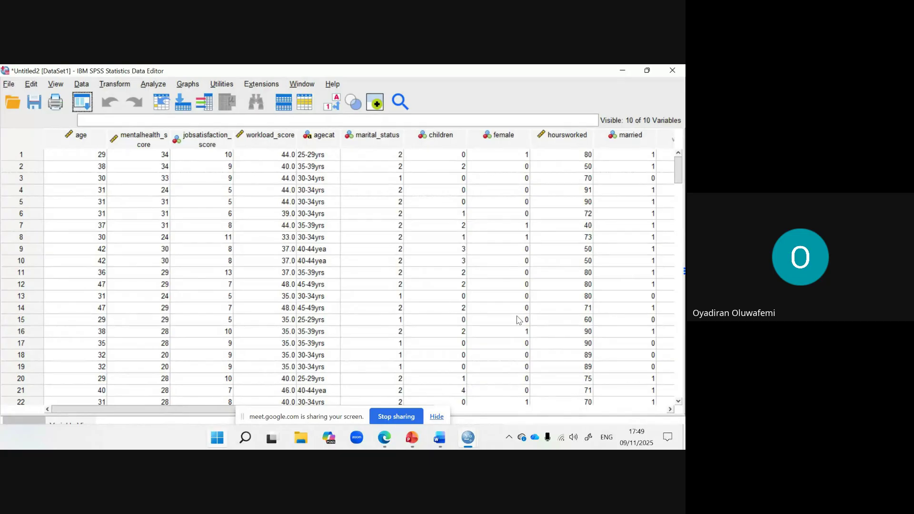
Return to the Google Meet call in Edge and dismiss the raised-hands notification
mouse_move(459, 449)
mouse_move(383, 442)
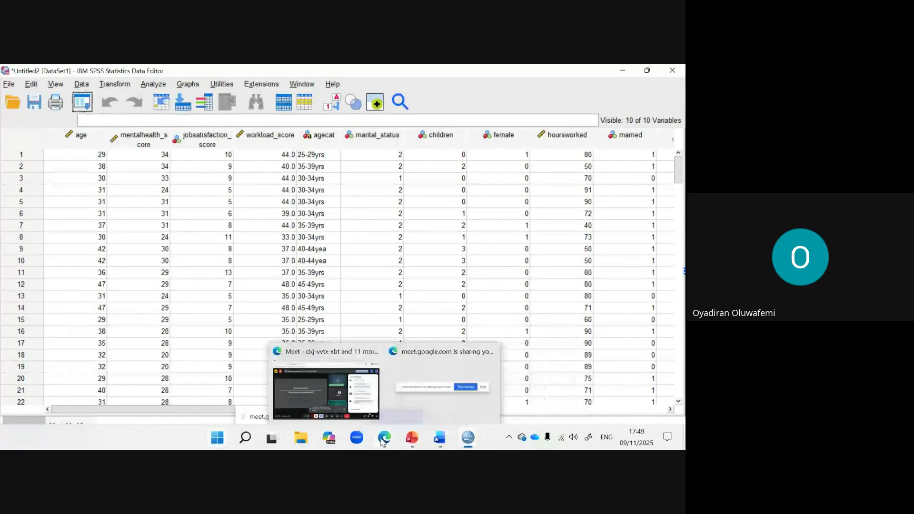
left_click(359, 390)
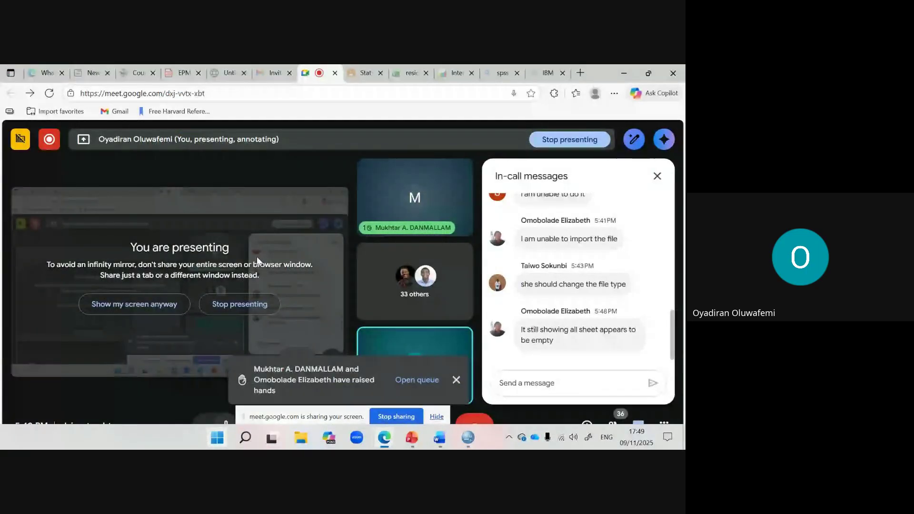
mouse_move(394, 447)
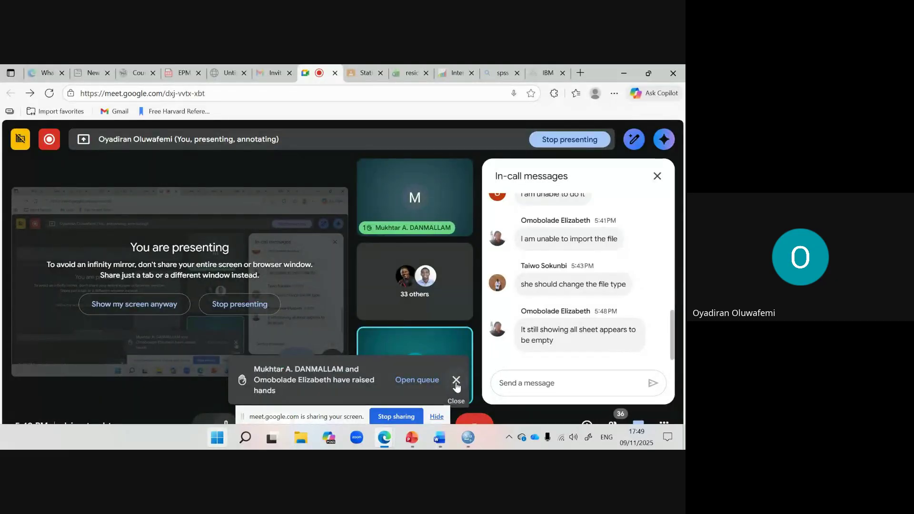
left_click(456, 381)
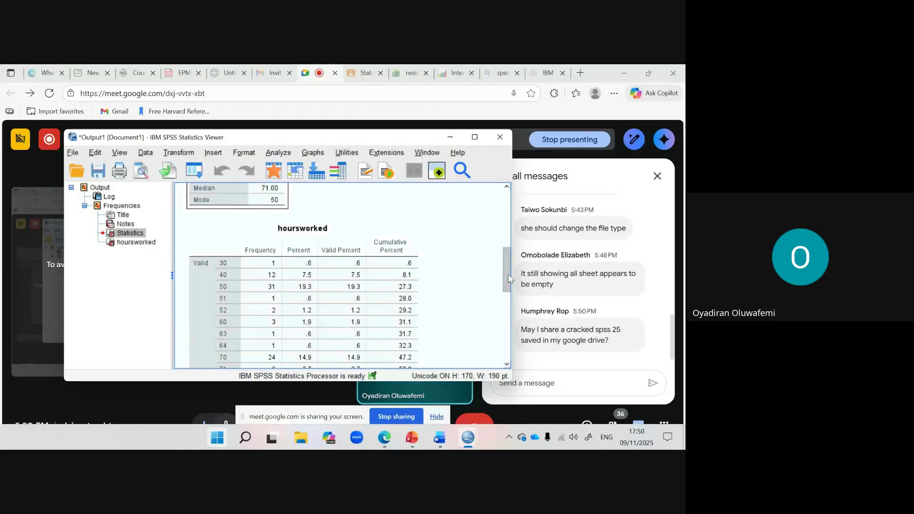
View the SPSS frequency output from its start and switch to the Untitled2 data set
left_click_drag(508, 279, 520, 140)
key("alt+a")
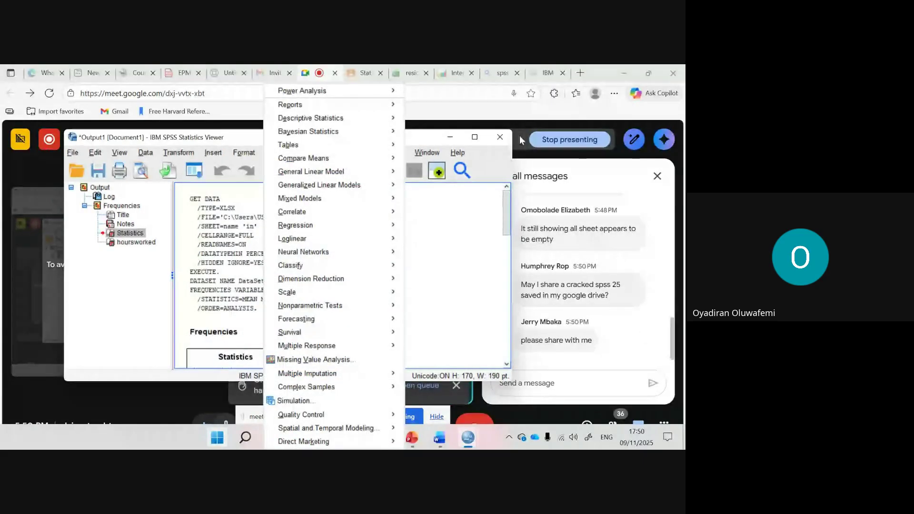
left_click(468, 437)
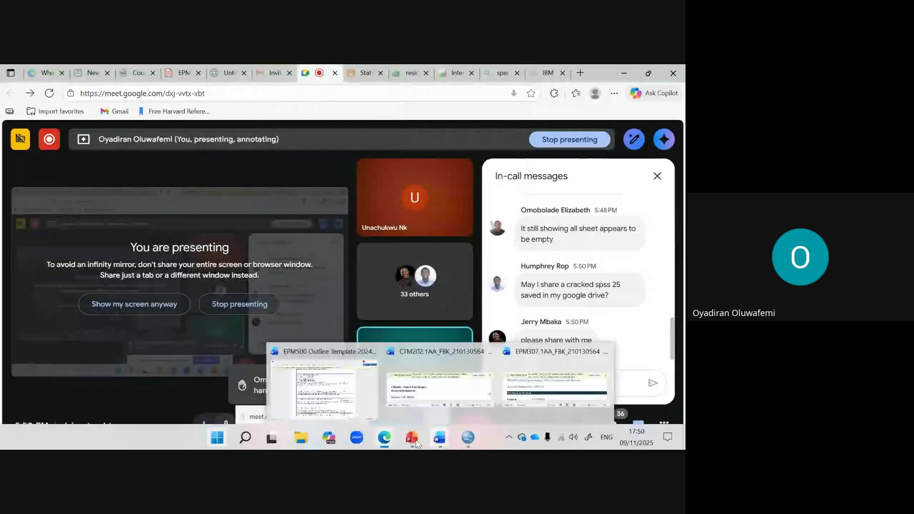
mouse_move(468, 437)
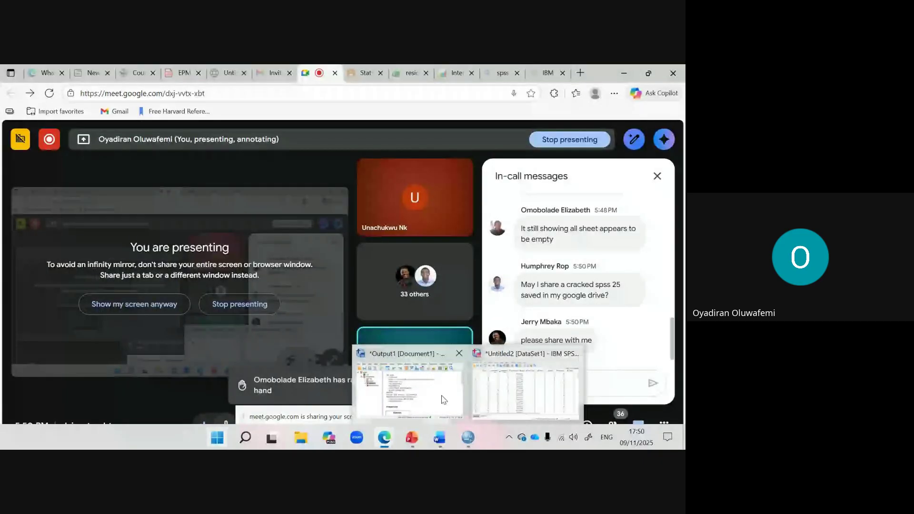
left_click(525, 391)
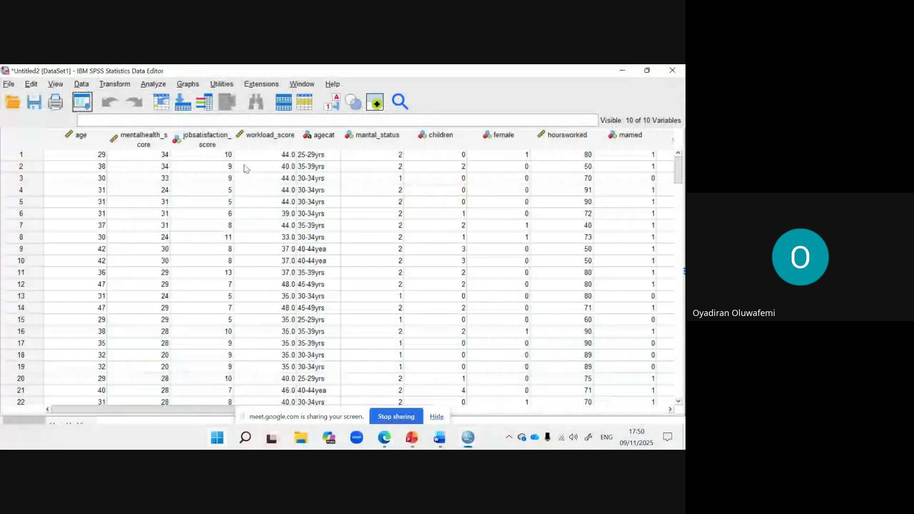
Start a Frequencies analysis and reassign hoursworked as the variable to analyse
left_click(151, 85)
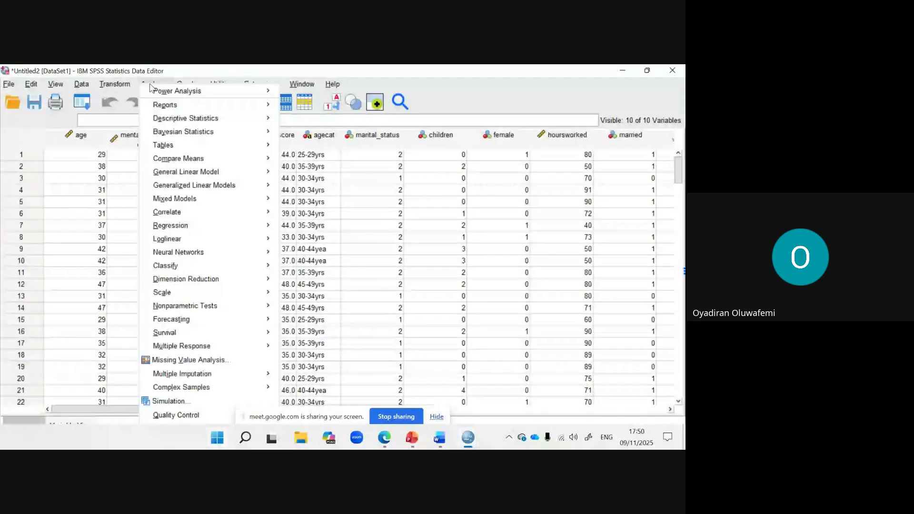
mouse_move(206, 122)
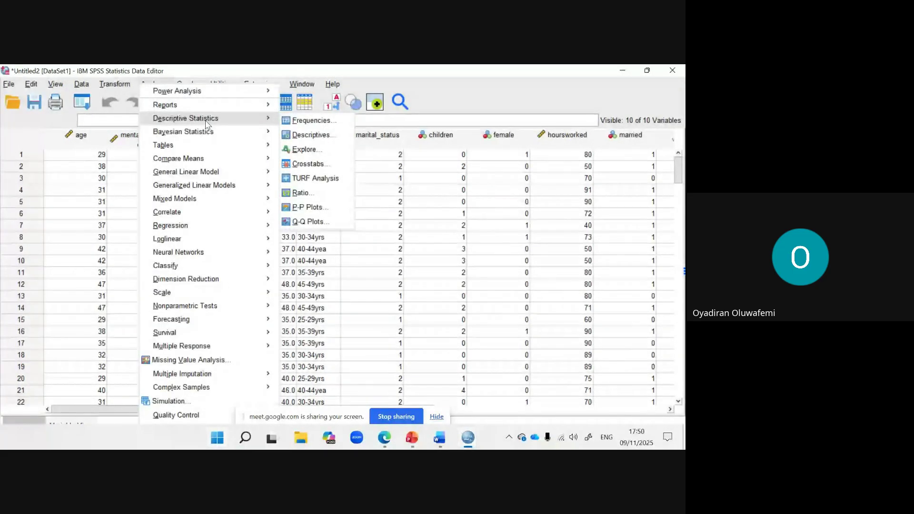
left_click(301, 120)
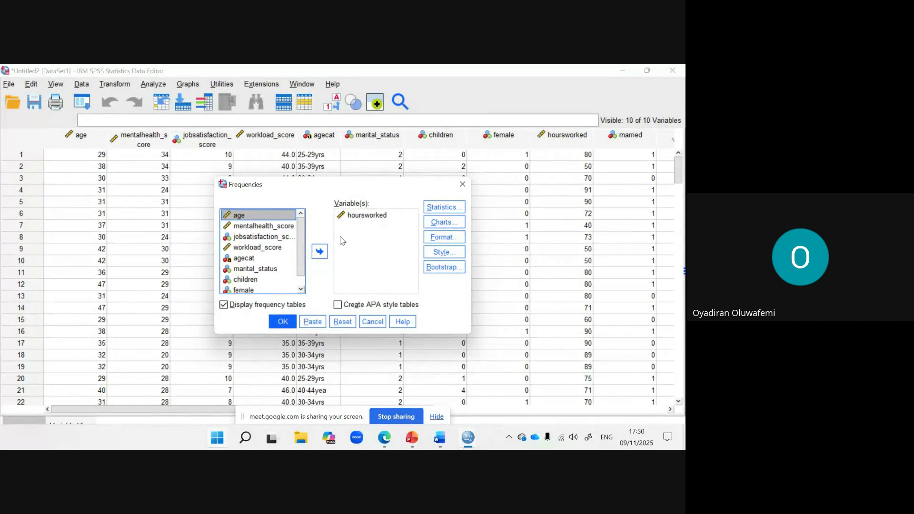
double_click(367, 217)
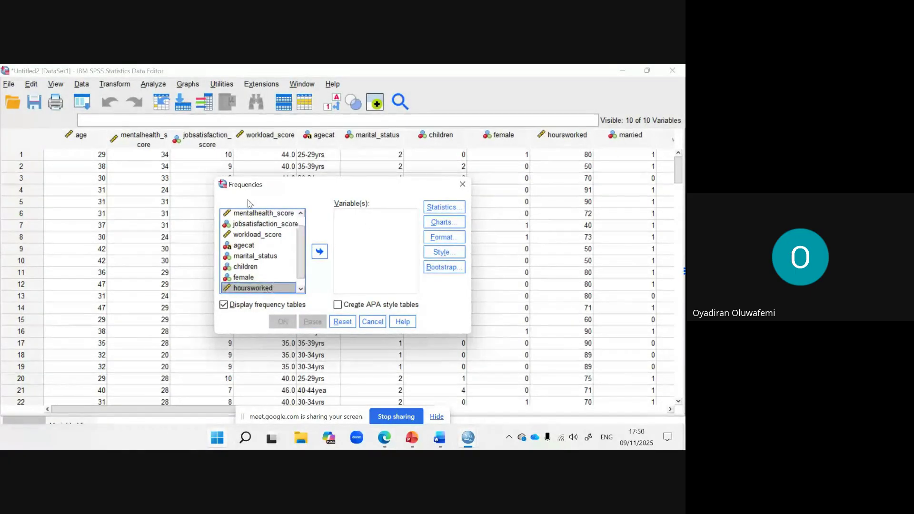
left_click(252, 289)
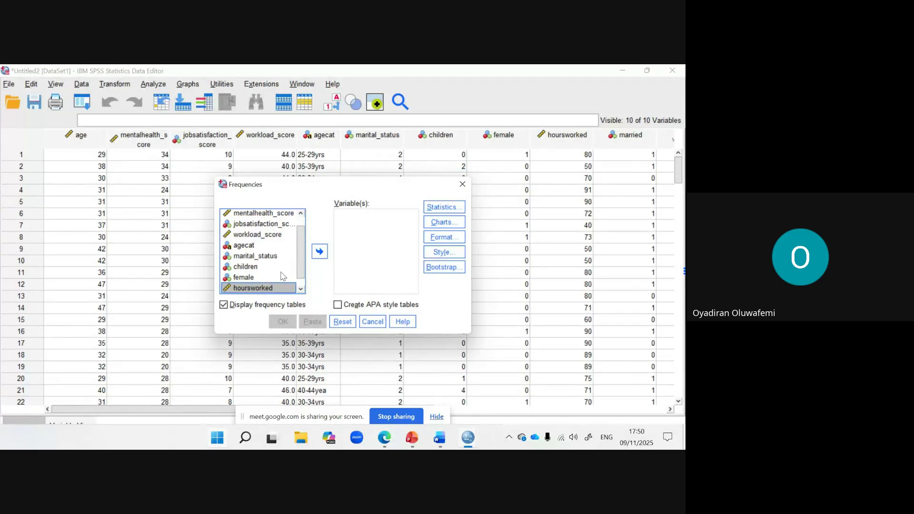
left_click(318, 252)
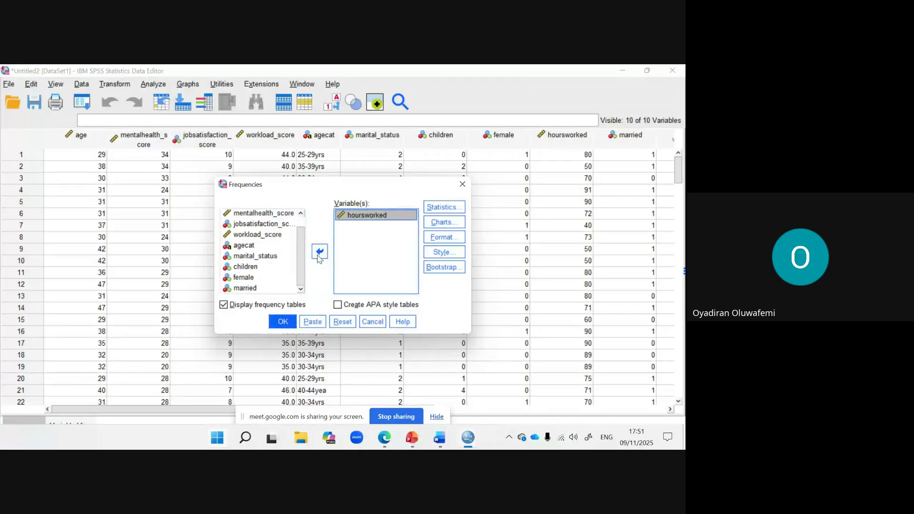
In the Frequencies statistics, clear Median and Mode and include standard deviation, variance and range
left_click(440, 213)
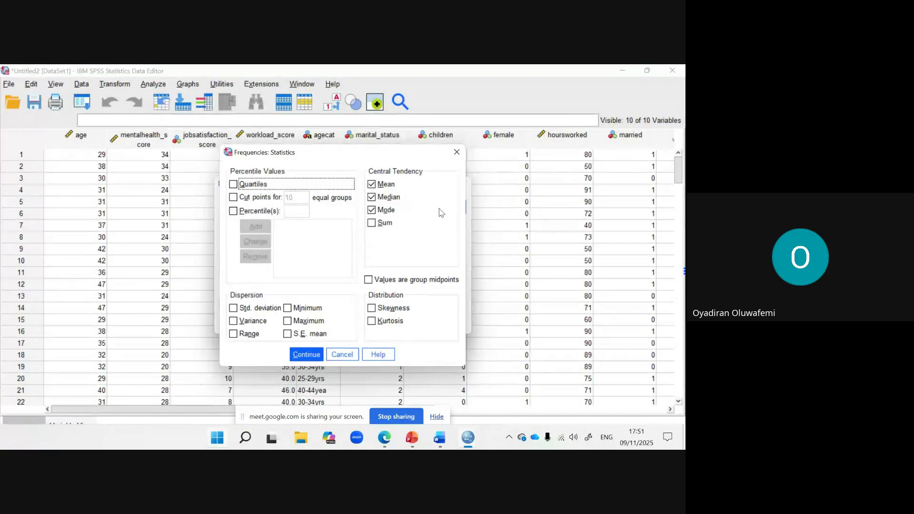
left_click(379, 198)
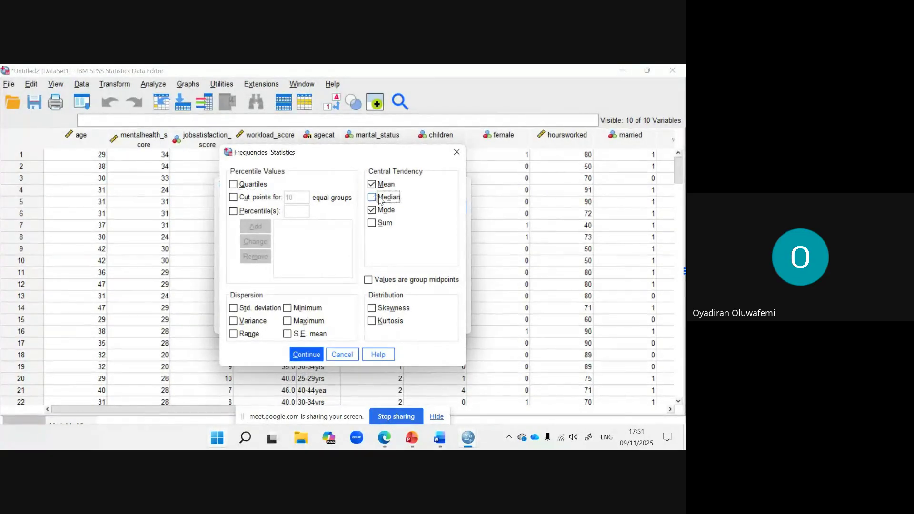
left_click(376, 210)
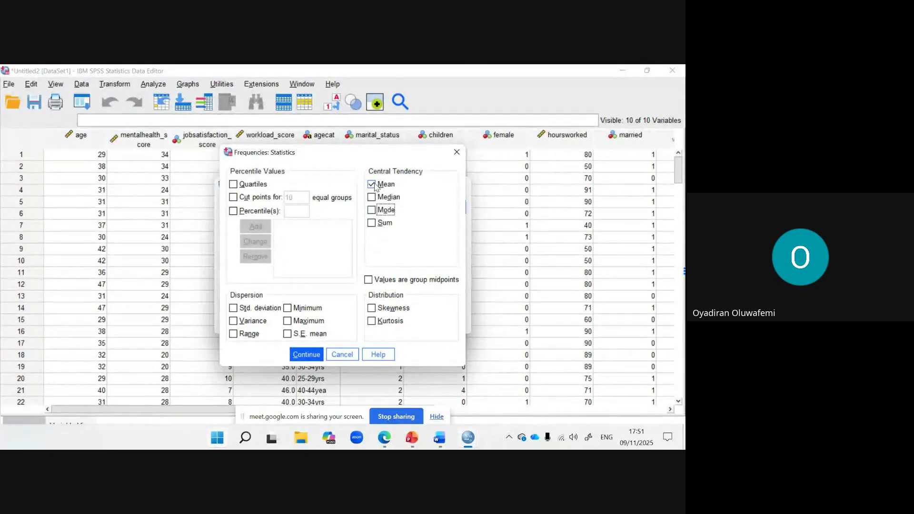
left_click(234, 310)
left_click(234, 322)
left_click(234, 335)
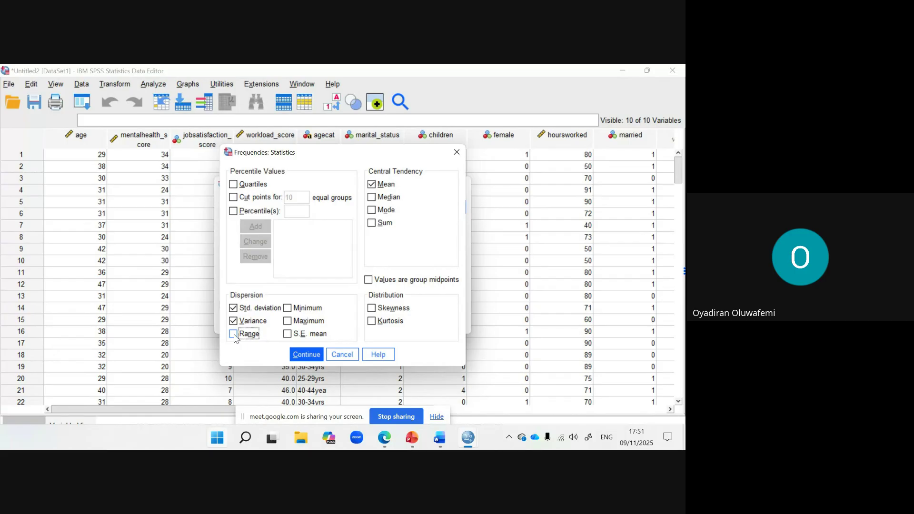
Add quartiles and S.E. mean to the requested statistics without custom percentiles, and run the Frequencies analysis
left_click(233, 211)
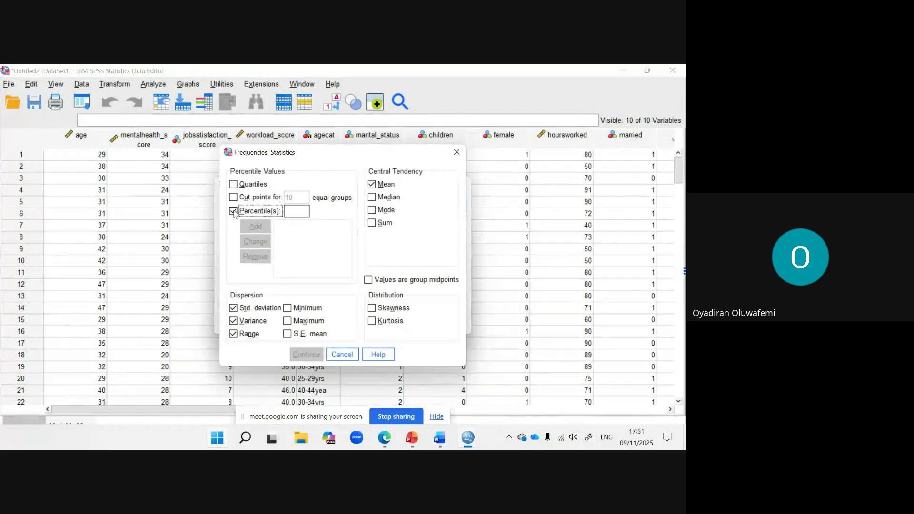
left_click(234, 184)
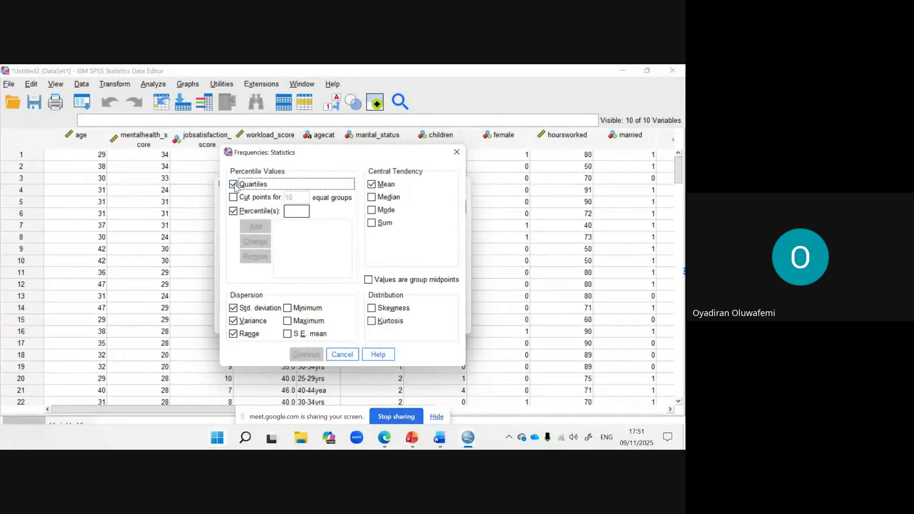
left_click(233, 211)
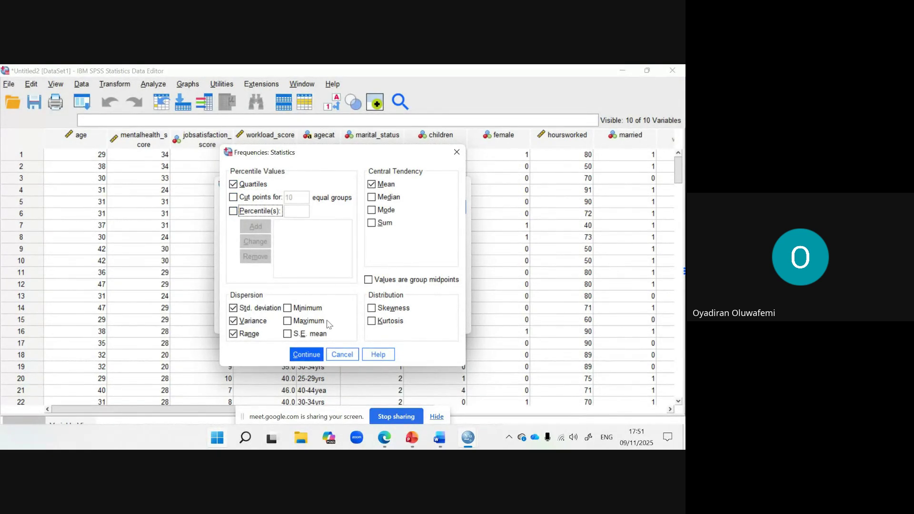
left_click(289, 335)
left_click(307, 355)
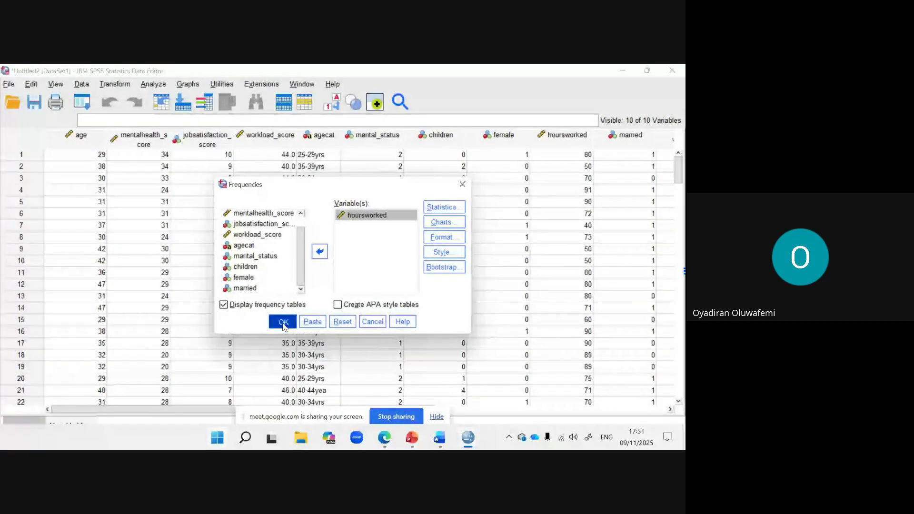
left_click(283, 322)
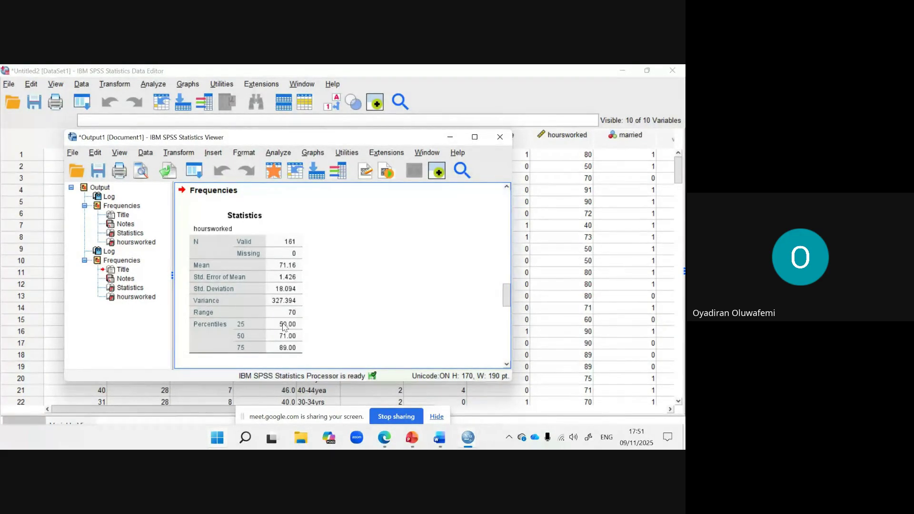
Examine the new hoursworked Statistics table, including the case counts, mean, dispersion measures and percentiles
left_click(284, 327)
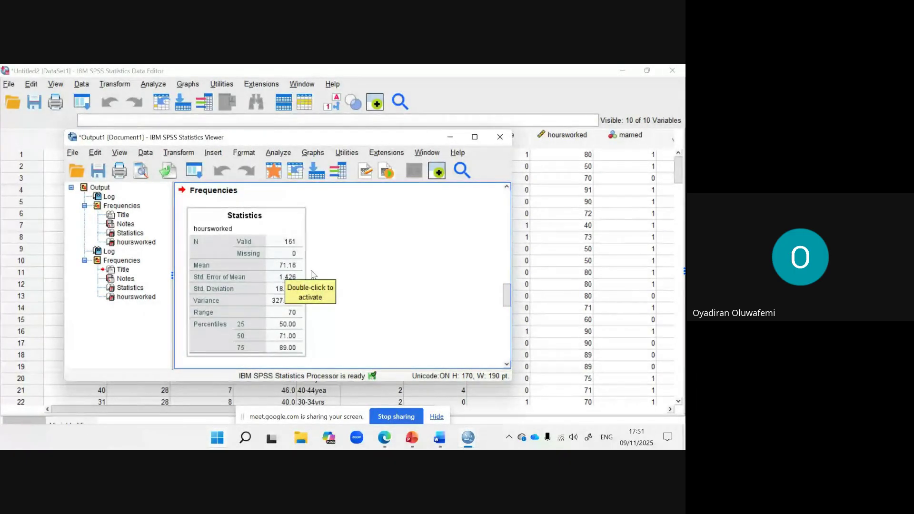
left_click(422, 280)
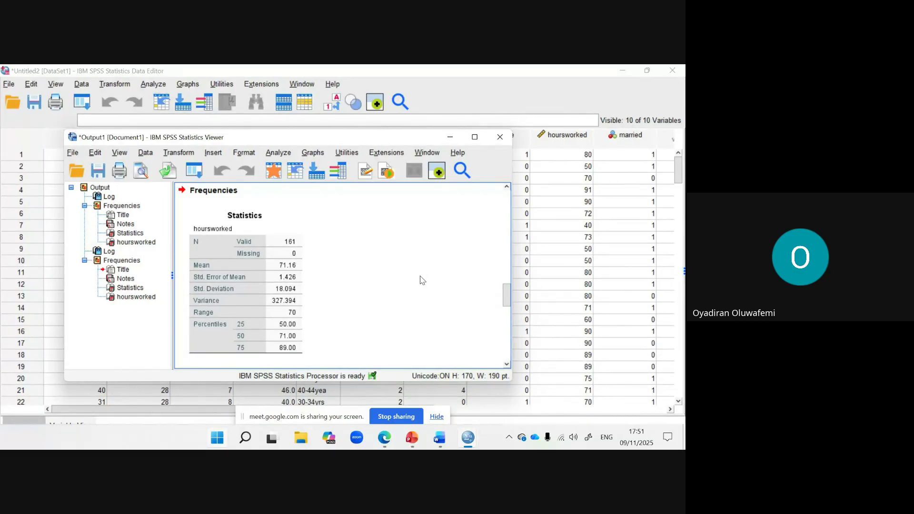
left_click(217, 324)
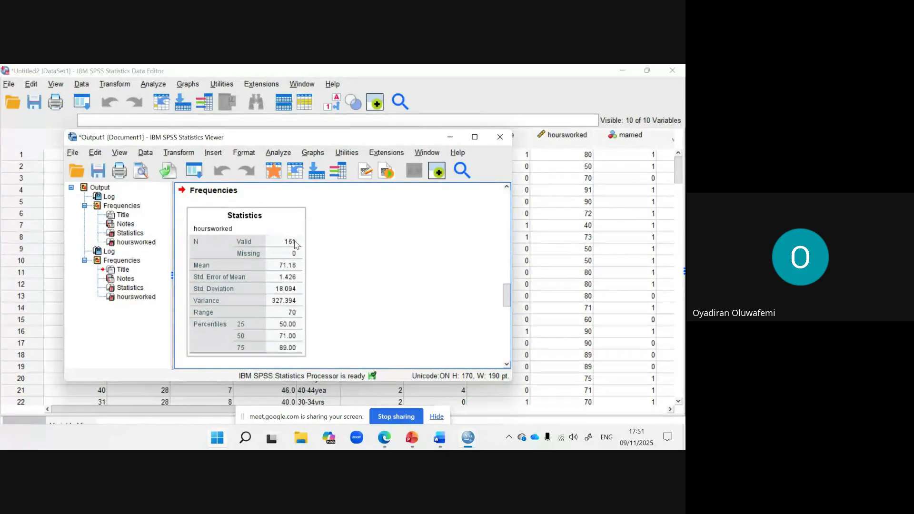
left_click(333, 298)
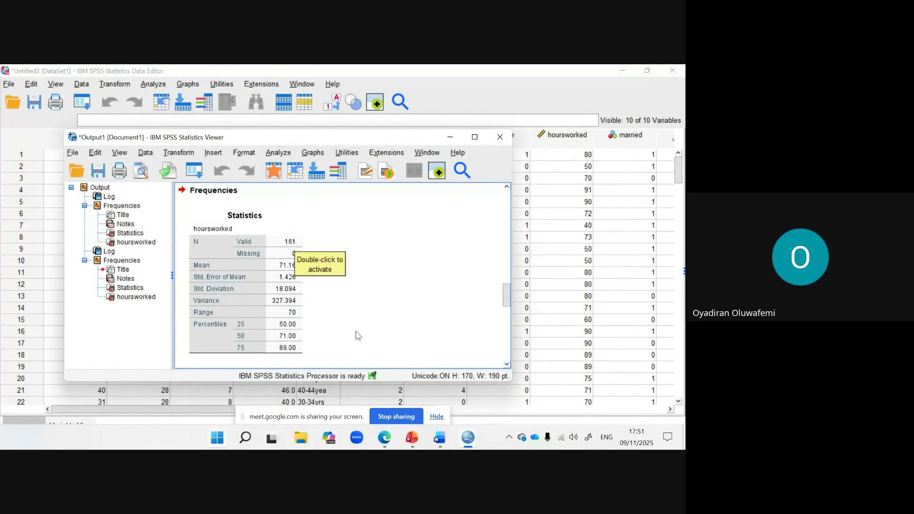
left_click(247, 267)
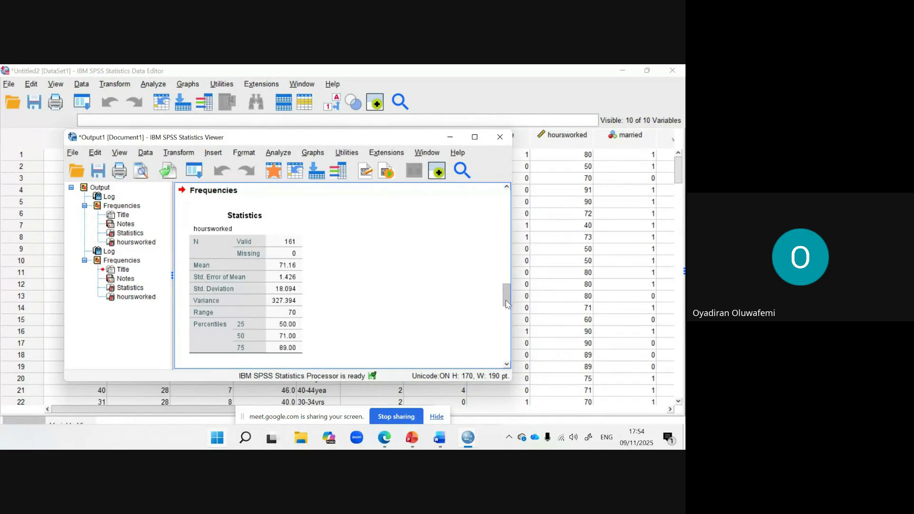
Examine the 25th, 50th and 75th percentiles in the second hoursworked Statistics table
scroll(508, 305, "down", 1)
scroll(507, 305, "down", 5)
scroll(434, 304, "up", 4)
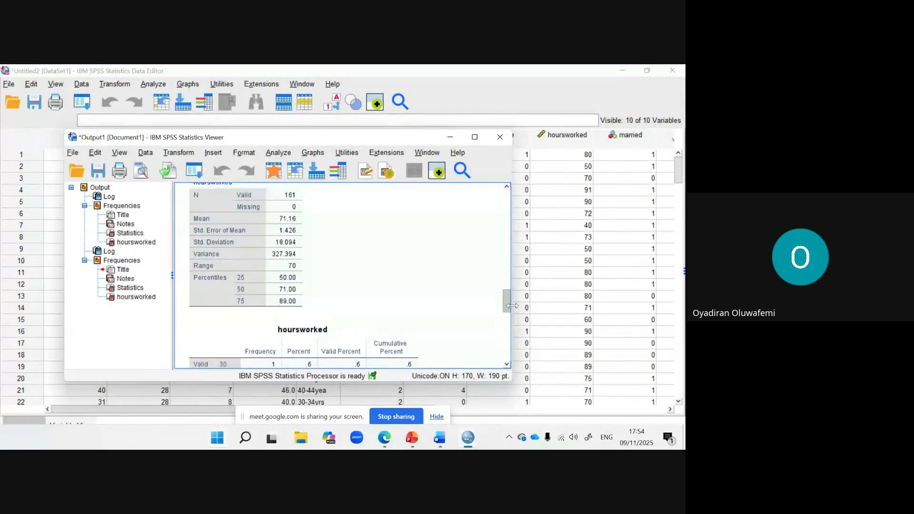
left_click(252, 301)
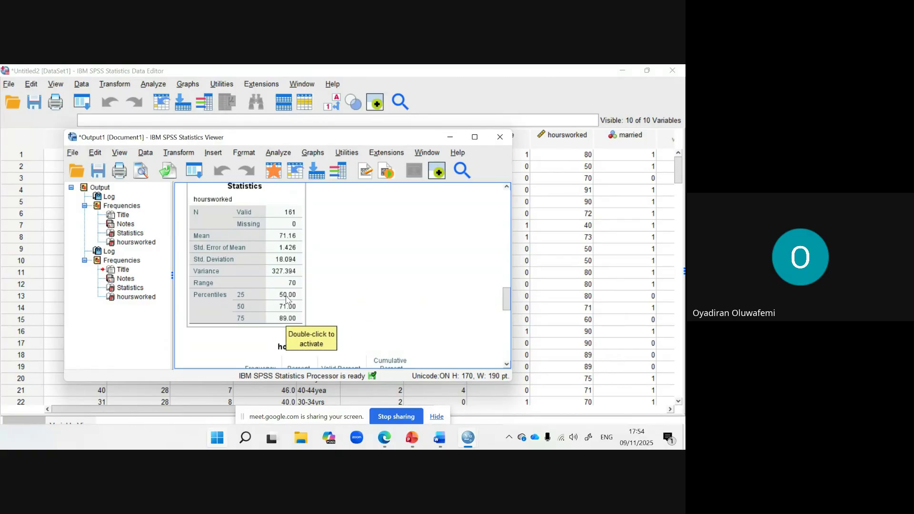
left_click(317, 311)
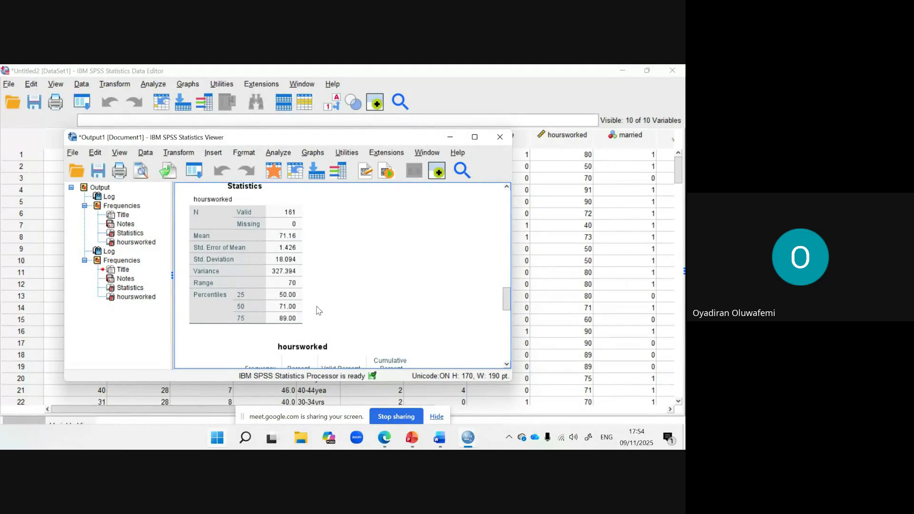
left_click(287, 306)
Compare the median in the first hoursworked Statistics table with the 50th percentile in the second one
left_click_drag(506, 307, 490, 230)
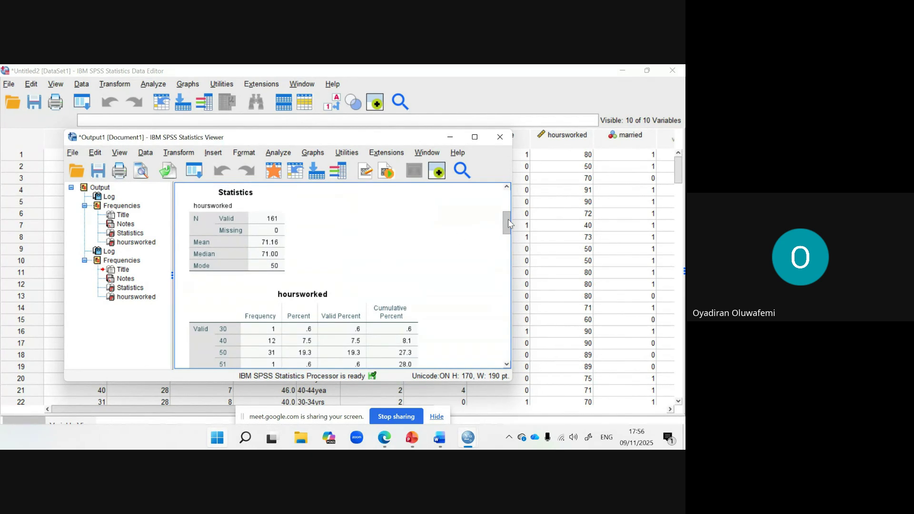
left_click_drag(508, 219, 522, 299)
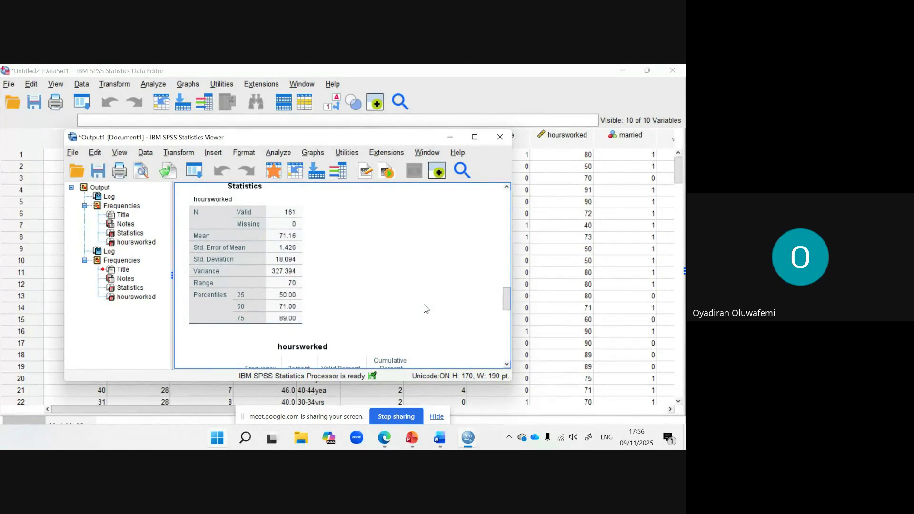
left_click(281, 277)
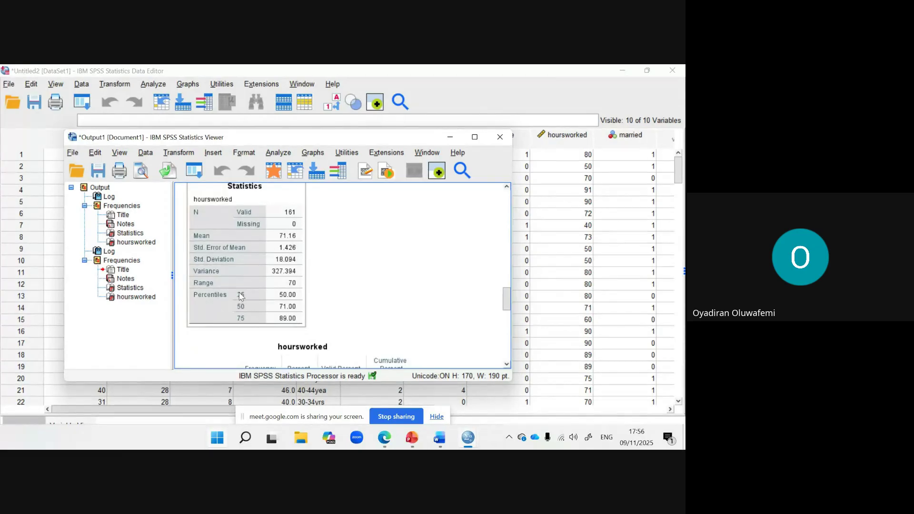
left_click(480, 336)
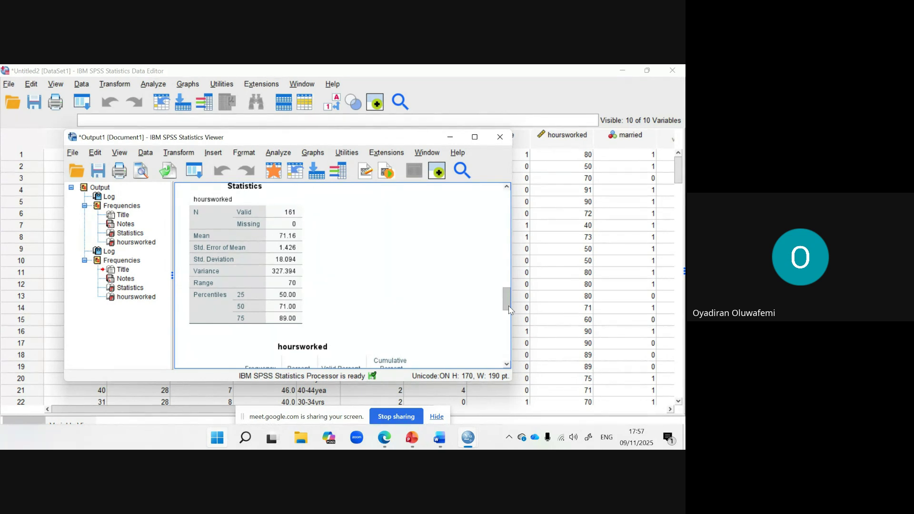
Check the lowest values in the second hoursworked frequency table against the range in its Statistics table
mouse_move(508, 310)
left_mouse_down()
mouse_move(511, 363)
mouse_move(507, 325)
left_mouse_up()
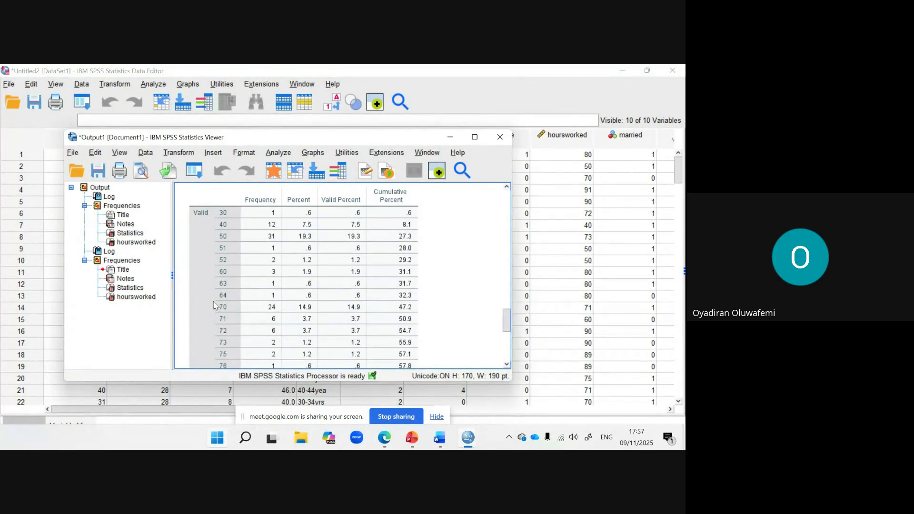
left_click(236, 215)
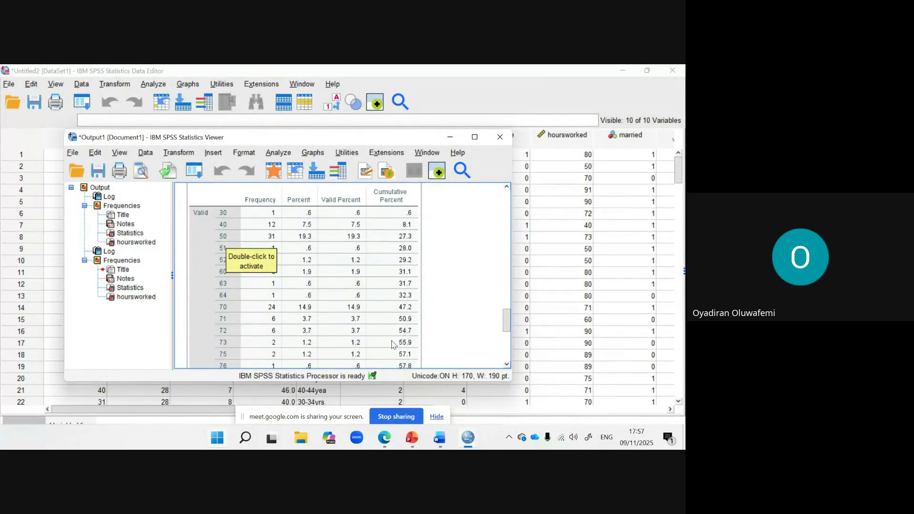
left_click_drag(506, 328, 505, 303)
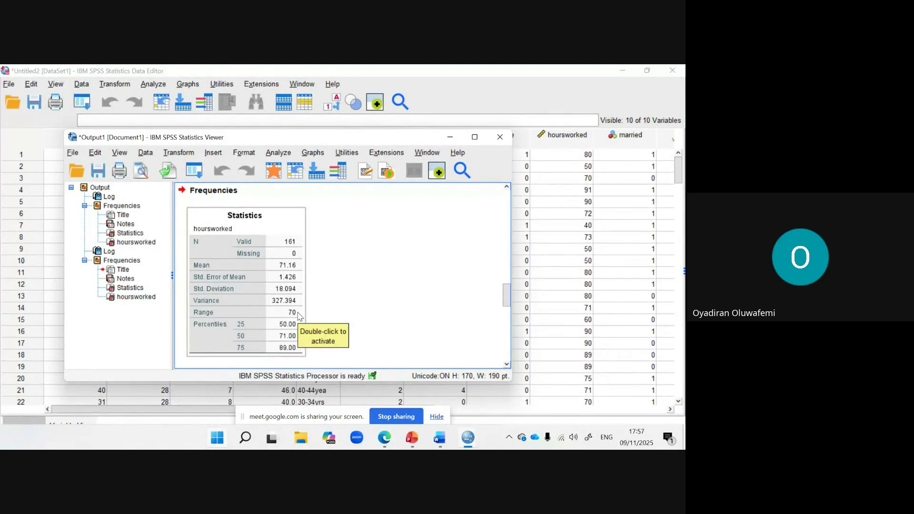
left_click(434, 310)
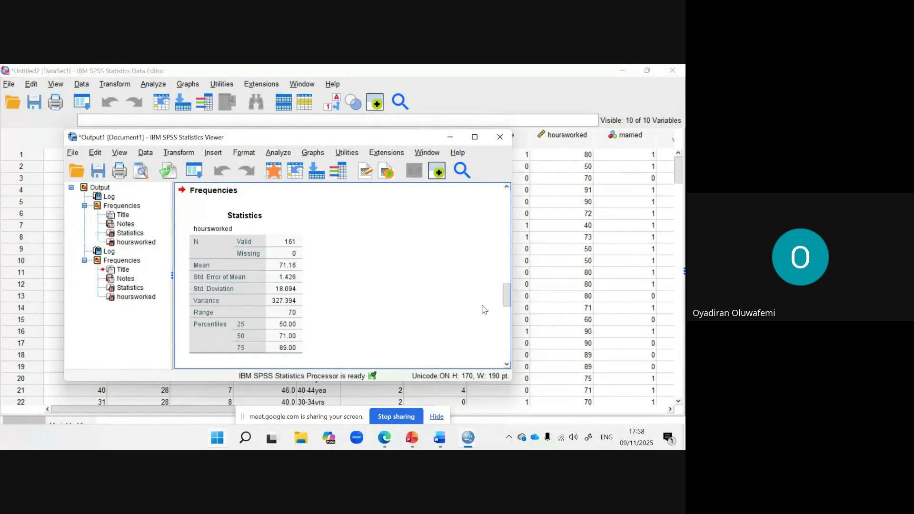
Review the mean, median and mode in the first hoursworked Statistics table and return to the dispersion results
left_click_drag(508, 295, 502, 219)
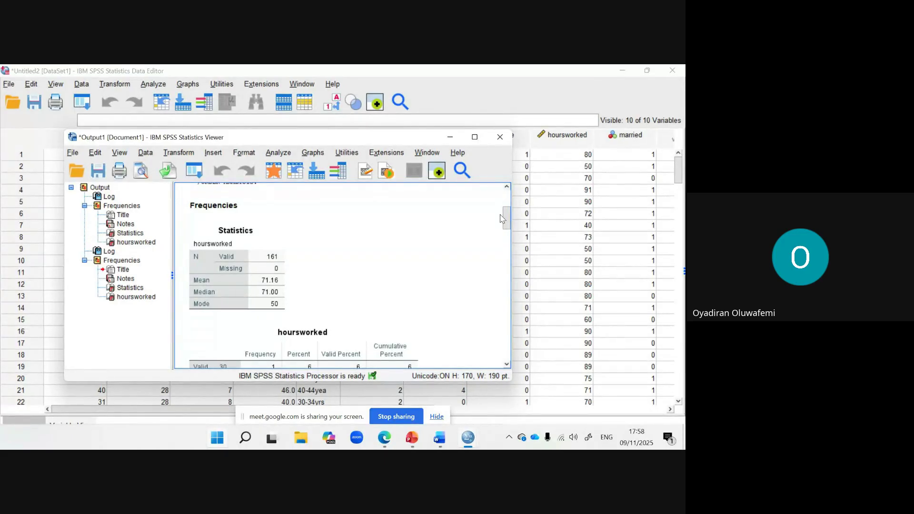
left_click(256, 265)
left_click_drag(503, 229, 506, 308)
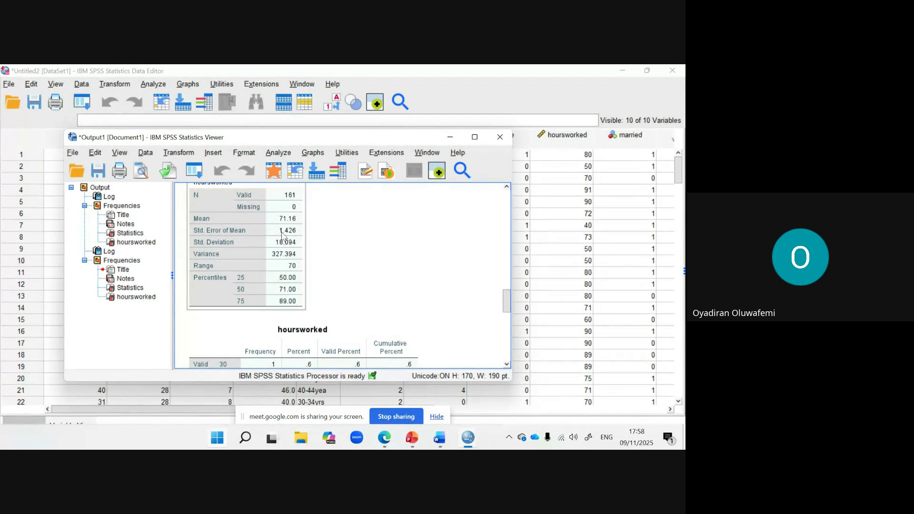
Examine the standard error, standard deviation, variance, range and percentile rows, selecting the second hoursworked Statistics table
left_click(247, 185)
left_click(291, 204)
left_click(313, 270)
left_click(234, 288)
left_click(180, 332)
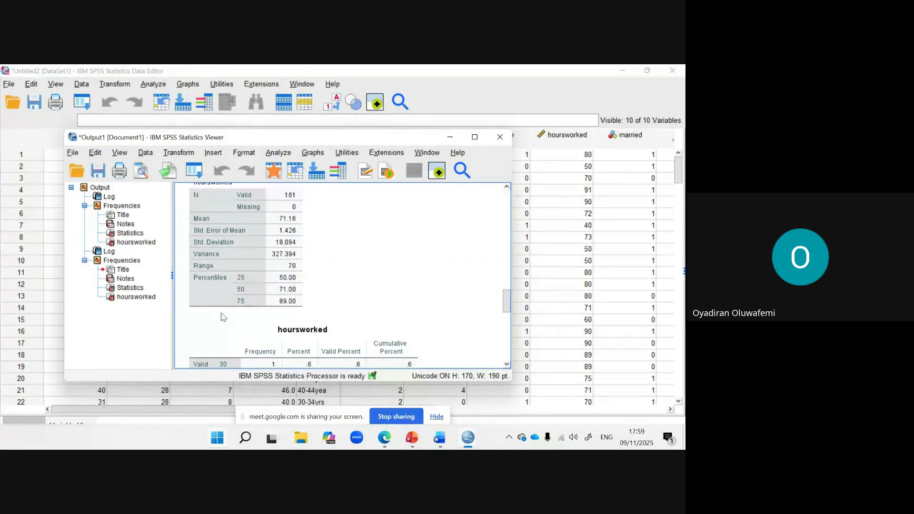
left_click(248, 284)
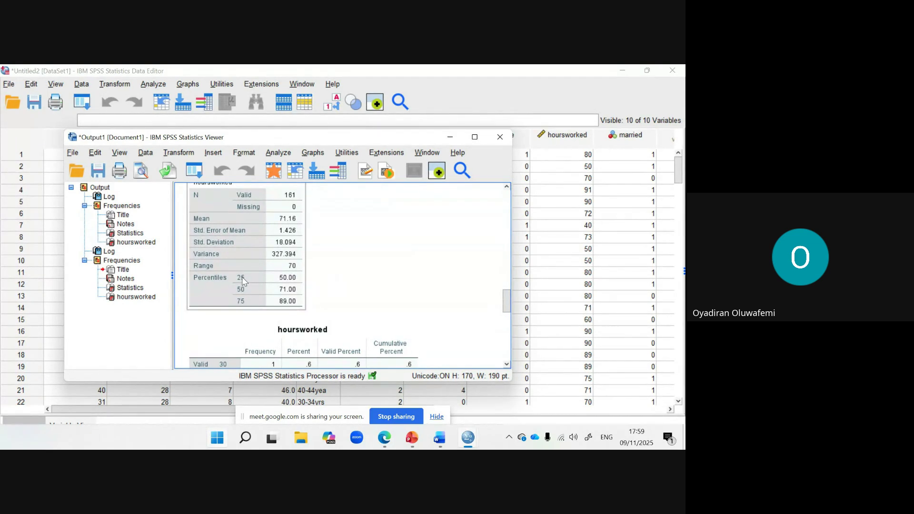
left_click(299, 294)
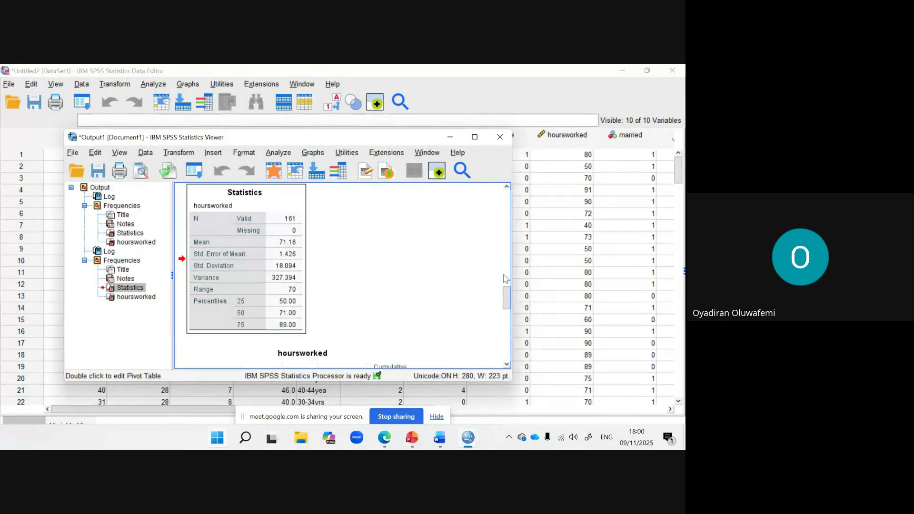
Switch to the Google Meet call to check the in-call messages and return to the SPSS output window
left_click_drag(507, 298, 490, 220)
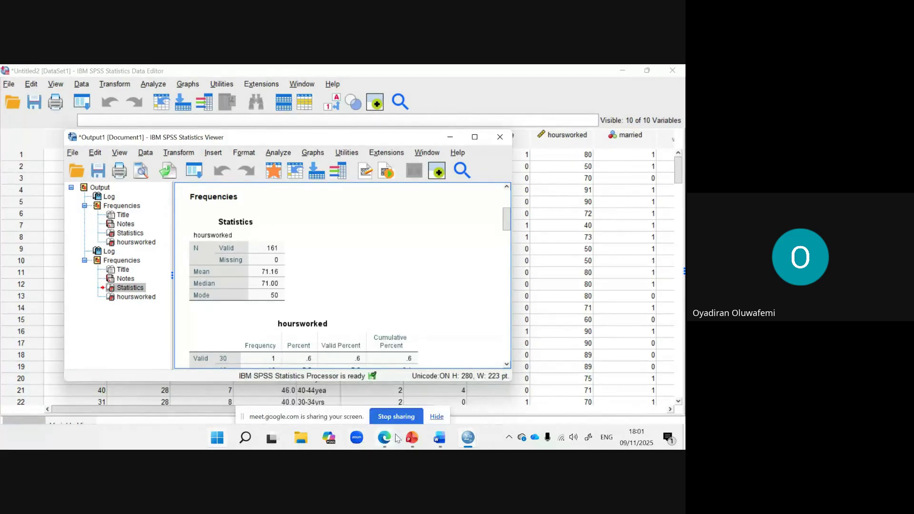
mouse_move(386, 440)
left_click(339, 391)
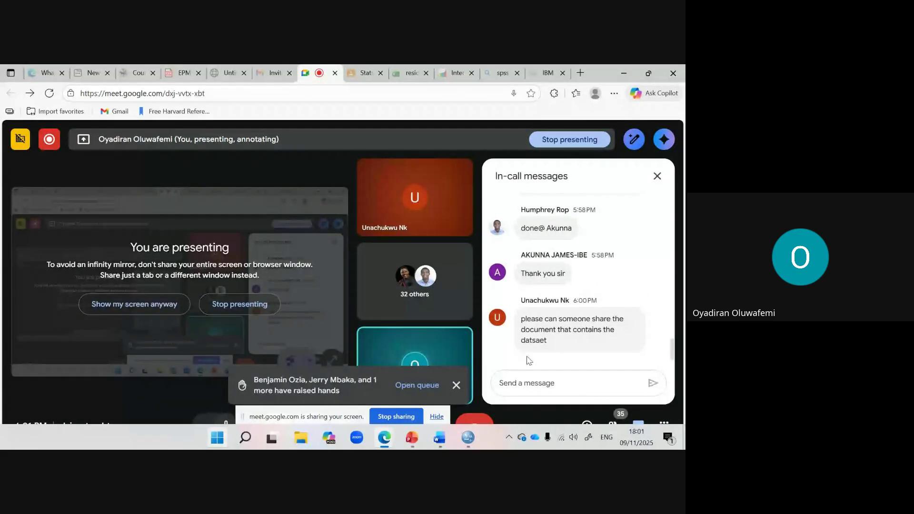
mouse_move(424, 364)
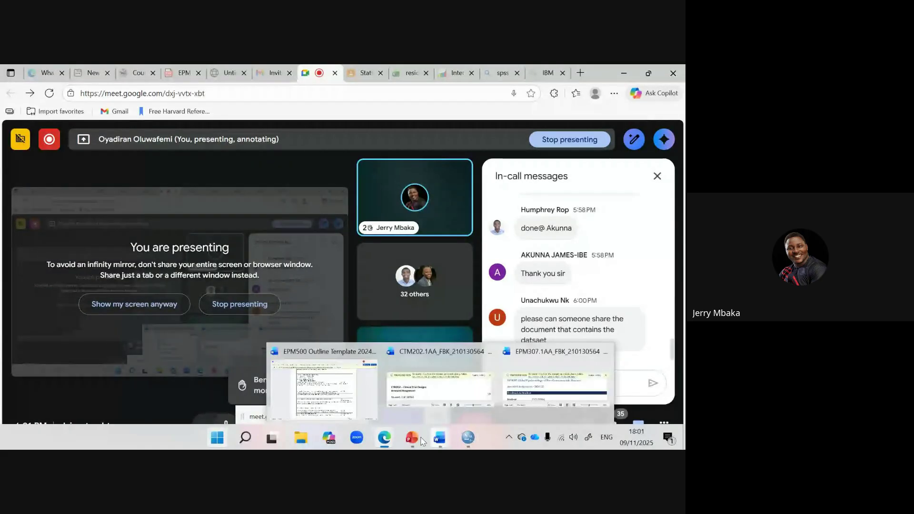
mouse_move(388, 438)
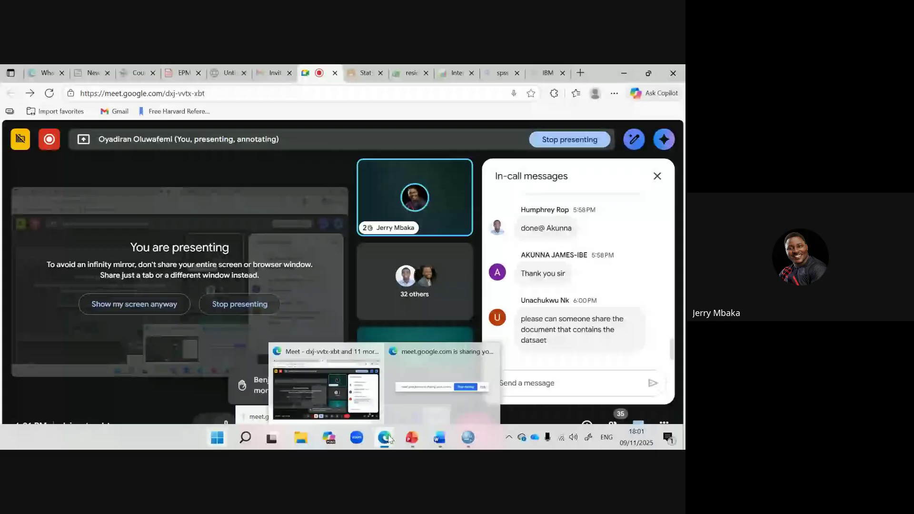
mouse_move(468, 438)
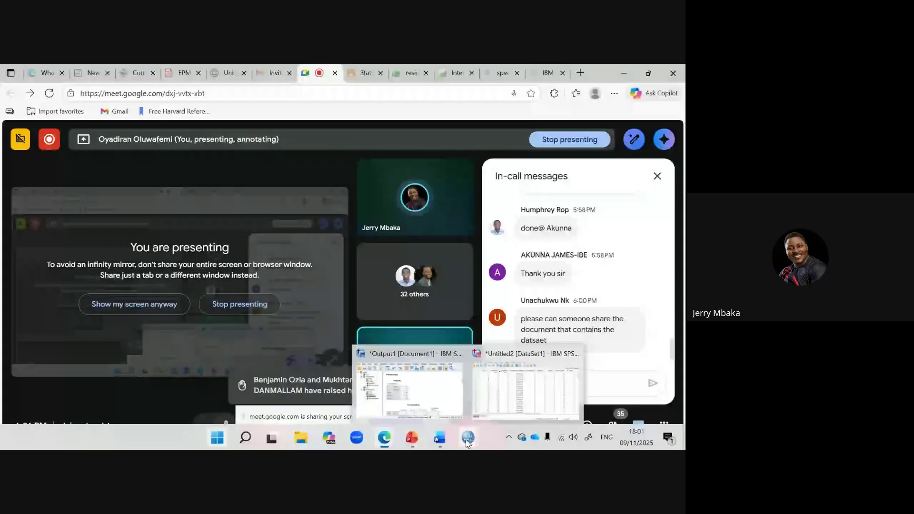
left_click(437, 391)
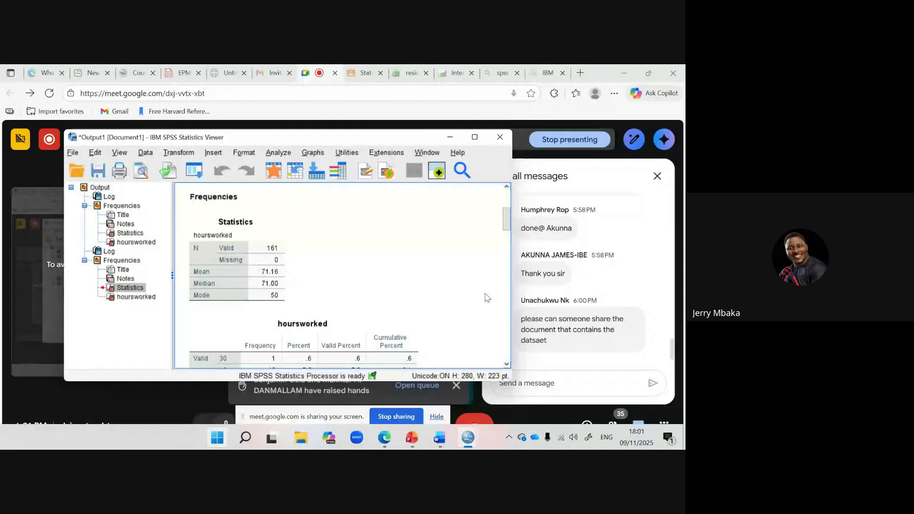
Show the second hoursworked Statistics table in full and keep the SPSS output in front of the Meet call
left_click_drag(507, 231, 504, 316)
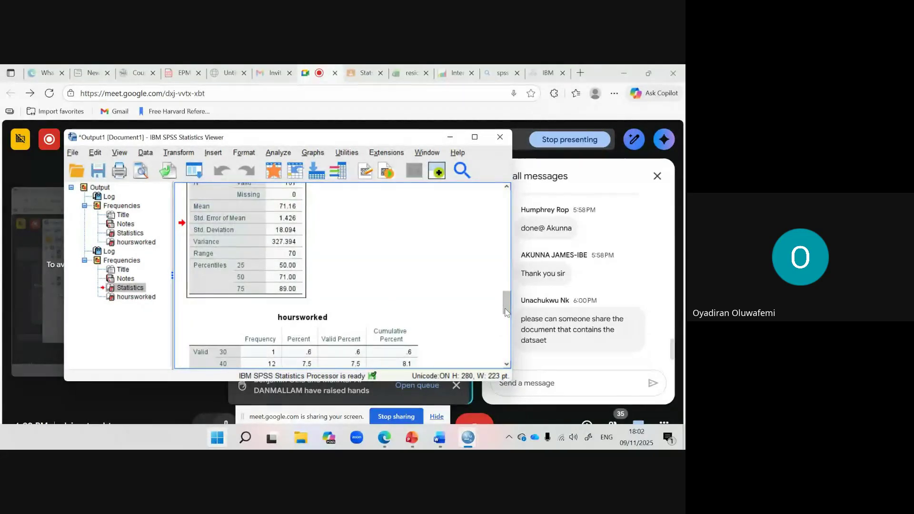
left_click_drag(504, 315, 506, 306)
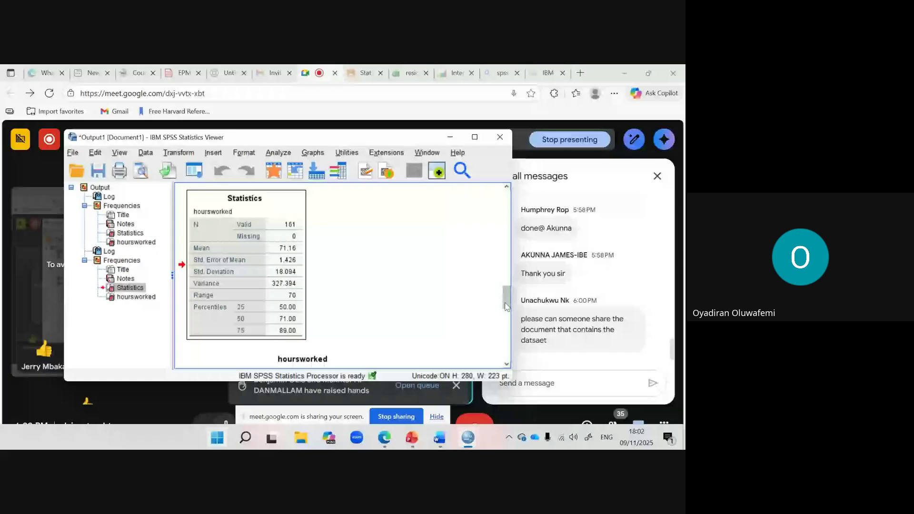
left_click(205, 398)
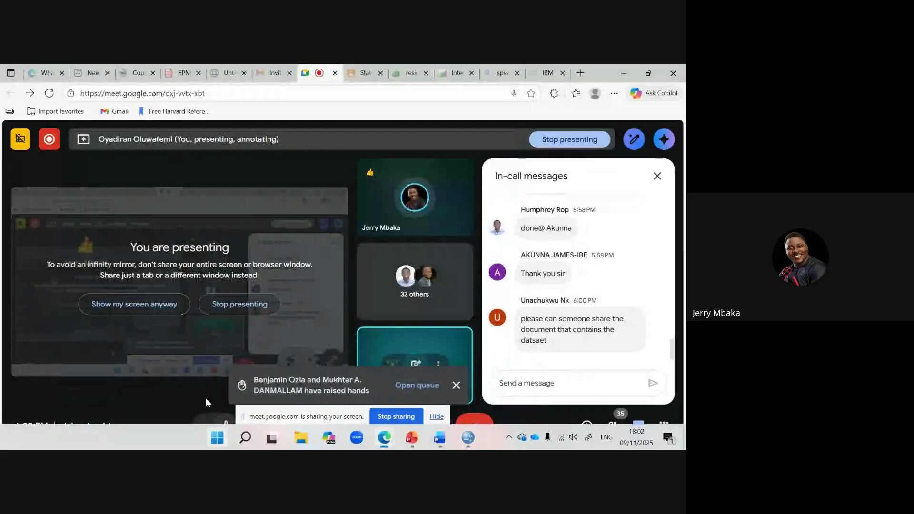
mouse_move(468, 437)
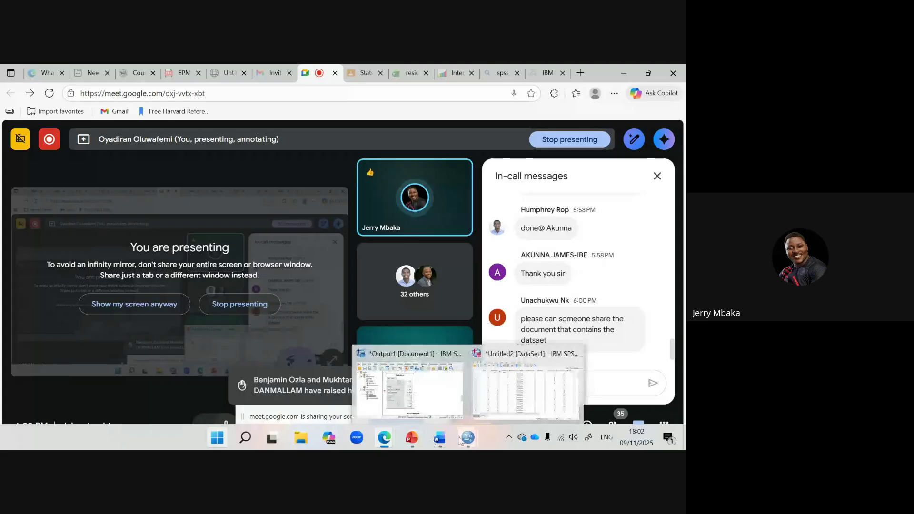
left_click(442, 406)
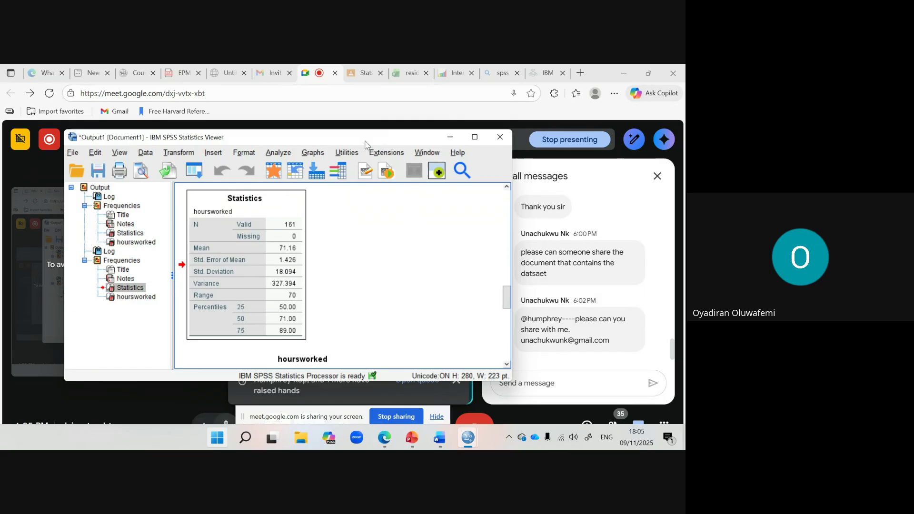
Move the SPSS output window clear of the Meet notification, open the raised-hands queue and look through the participants
left_click_drag(365, 141, 354, 99)
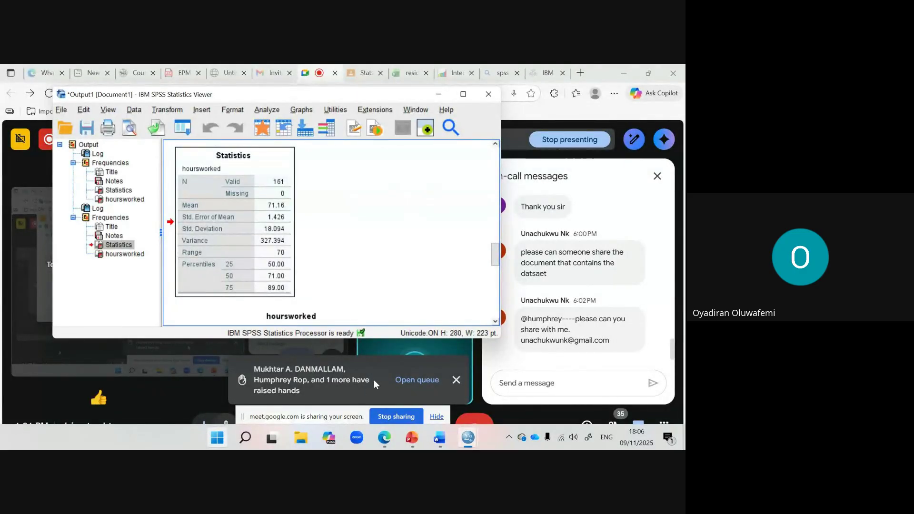
left_click(416, 380)
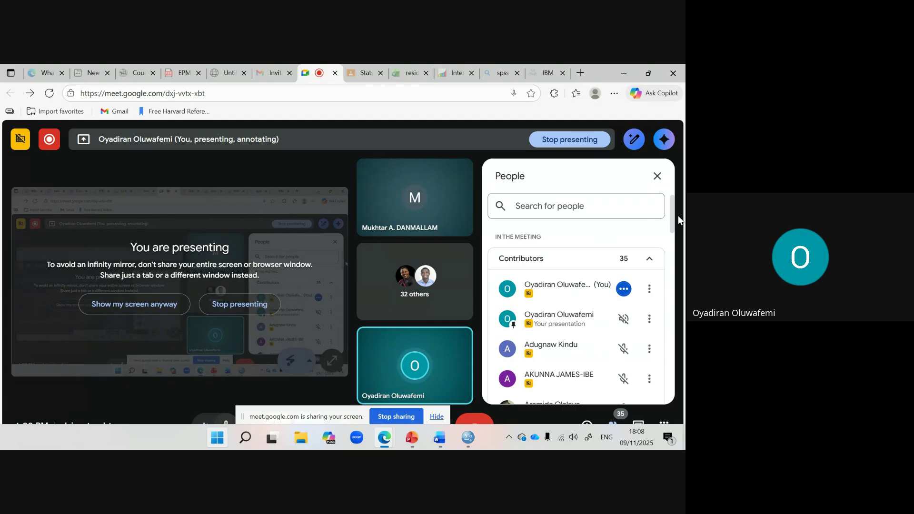
left_click_drag(673, 215, 685, 307)
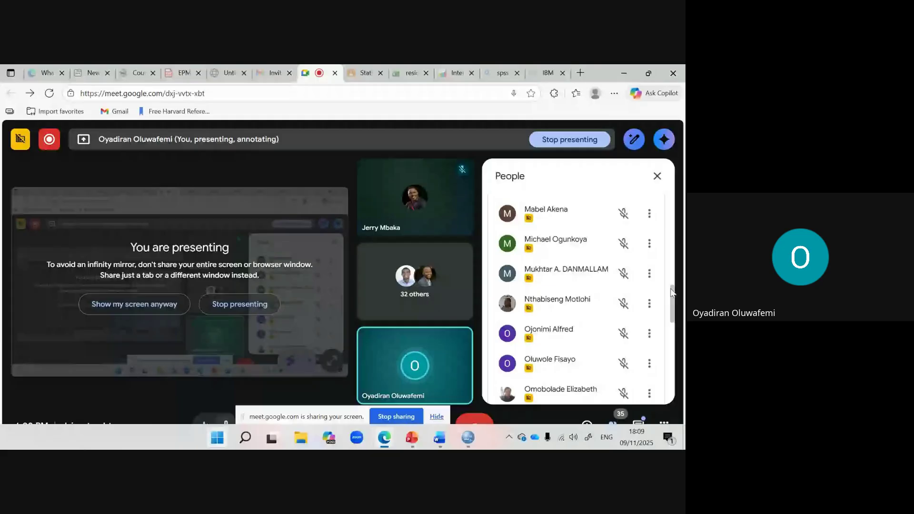
scroll(672, 290, "up", 1)
scroll(673, 286, "up", 1)
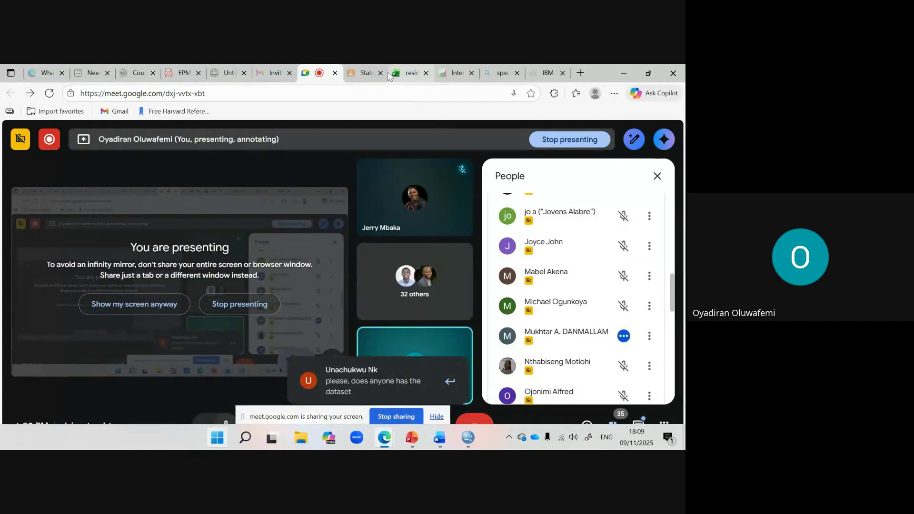
Switch to Google Classroom, open the classwork of Stats 101A [2025] and expand the residentdoctors material under Datasets
mouse_move(353, 77)
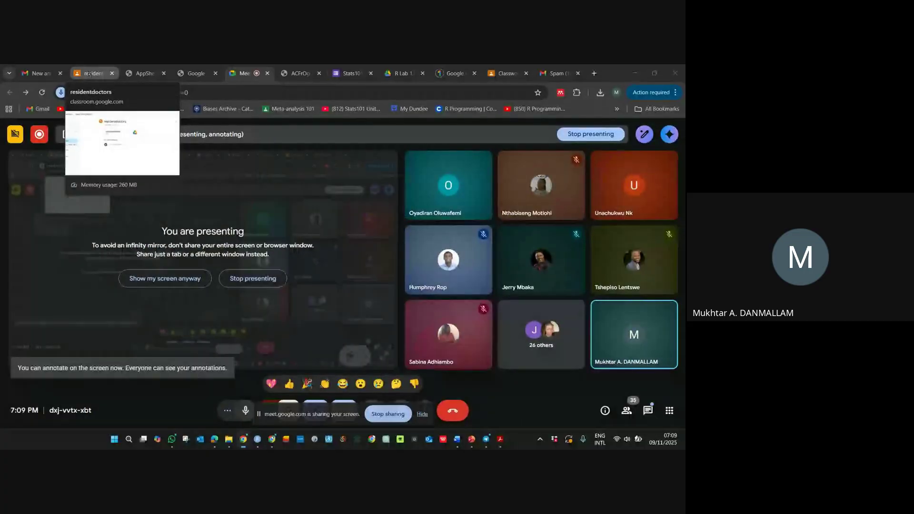
left_click(88, 74)
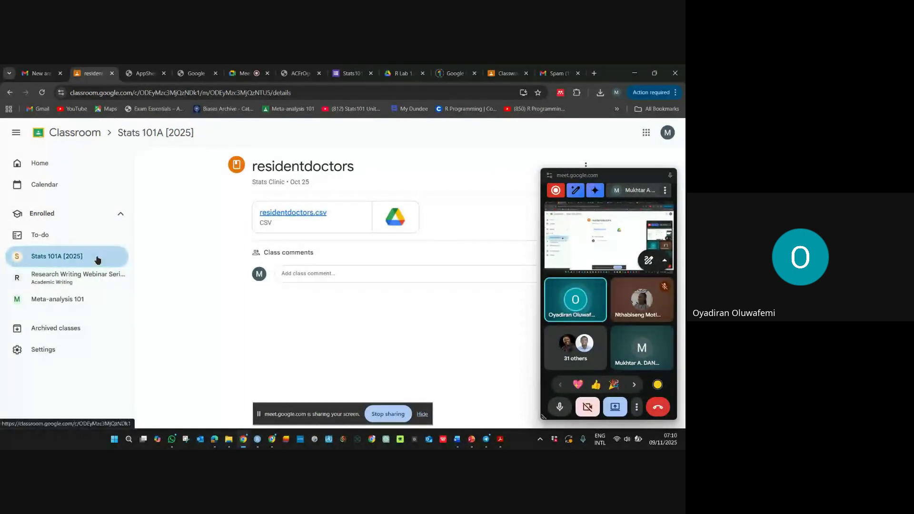
left_click(42, 258)
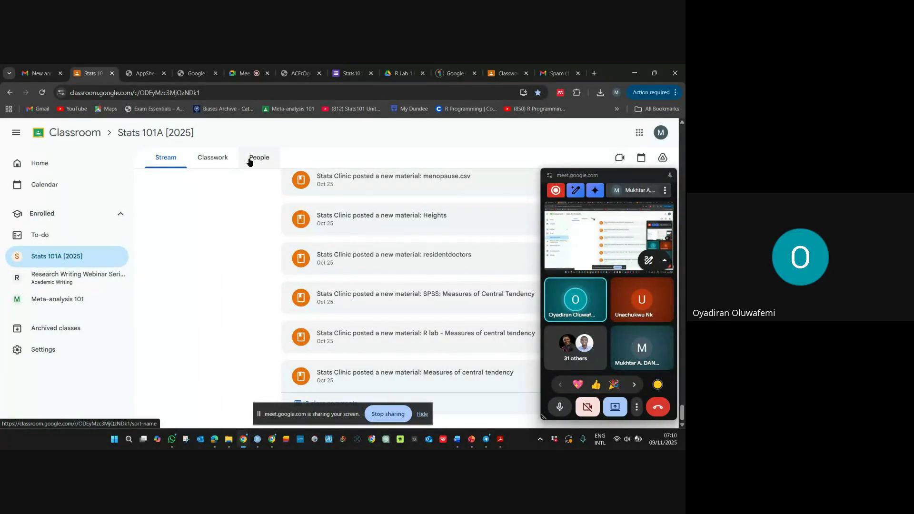
left_click(217, 157)
scroll(370, 308, "down", 8)
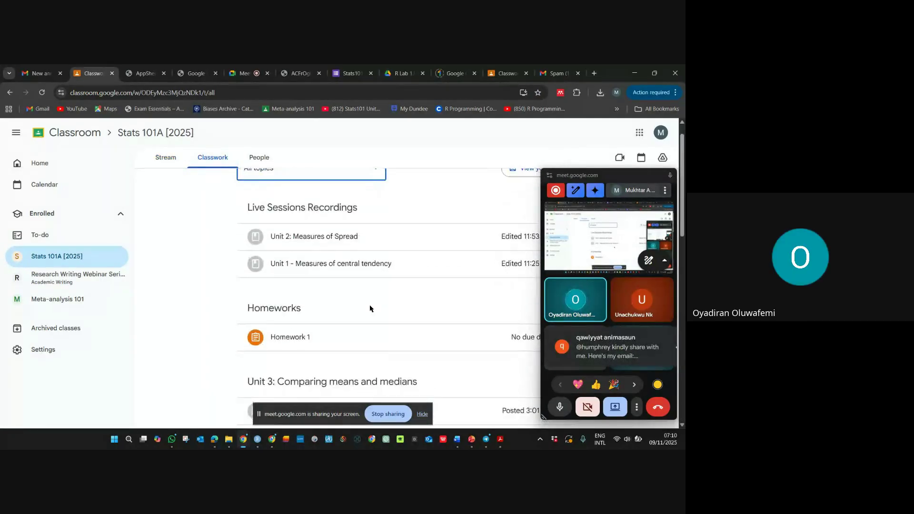
scroll(370, 309, "down", 4)
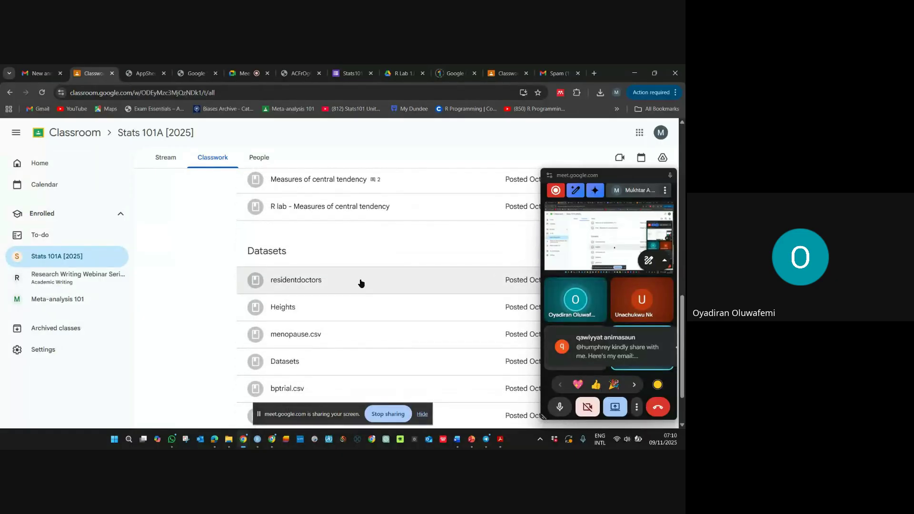
left_click(312, 280)
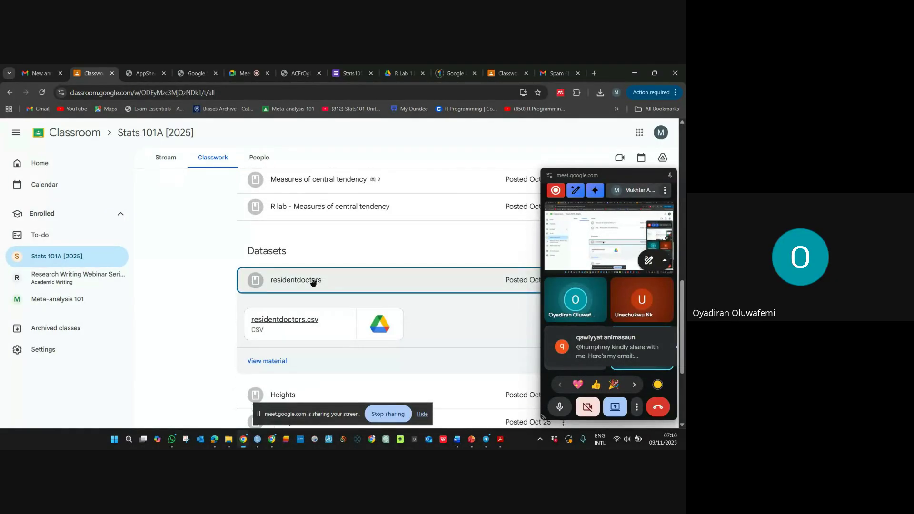
Collapse the residentdoctors material, expand the Datasets material and open its linked residentdoctors file
left_click(313, 282)
scroll(313, 282, "down", 2)
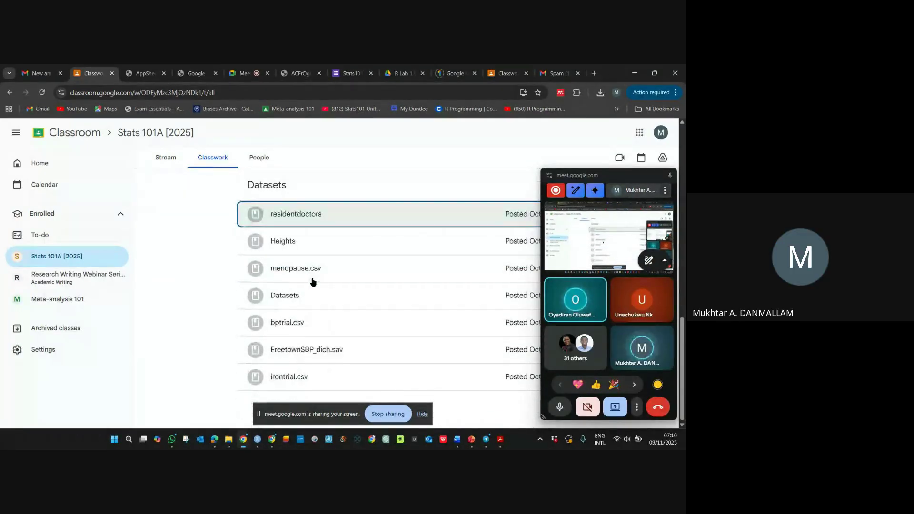
left_click(290, 307)
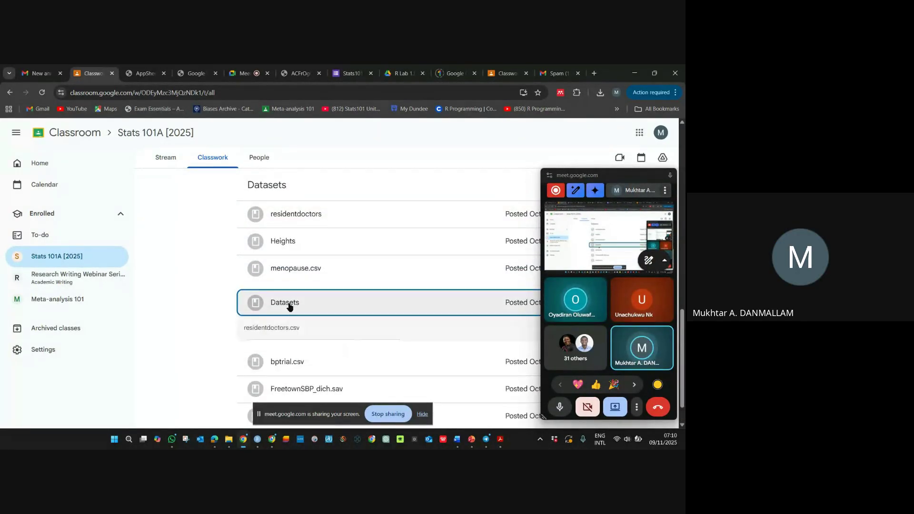
left_click(295, 352)
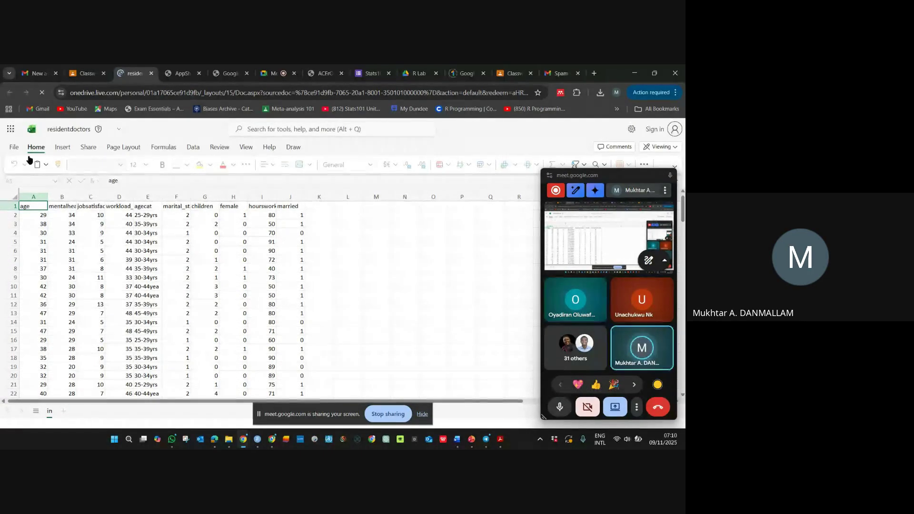
Download a copy of the residentdoctors workbook and stop sharing the screen in the Meet call
left_click(13, 147)
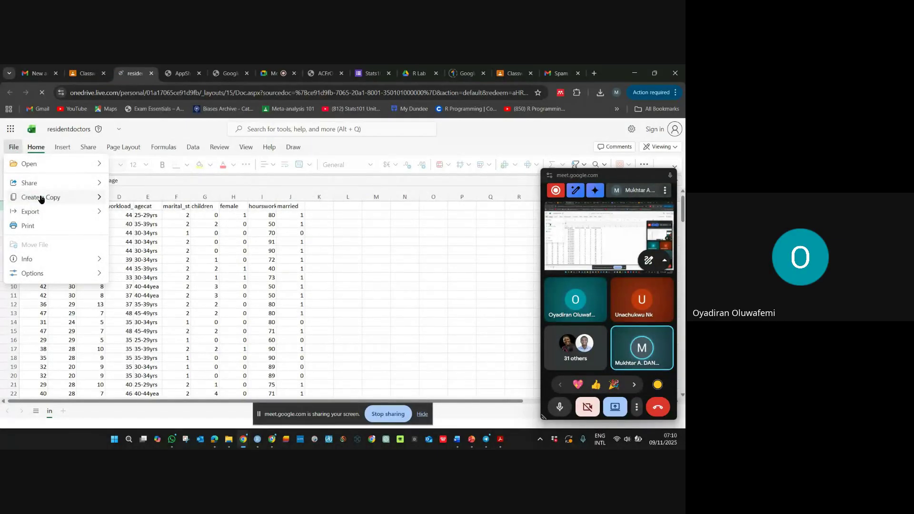
mouse_move(40, 199)
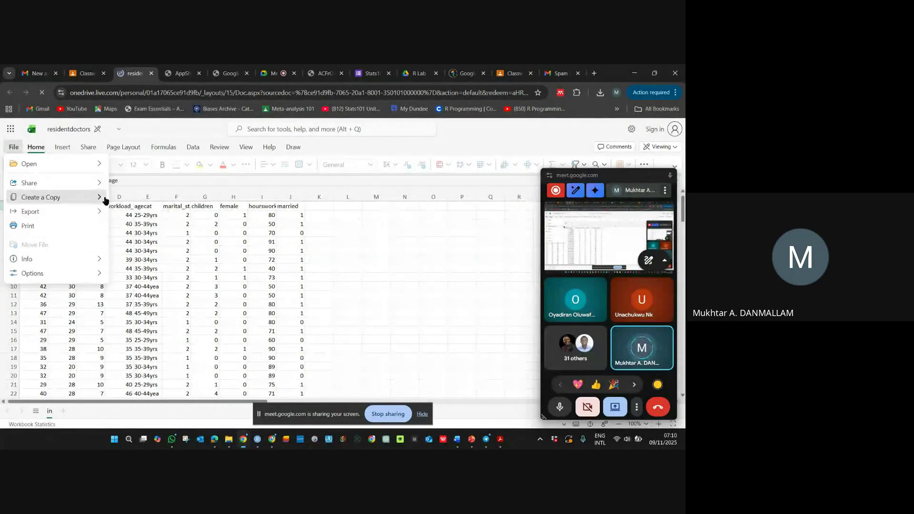
left_click(103, 197)
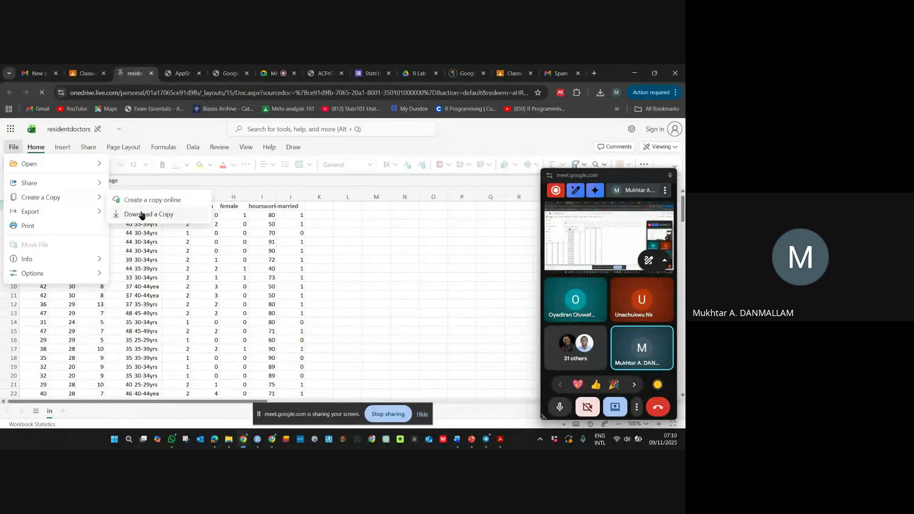
left_click(142, 215)
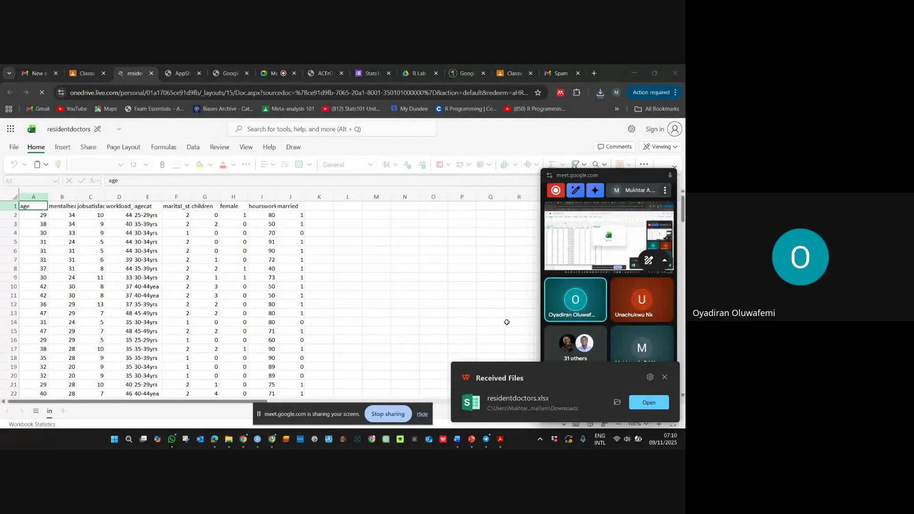
left_click(524, 322)
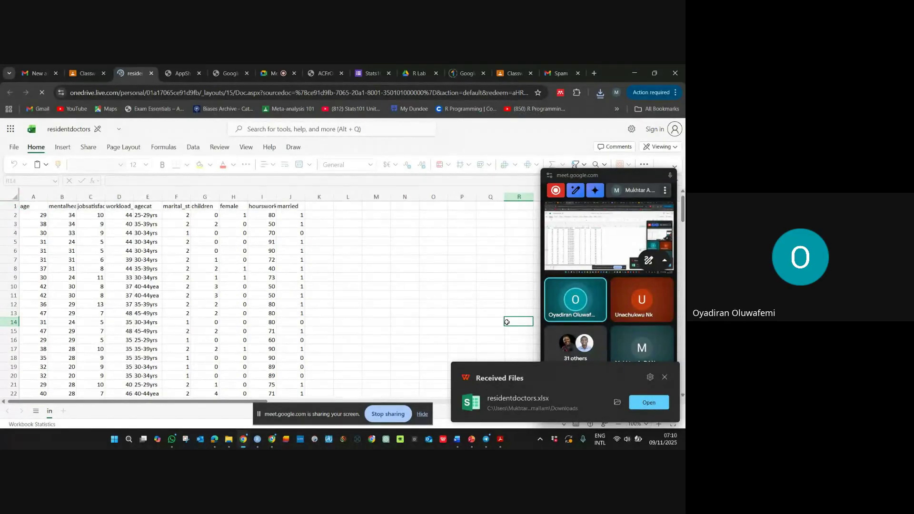
left_click(388, 413)
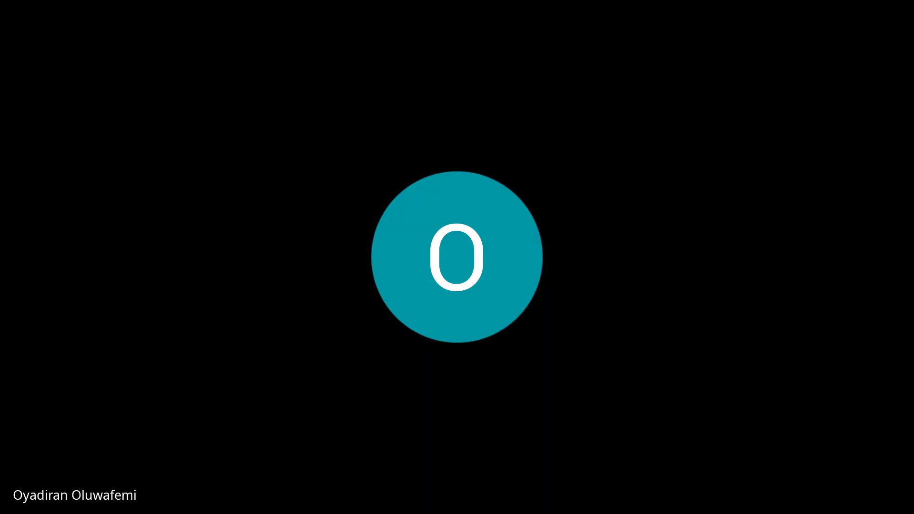